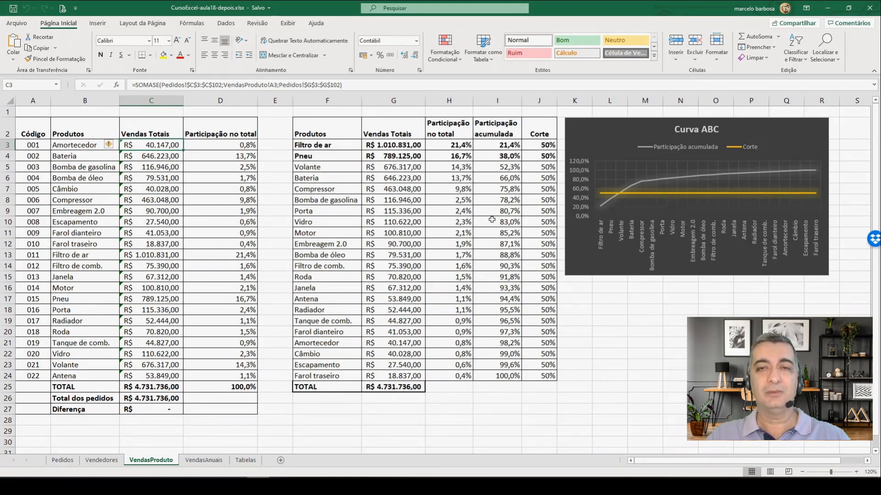
Step: Review the annual sales table on VendasAnuais, the orders on Pedidos and the blank commission layout on Vendedores
key("Down")
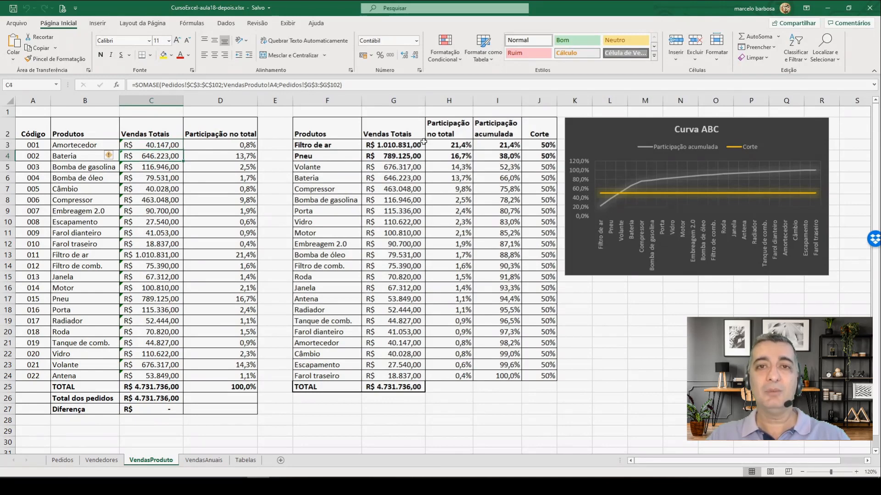
left_click(202, 460)
left_click(136, 151)
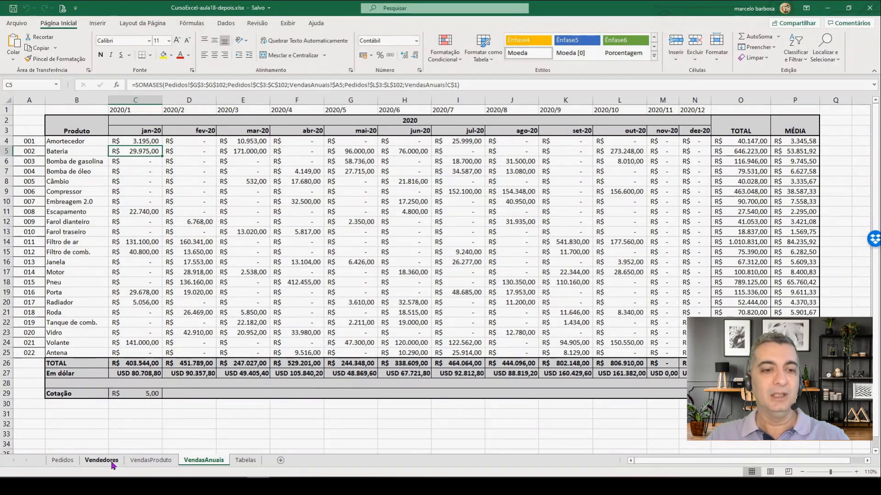
left_click(64, 462)
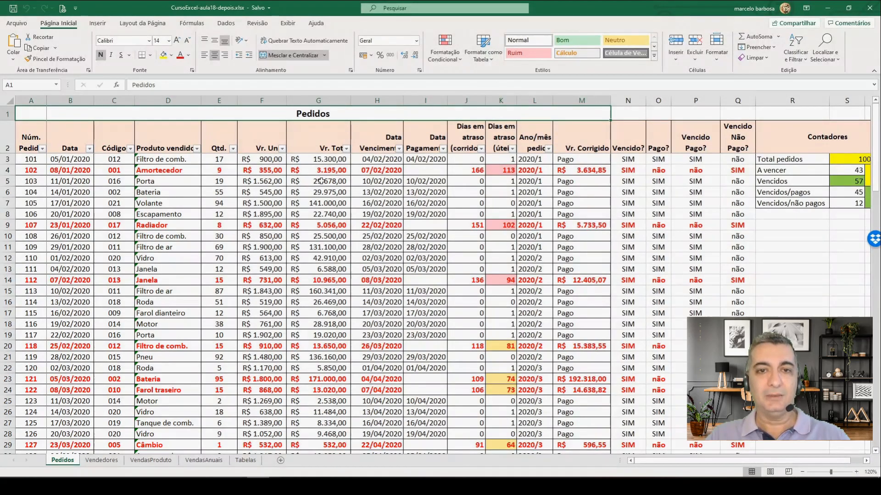
left_click(101, 460)
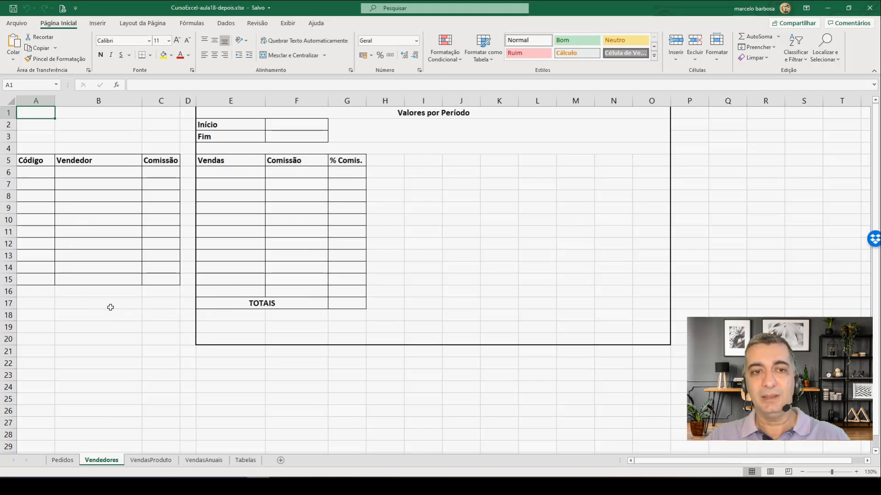
Step: Insert three blank columns before the Data Vencimento column on the Pedidos sheet
left_click(63, 461)
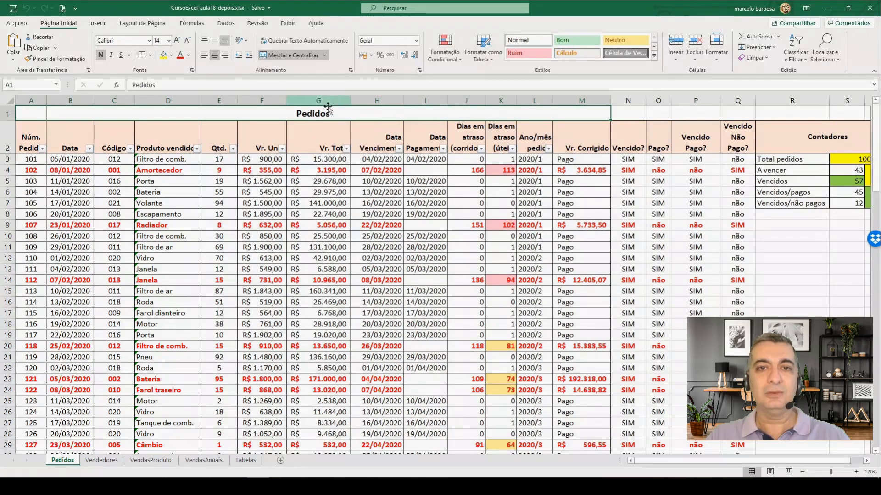
left_click(368, 100)
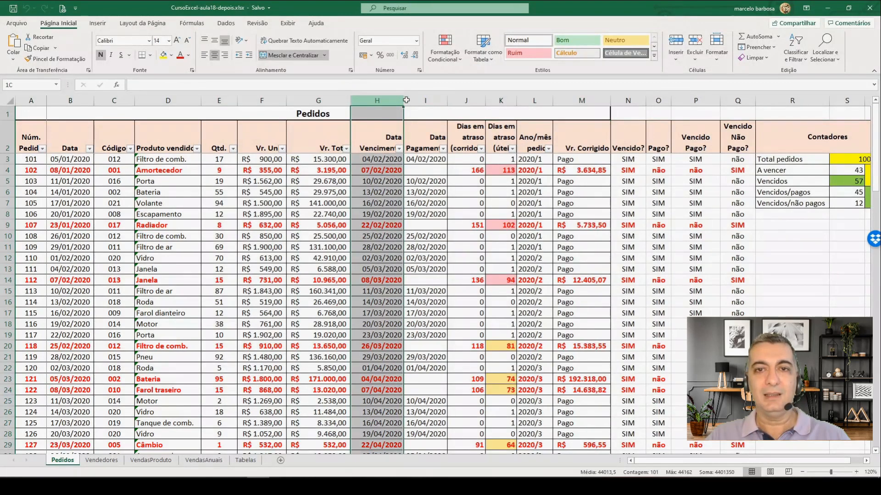
left_click_drag(406, 100, 469, 97)
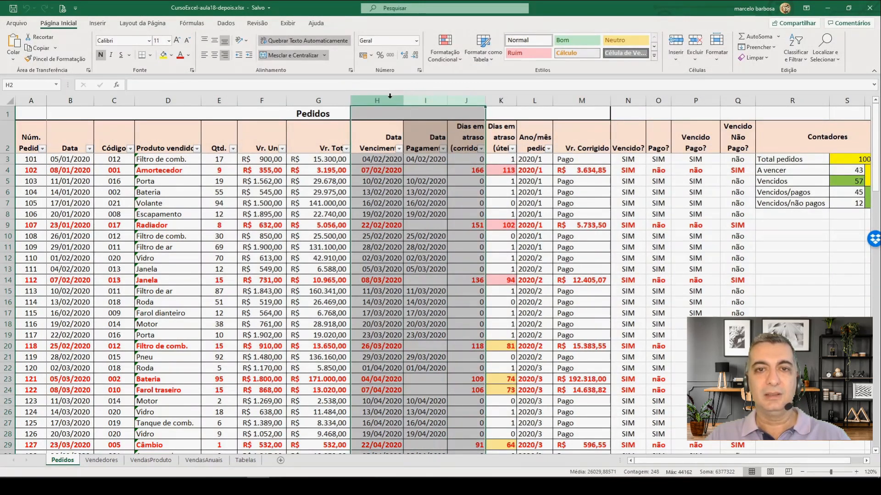
right_click(389, 98)
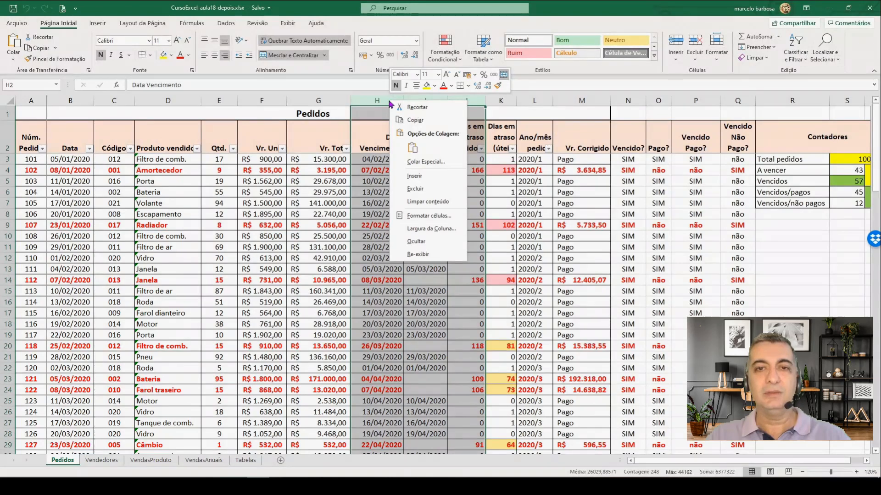
left_click(418, 175)
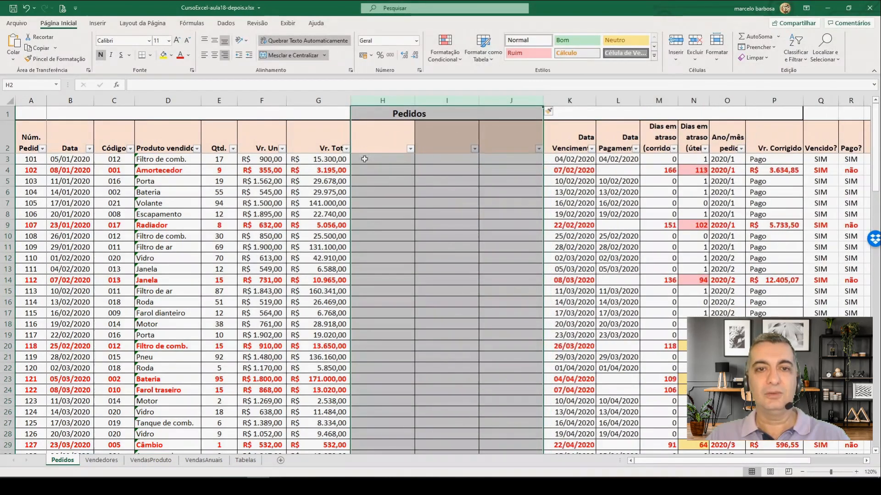
Step: Enter the header "Cód.Vendedor" in H2 of the first new column and narrow column H slightly
left_click(370, 140)
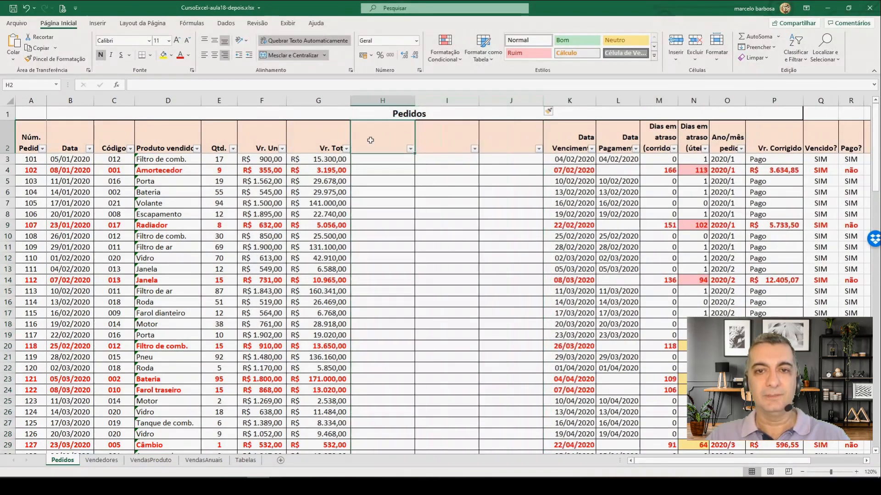
left_click(867, 461)
left_click(868, 461)
left_click(868, 462)
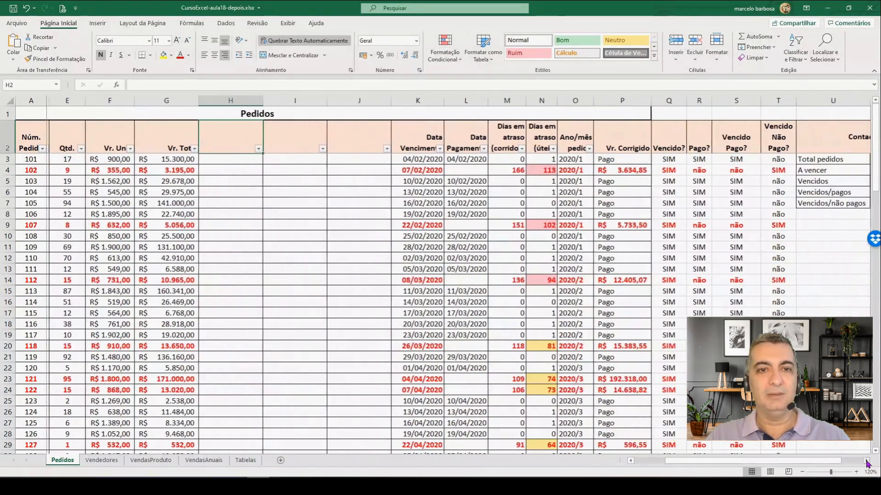
left_click(868, 462)
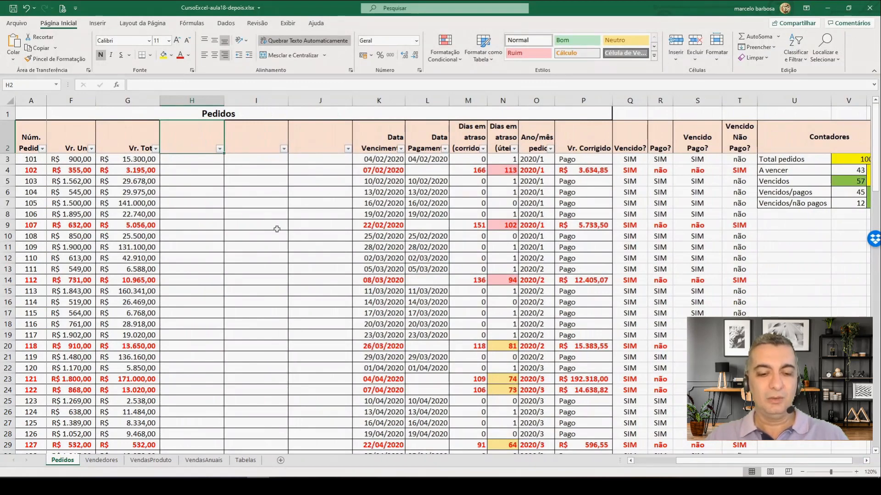
type("Cód.")
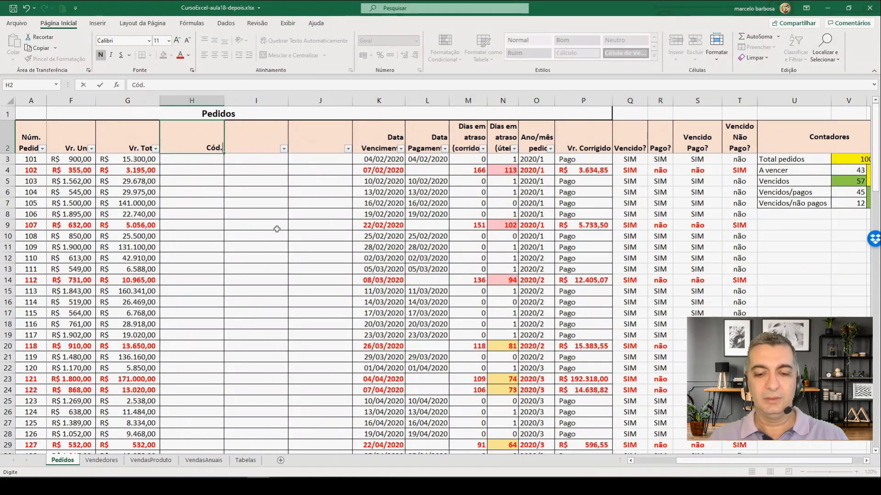
type("Vende")
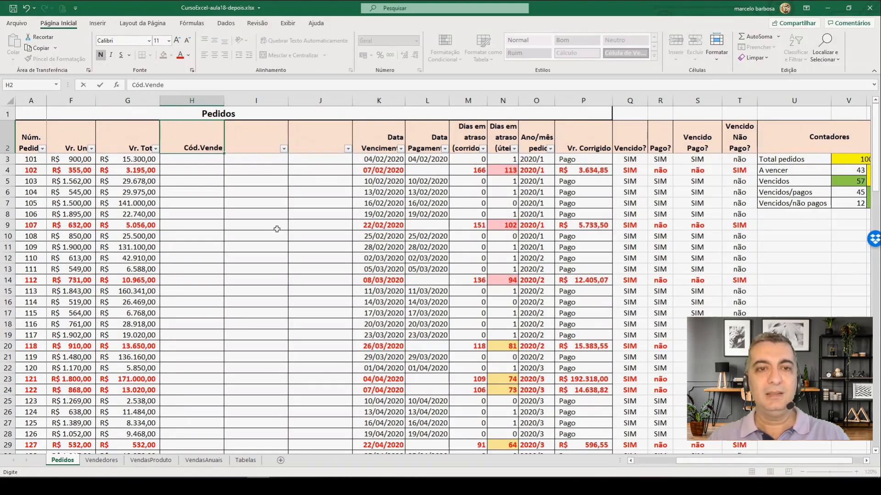
type("dor")
key("Return")
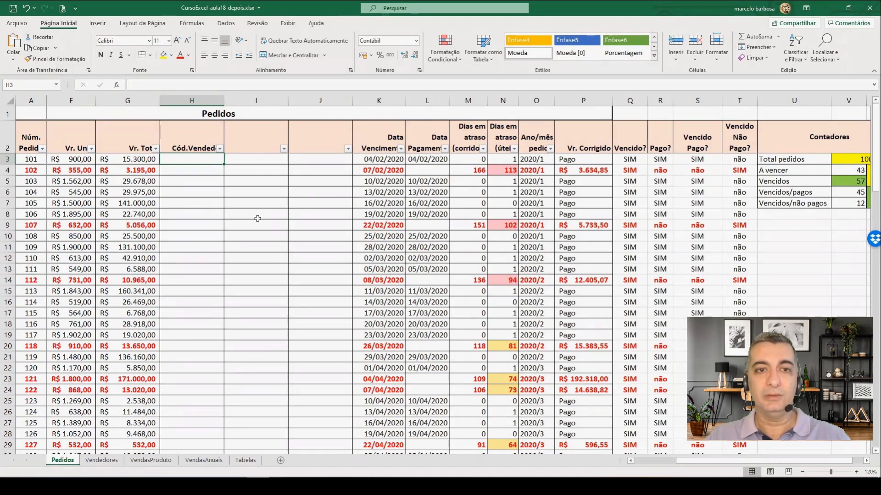
left_click_drag(223, 101, 213, 102)
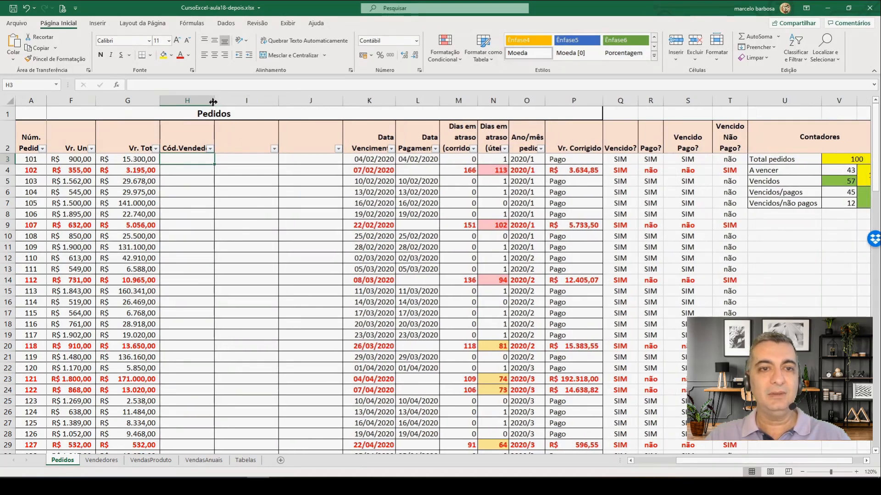
Step: Enter the header "Vendedor" in I2 of the second new column
left_click(246, 144)
type("Vendedor")
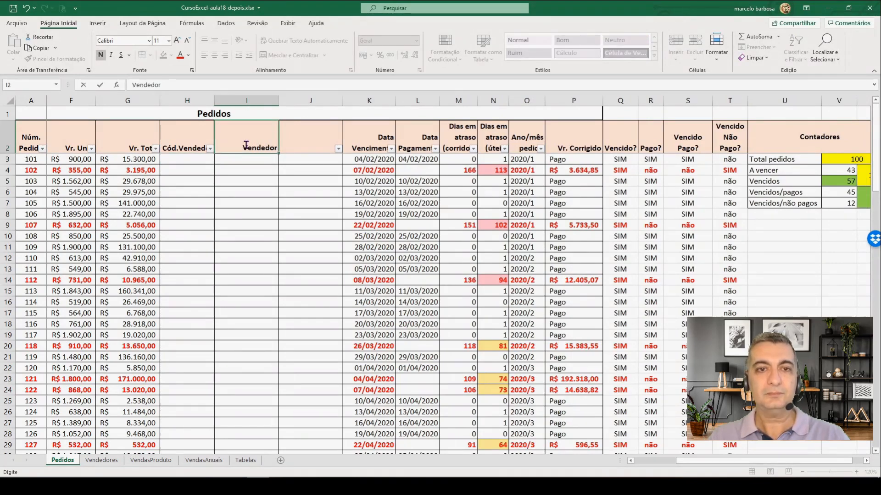
key("Return")
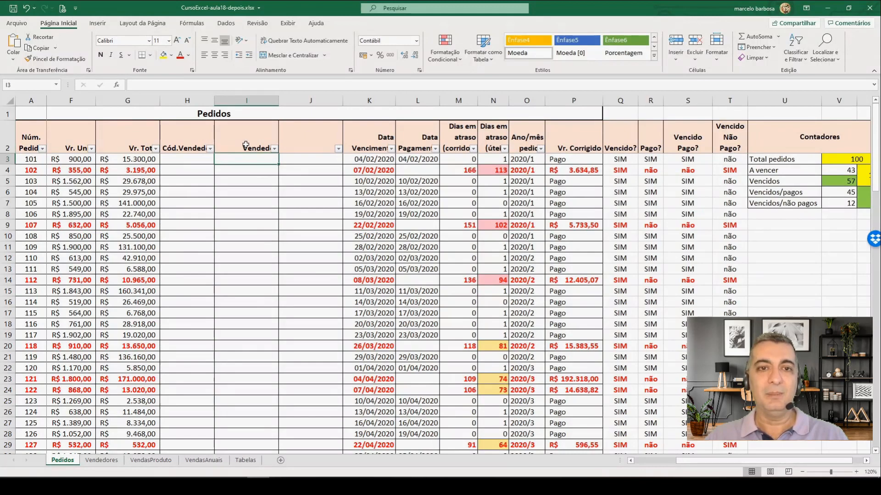
Step: Check the column headings on the Vendedores sheet and enter the header "Comissão" in J2 of Pedidos
left_click(103, 460)
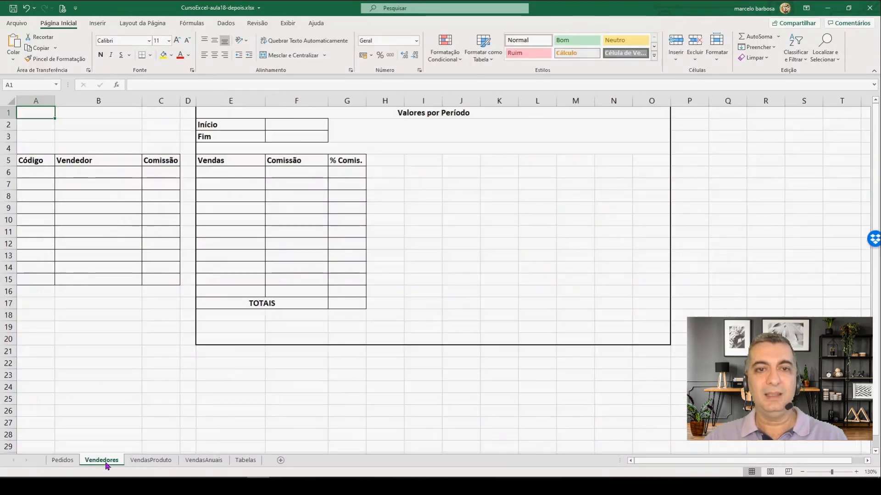
left_click(62, 460)
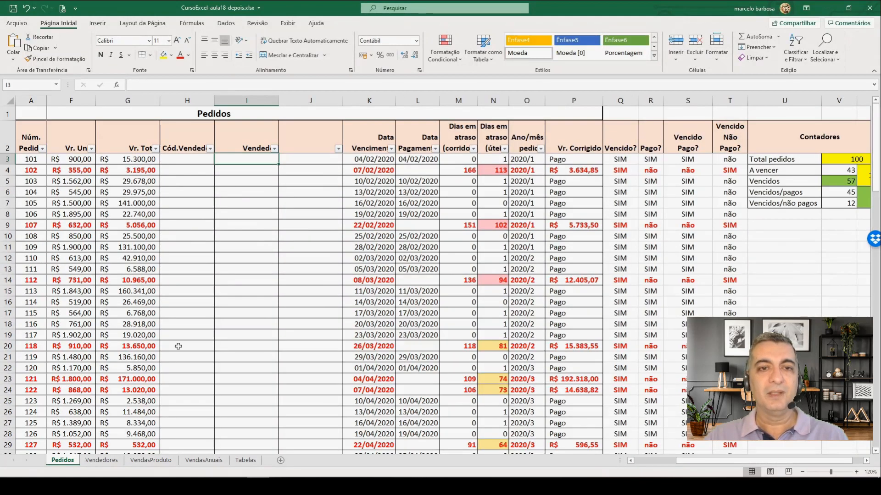
left_click(311, 147)
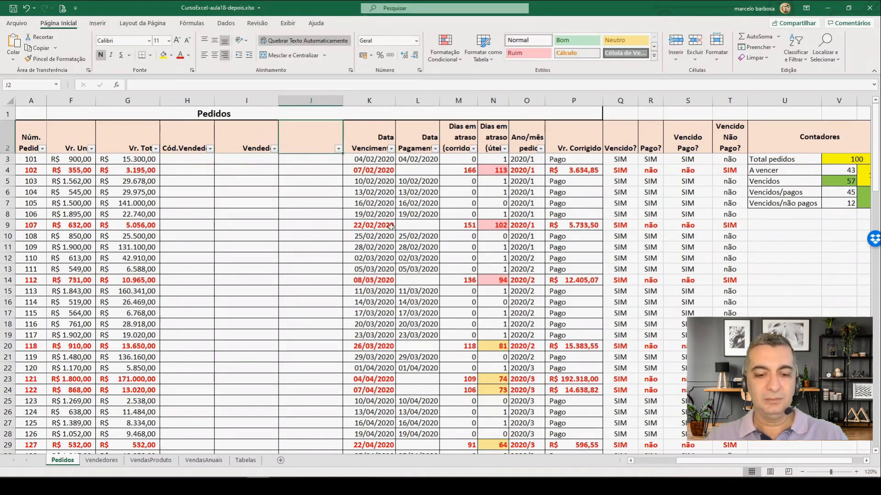
type("Cii")
key("BackSpace")
type("omissão")
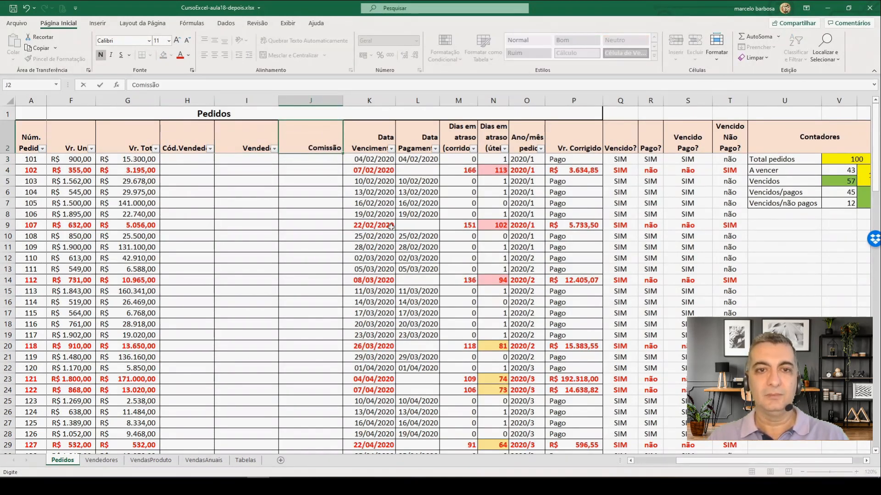
key("Return")
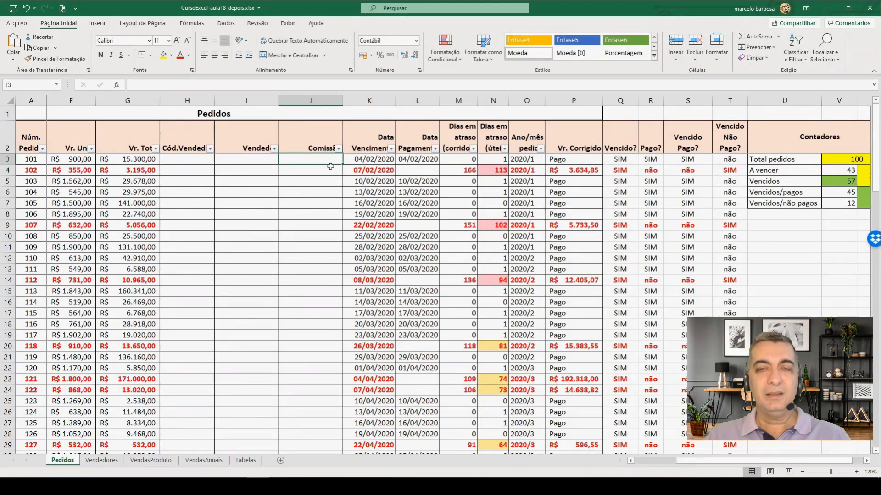
Step: Fill the Código column on the Vendedores sheet with the codes 1, 2, 3 and 4 in A6:A9
left_click(102, 461)
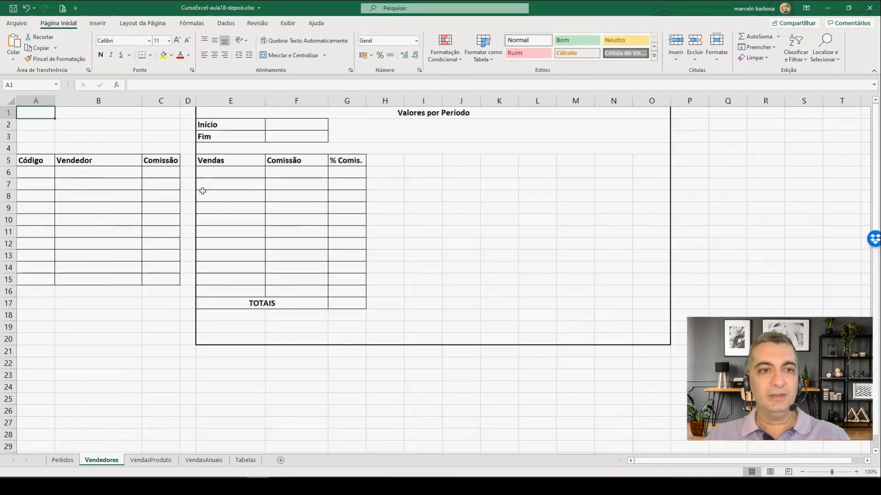
left_click(34, 171)
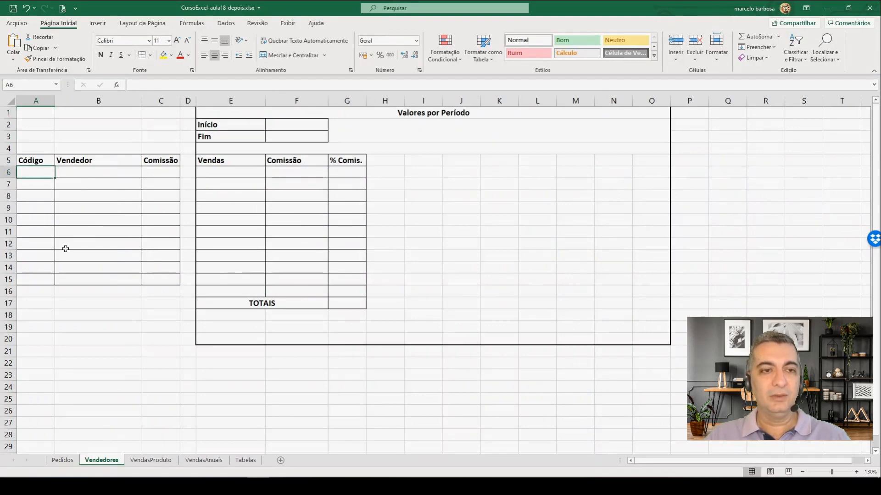
type("1")
key("Return")
type("2")
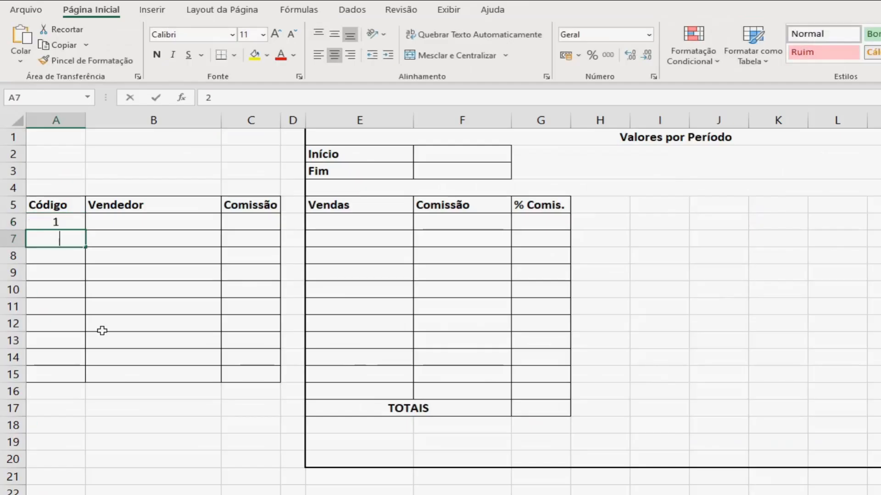
key("Return")
type("3")
key("Return")
type("4")
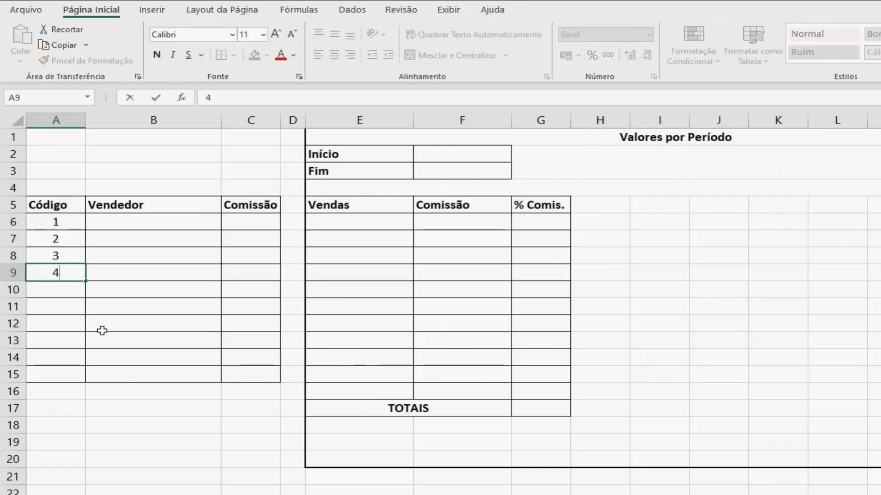
key("Return")
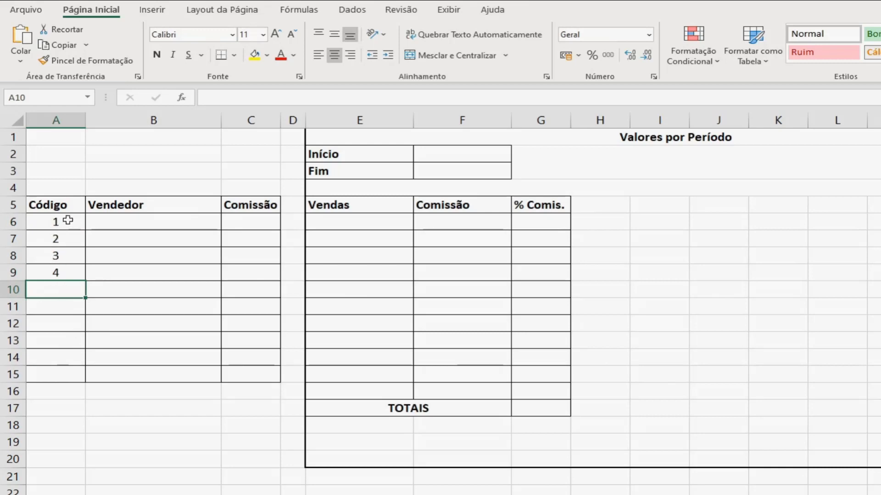
Step: Apply the custom number format 00 to the Código cells A6:A15
left_click_drag(68, 220, 71, 378)
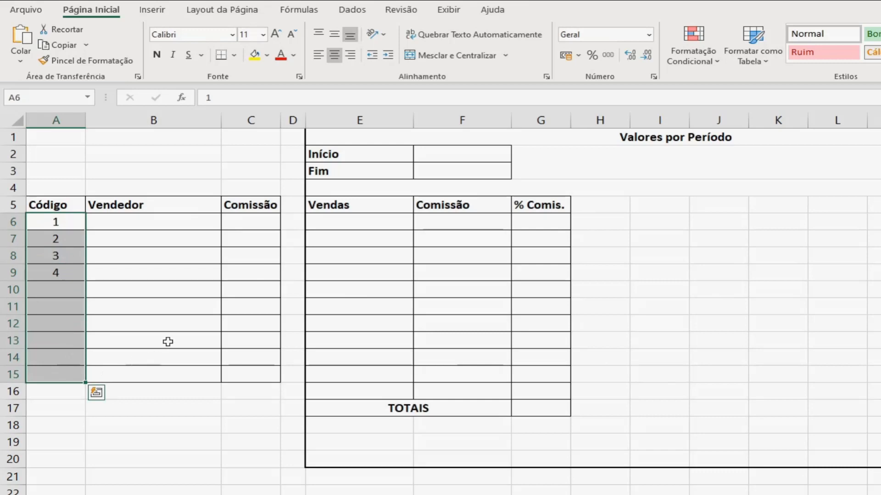
key("ctrl+1")
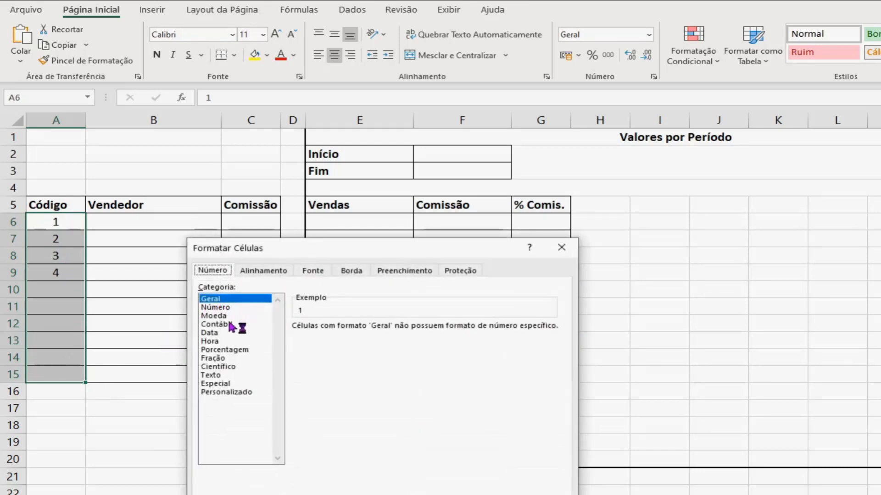
left_click(233, 392)
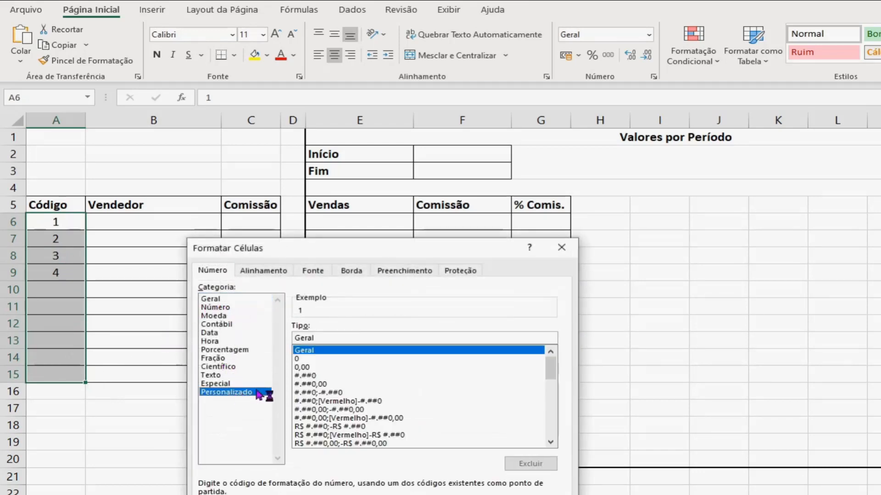
left_click_drag(325, 339, 287, 339)
type("00")
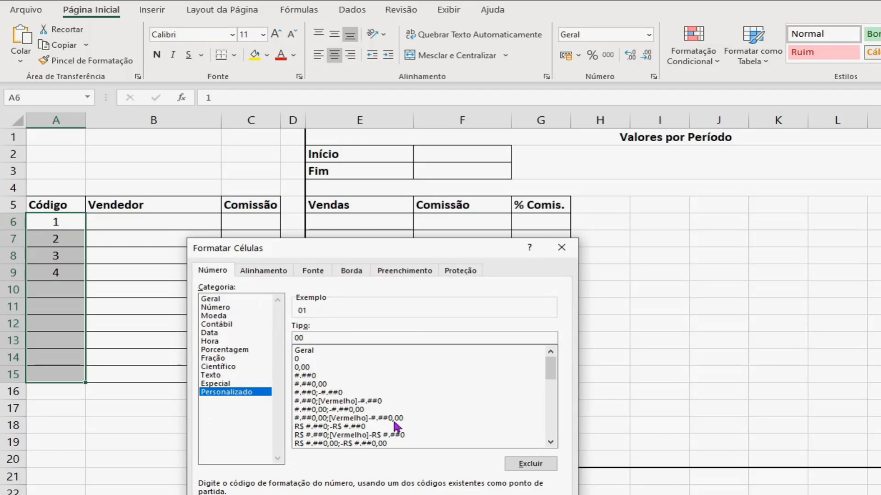
key("Return")
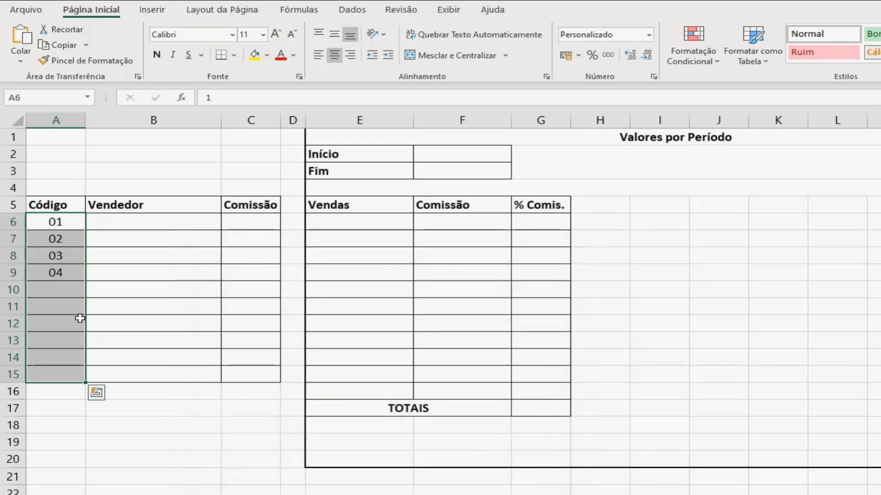
left_click(63, 290)
Step: Fill the Vendedor column on the Vendedores sheet with the four salespeople's first names in B6:B9
left_click(123, 223)
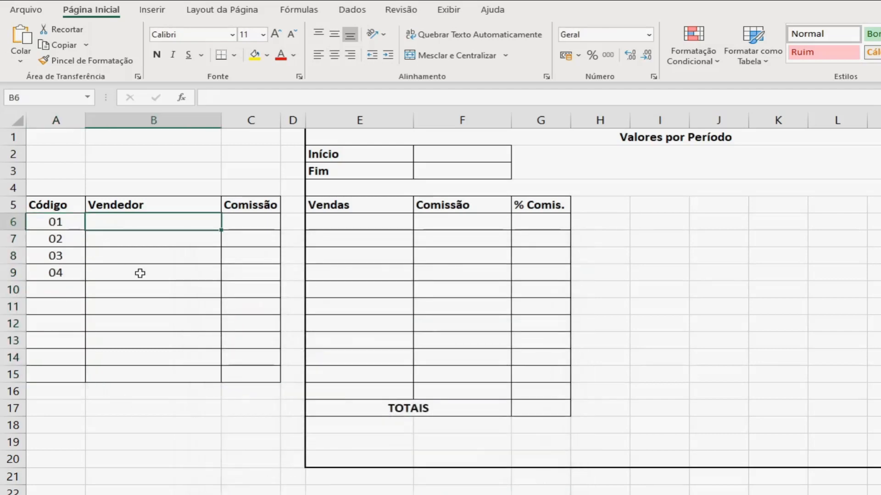
type("João")
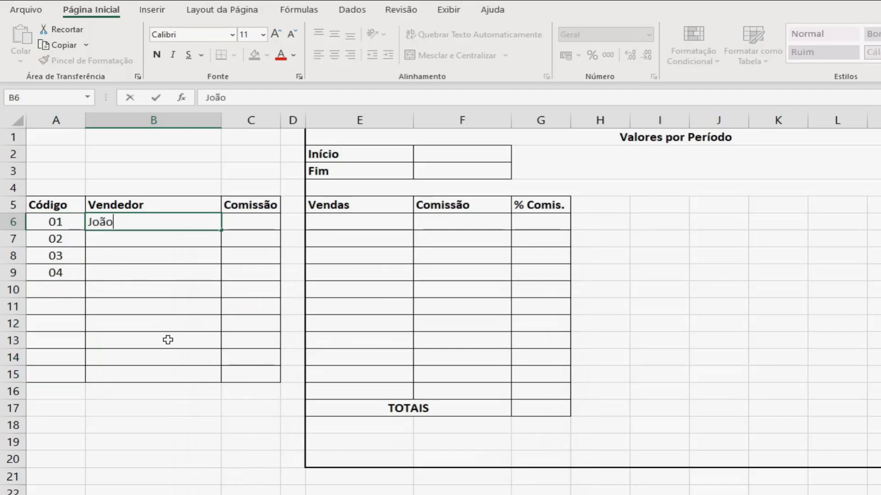
key("Return")
type("Maria")
key("Return")
type("Luiz")
key("Return")
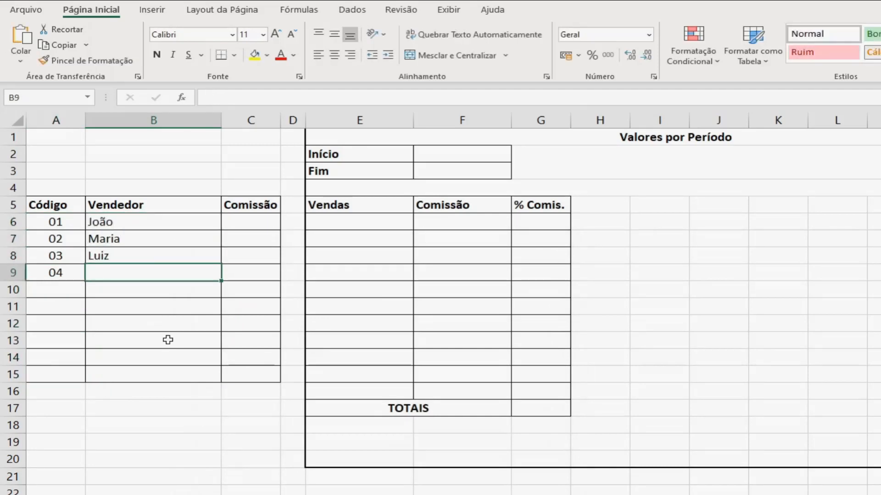
type("Carla")
key("Return")
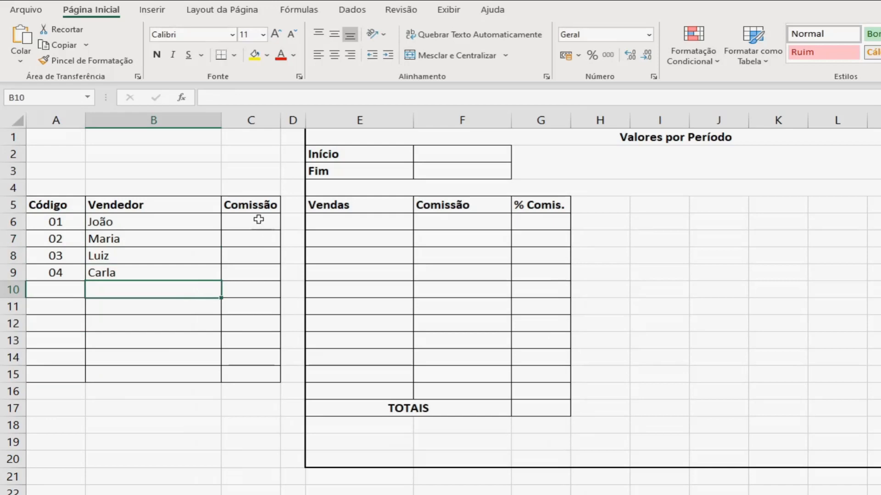
Step: Format the Comissão cells C6:C15 as percentages and enter the rates 1%, 2%, 1,5% and 2,5% in C6:C9
left_click_drag(258, 219, 260, 374)
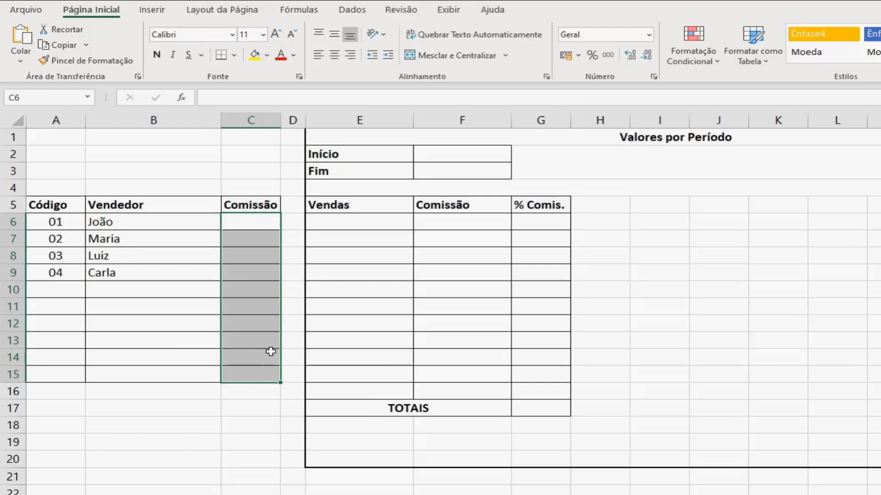
left_click(592, 58)
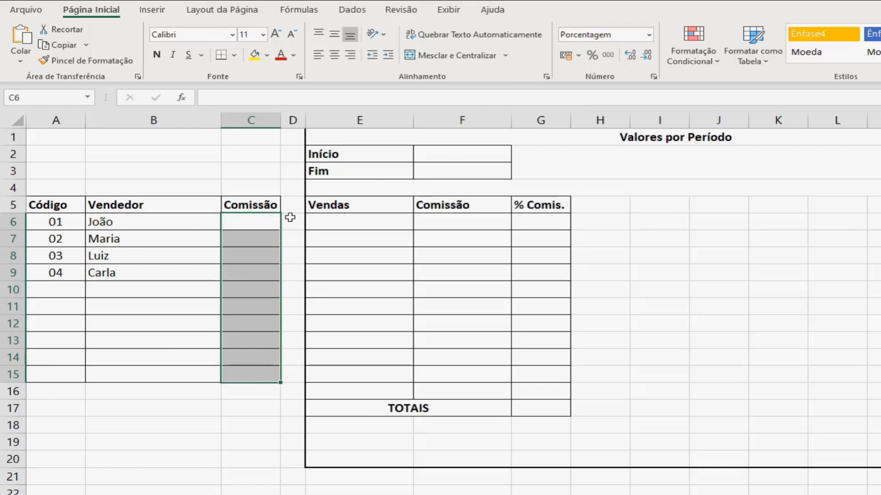
left_click(258, 221)
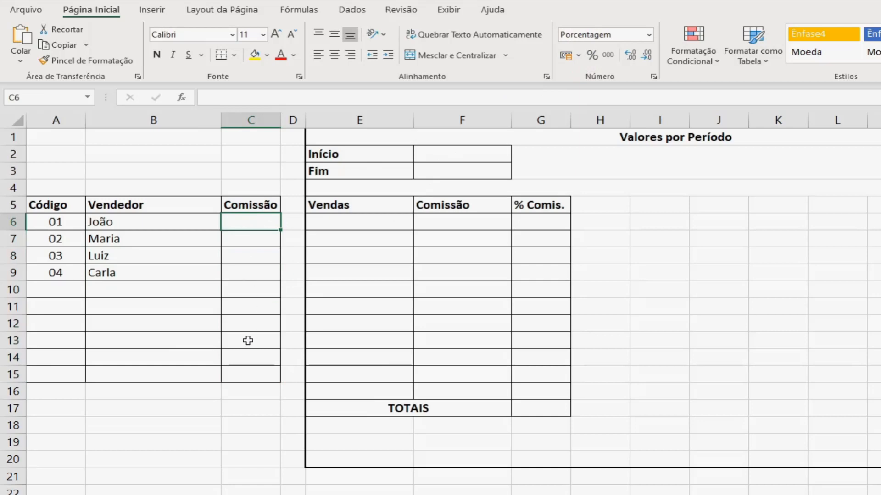
type("1")
key("Return")
type("2")
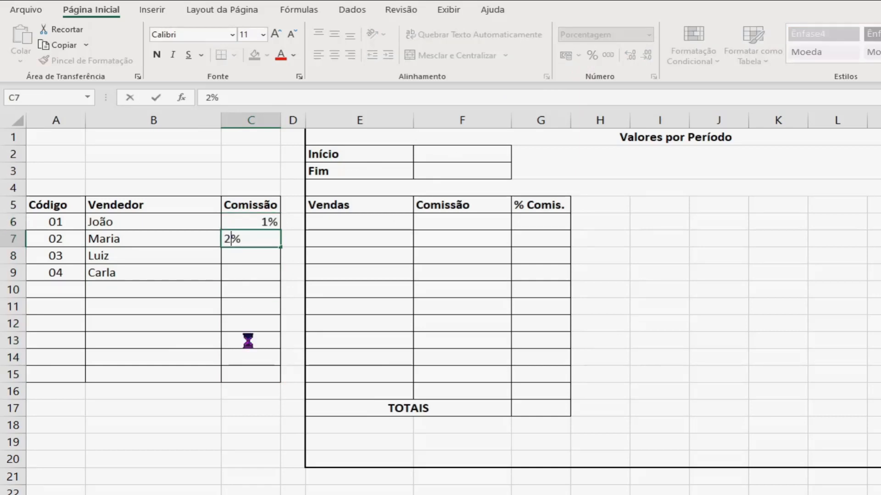
key("Return")
type("1,5")
key("Return")
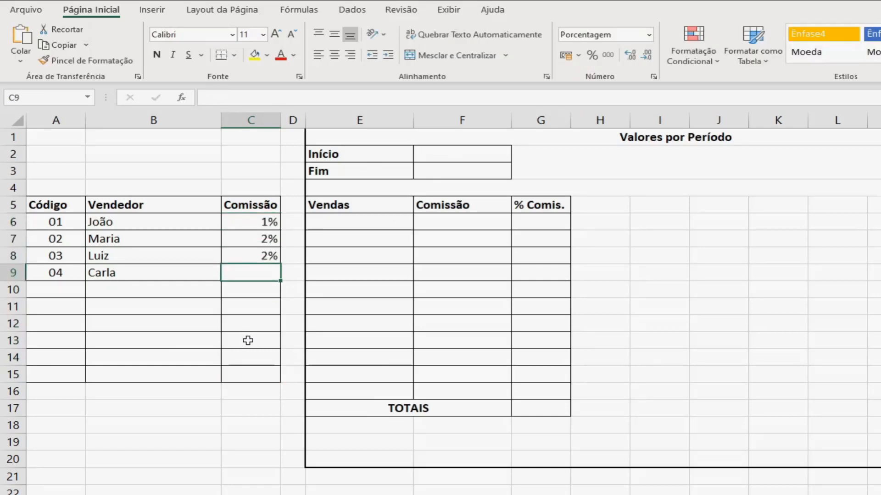
type("2,5")
key("Return")
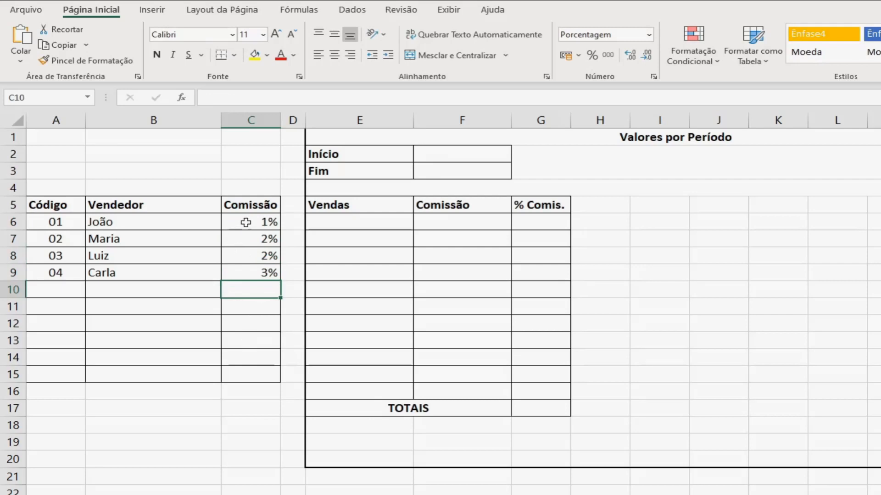
Step: Show one decimal place in the commission percentages in C6:C15
left_click_drag(243, 222, 259, 374)
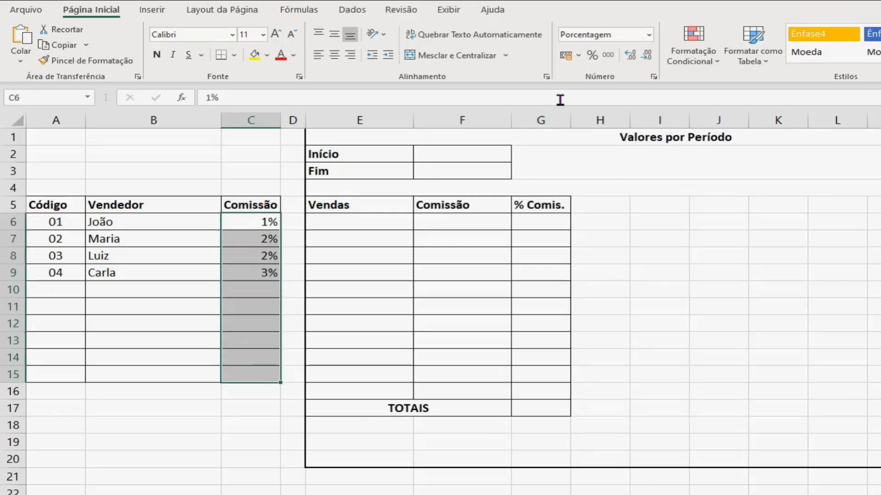
left_click(631, 57)
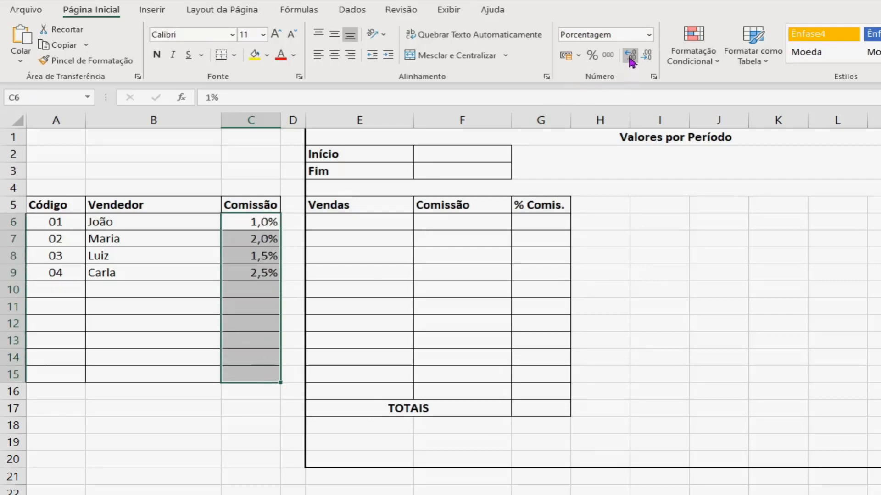
left_click(239, 292)
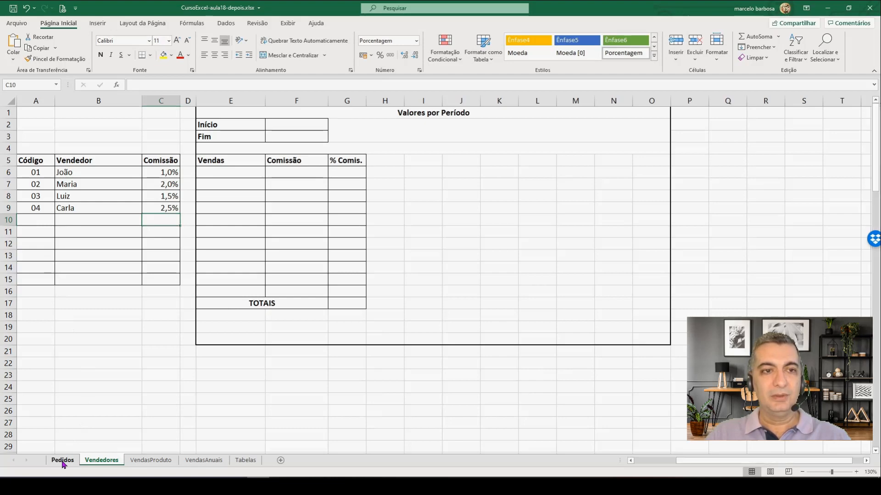
Step: Compare the salesperson code column on Pedidos with the Vendedores table, and examine the product code drop-down list in C3 of Pedidos
left_click(63, 461)
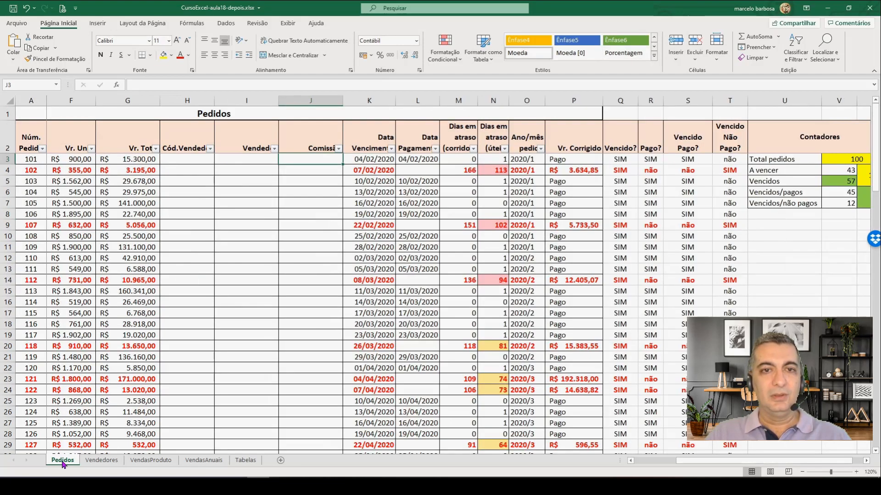
left_click(183, 157)
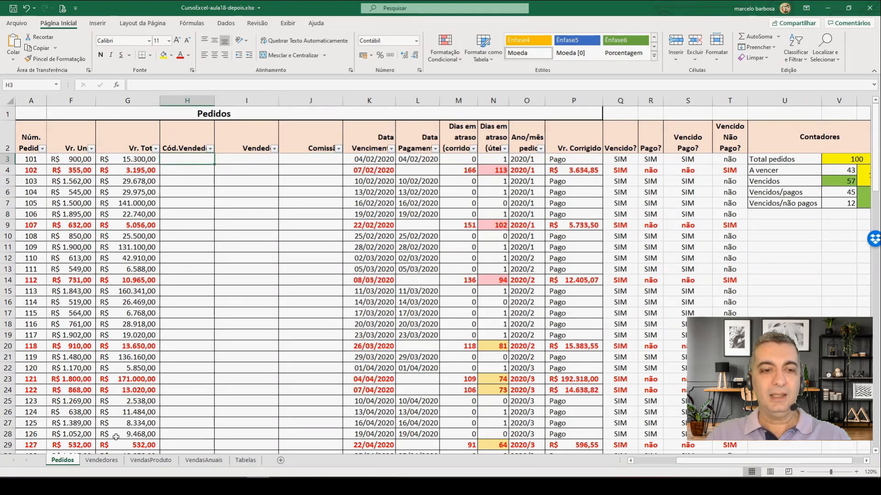
left_click(102, 460)
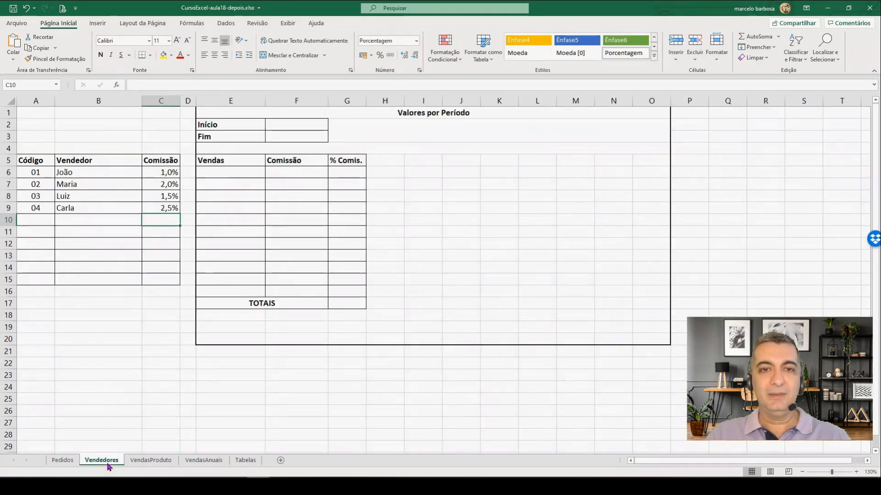
left_click(63, 461)
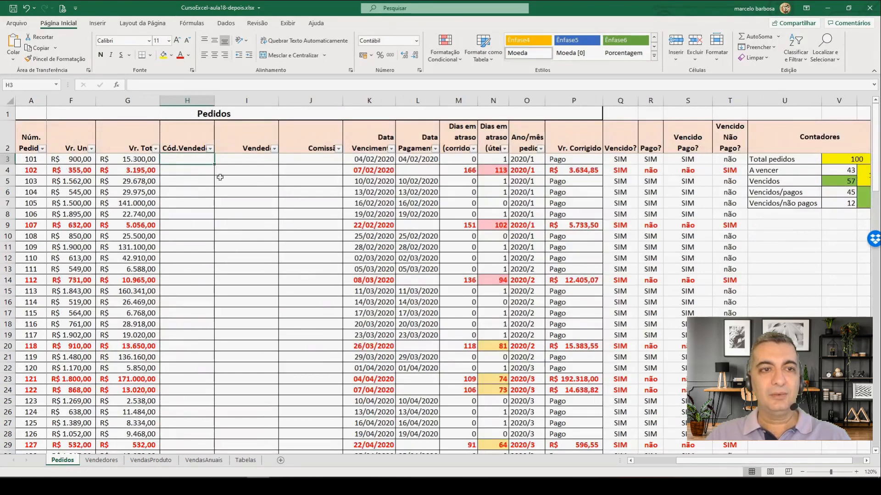
key("Left")
key("Left")
key("Left")
key("Left")
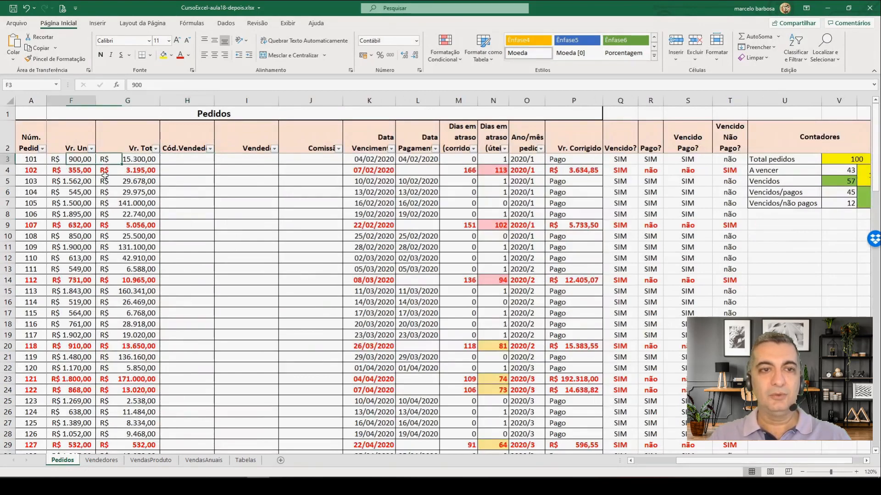
key("Right")
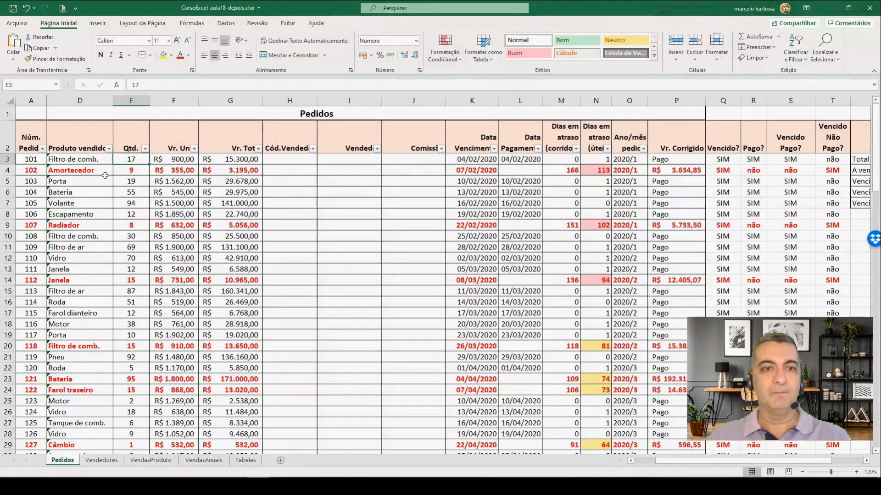
key("Left")
key("Left")
key("Left")
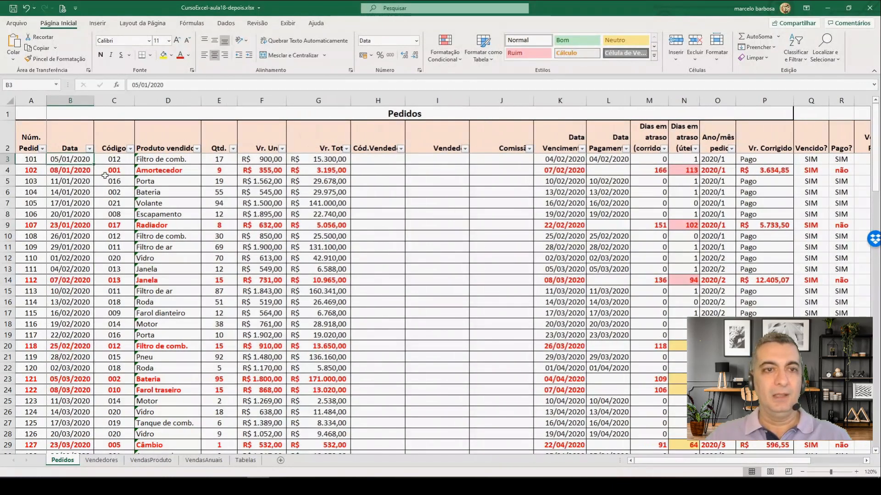
left_click(108, 159)
left_click(138, 161)
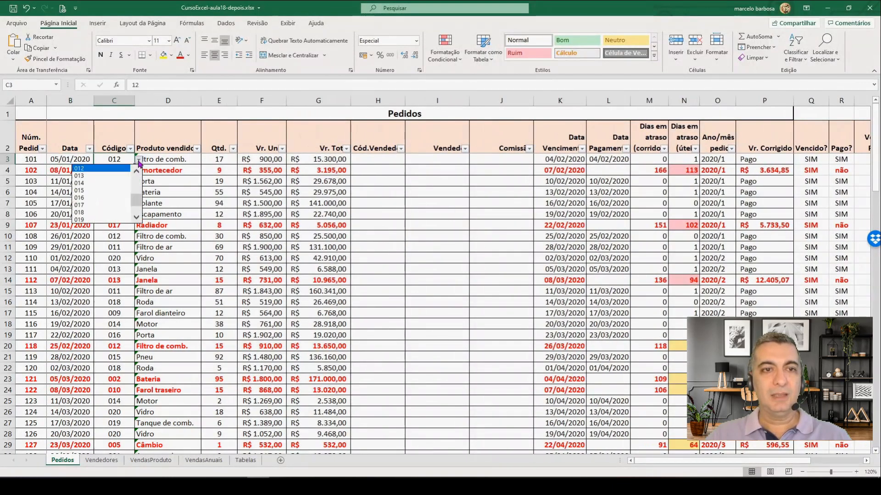
left_click(139, 161)
Step: Set up a data validation of type Lista for the salesperson code cells H3:H102 on the Pedidos sheet
left_click(370, 159)
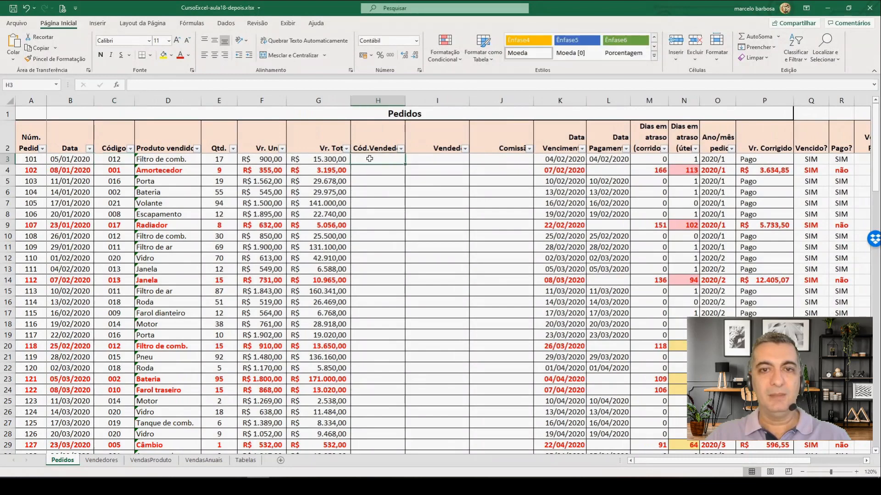
left_click(869, 462)
left_click(869, 462)
left_click(868, 461)
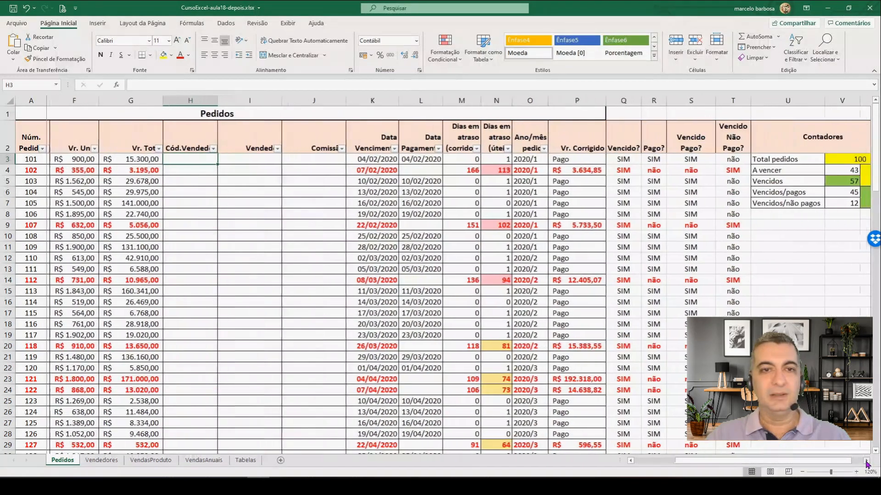
left_click(868, 462)
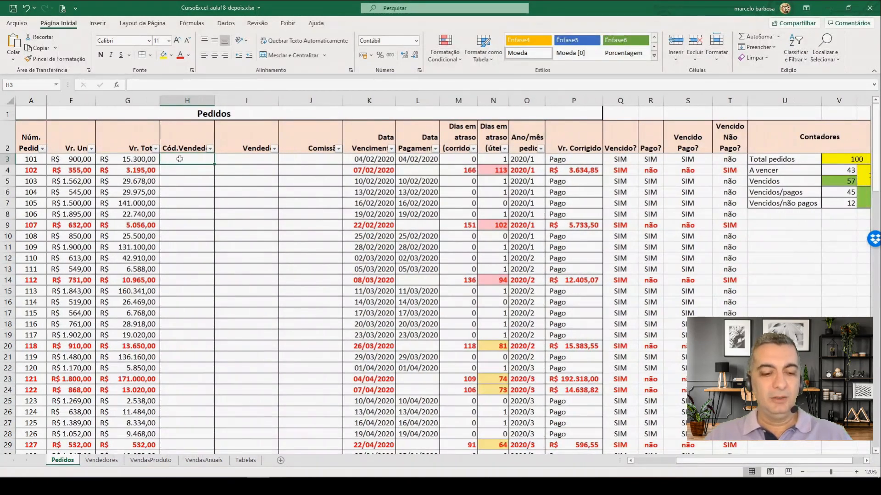
scroll(186, 188, "down", 11)
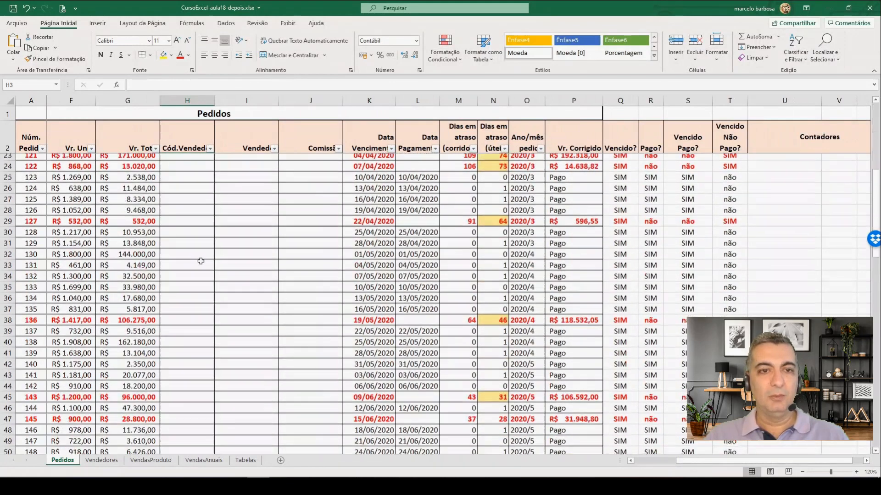
scroll(196, 274, "down", 15)
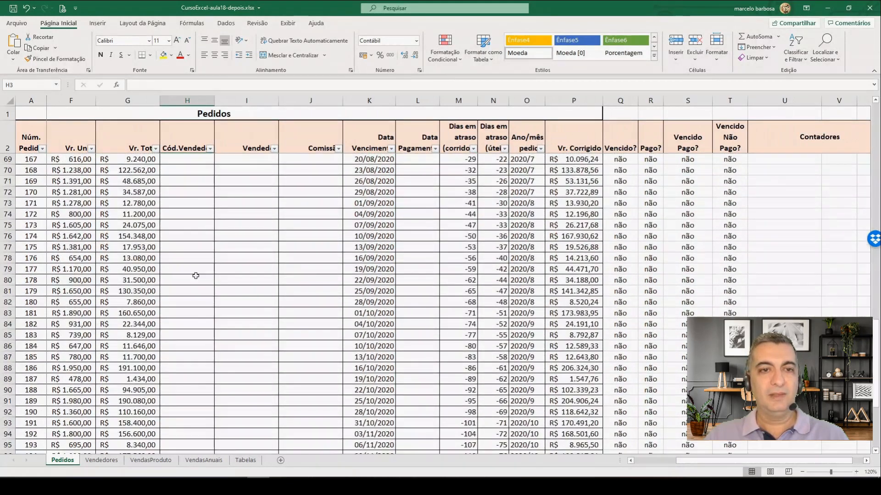
scroll(196, 277, "down", 1)
left_click(187, 353, "shift")
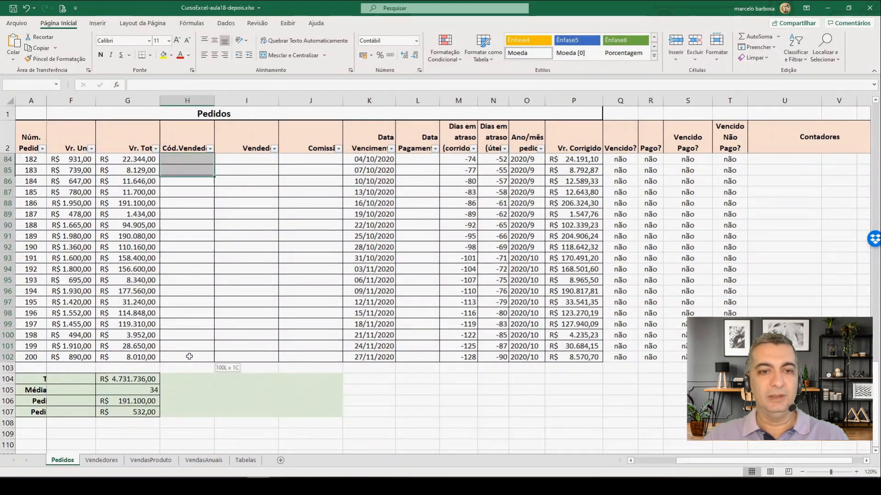
left_click(226, 25)
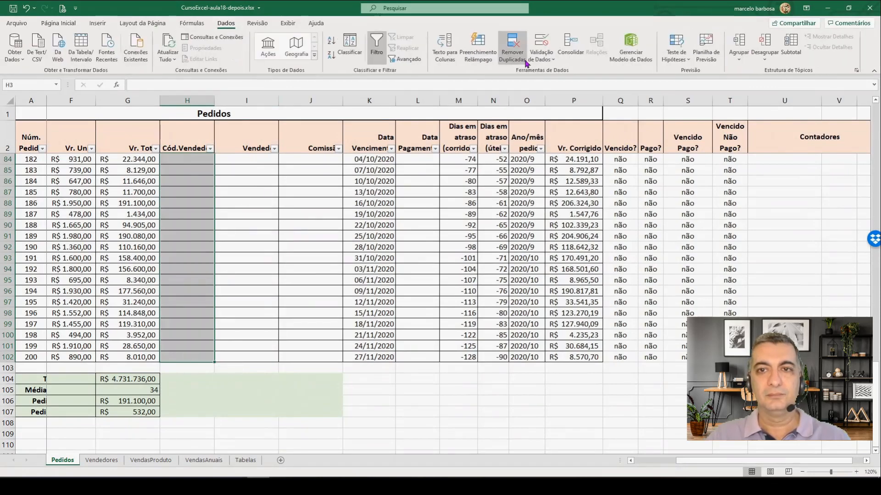
left_click(541, 59)
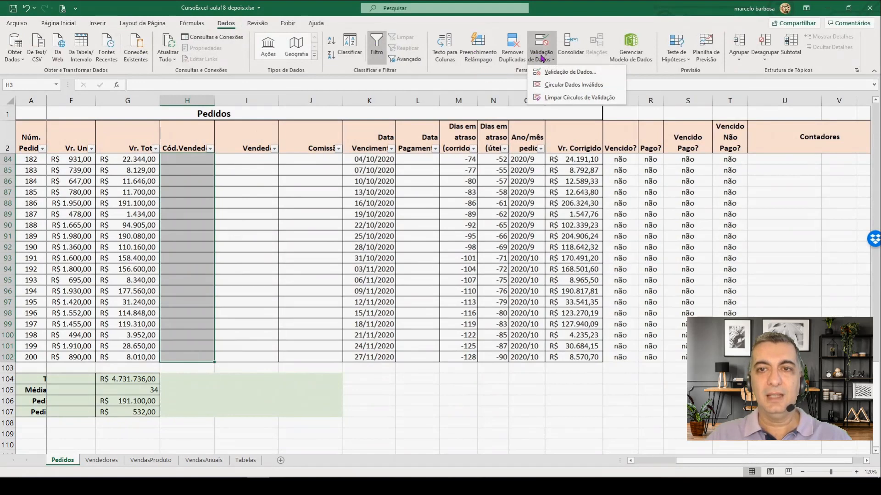
left_click(555, 72)
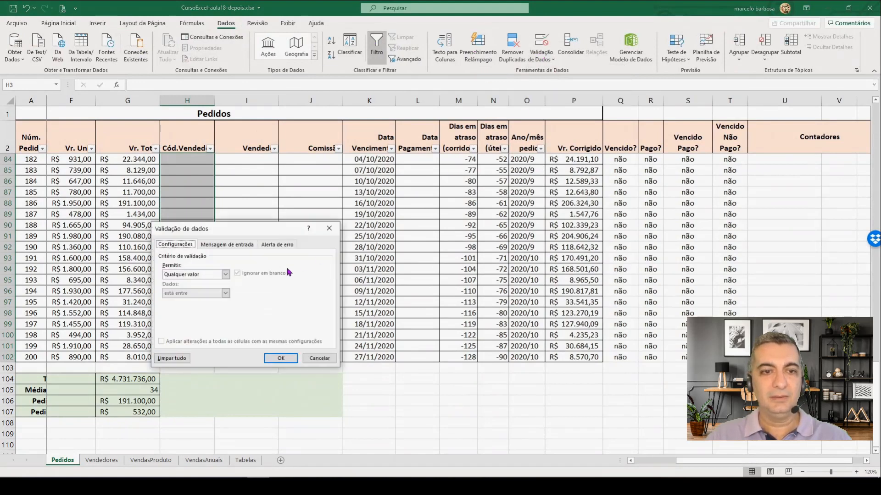
left_click(225, 275)
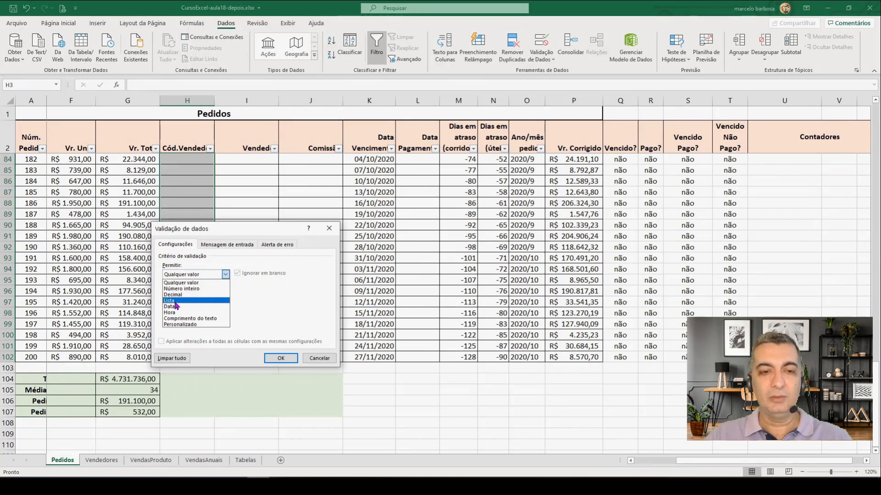
left_click(169, 300)
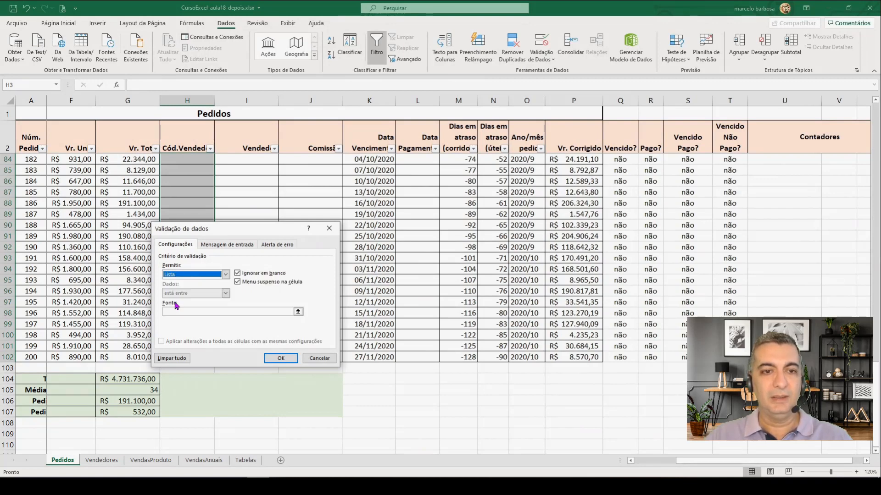
Step: Set the validation list source for the salesperson code cells to =Vendedores!$A$6:$A$15 and apply the validation
left_click(212, 312)
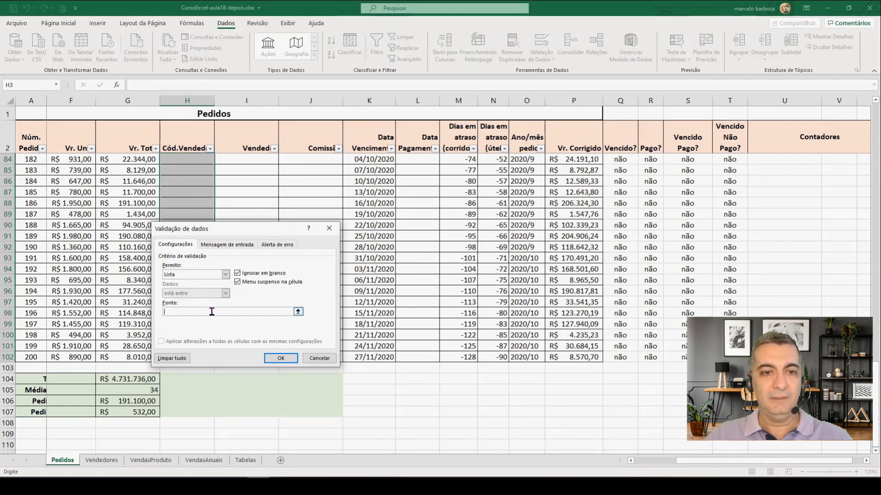
left_click(102, 460)
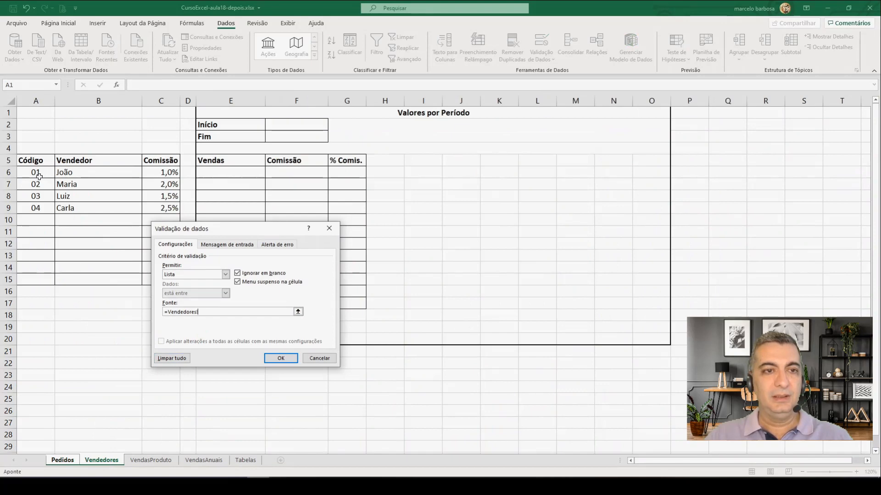
left_click_drag(37, 175, 35, 281)
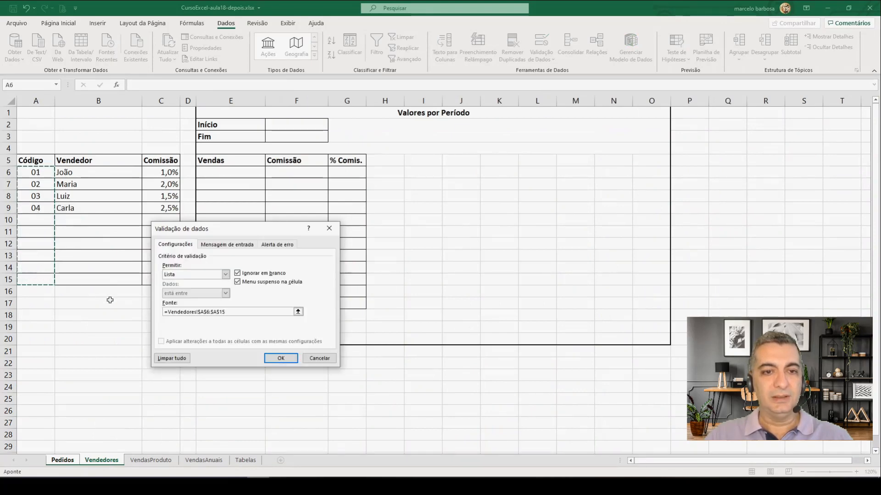
left_click(280, 358)
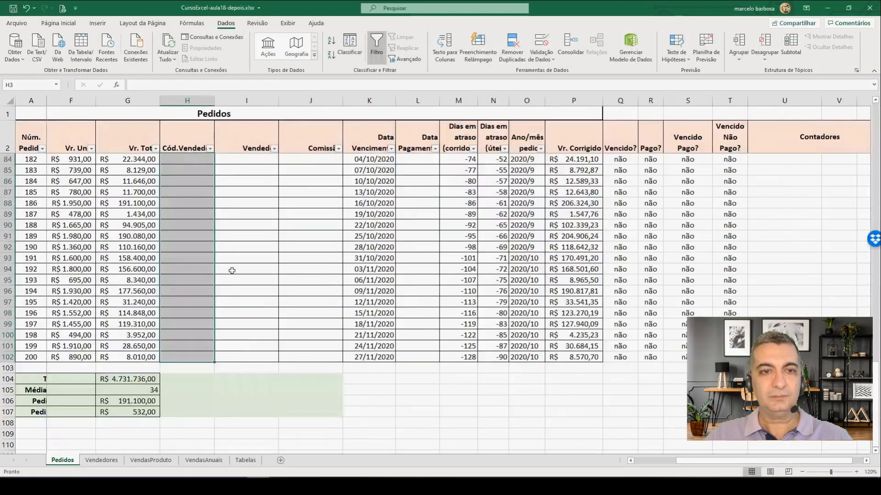
Step: Try the new salesperson code list in H3 by choosing code 02, and undo the entry
left_click(186, 203)
scroll(187, 203, "up", 20)
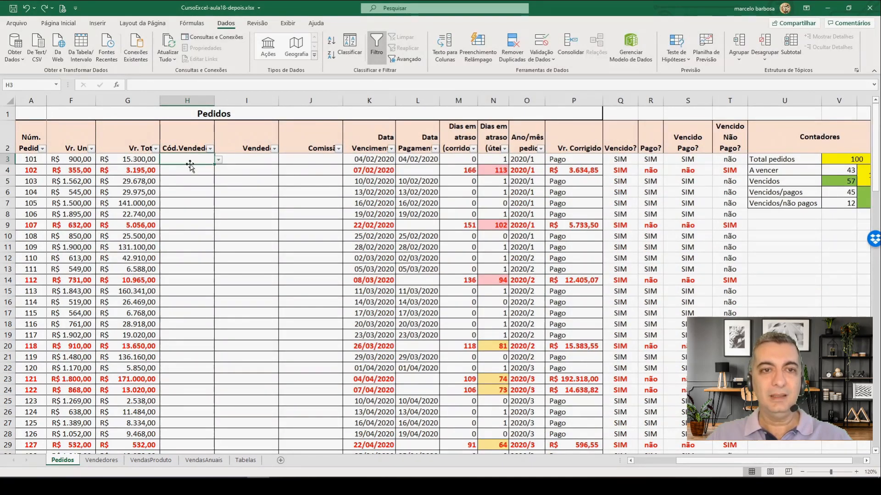
left_click(59, 23)
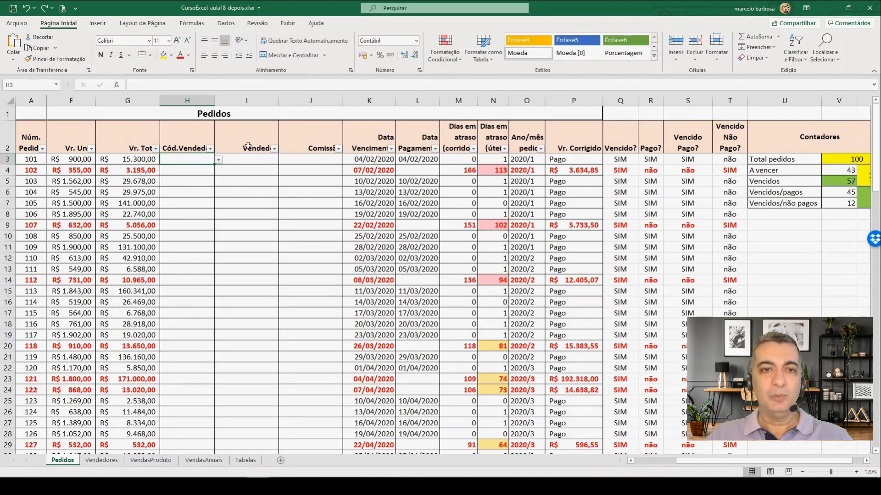
left_click(219, 160)
scroll(219, 196, "up", 2)
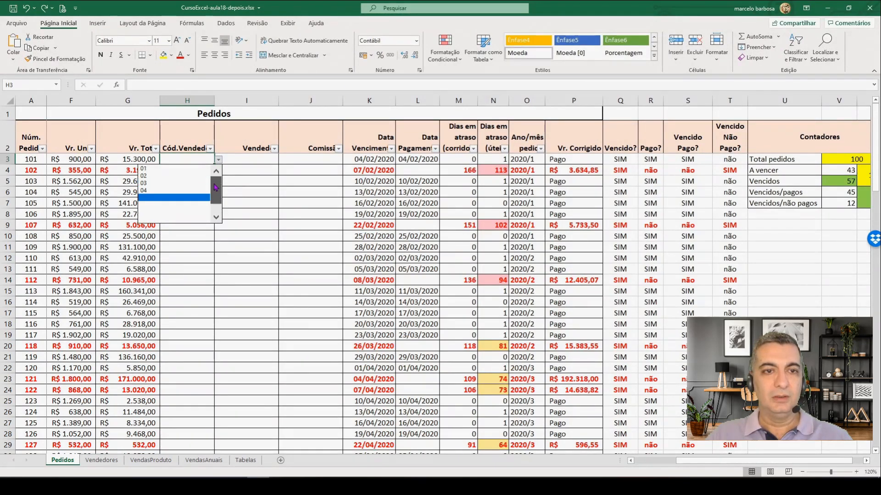
left_click(175, 182)
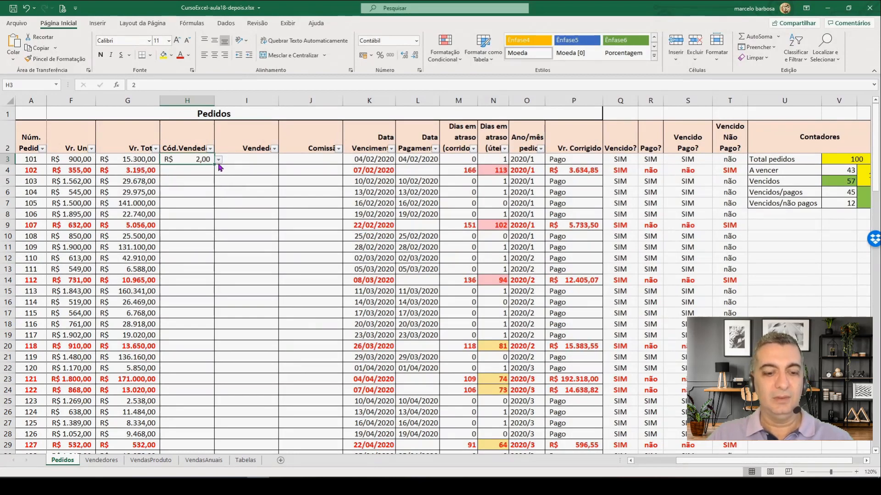
key("ctrl+z")
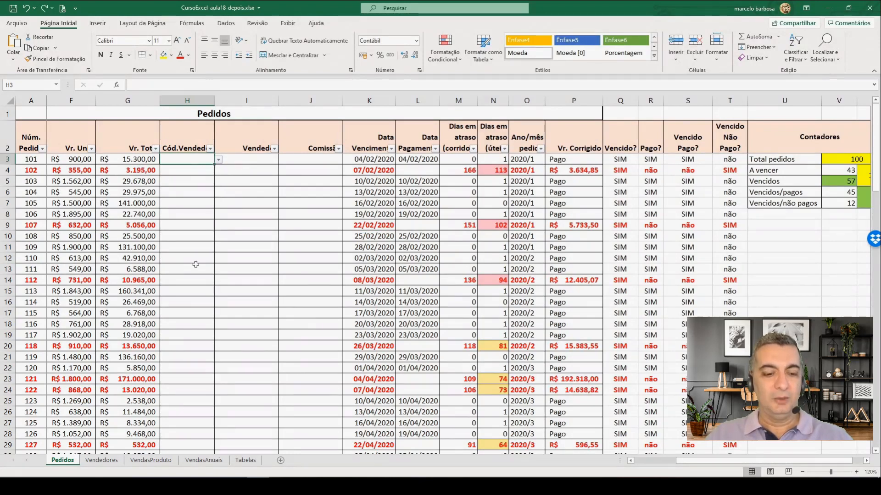
Step: Apply the custom number format 00 to the salesperson code cells H3:H102
scroll(195, 264, "down", 20)
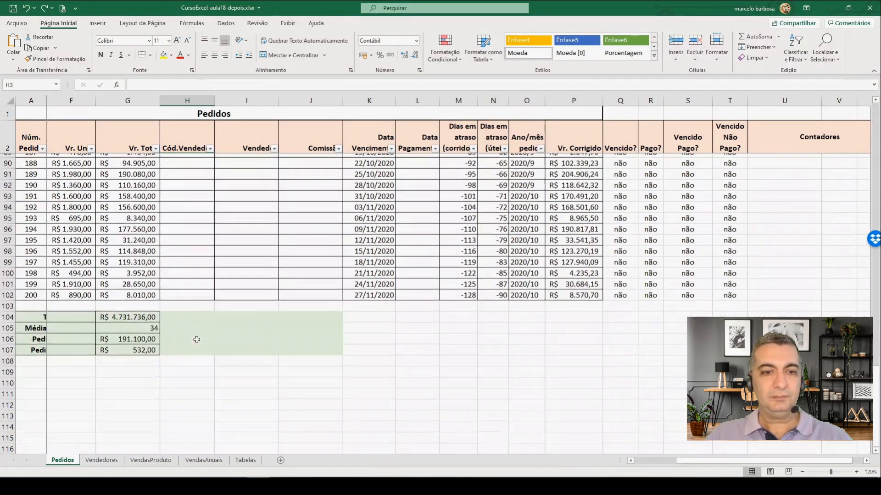
scroll(196, 339, "down", 3)
left_click(193, 193, "shift")
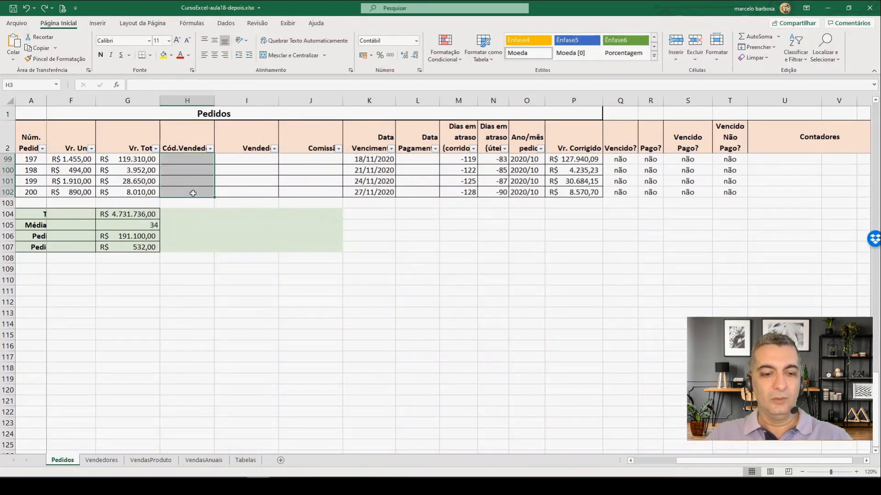
key("ctrl+1")
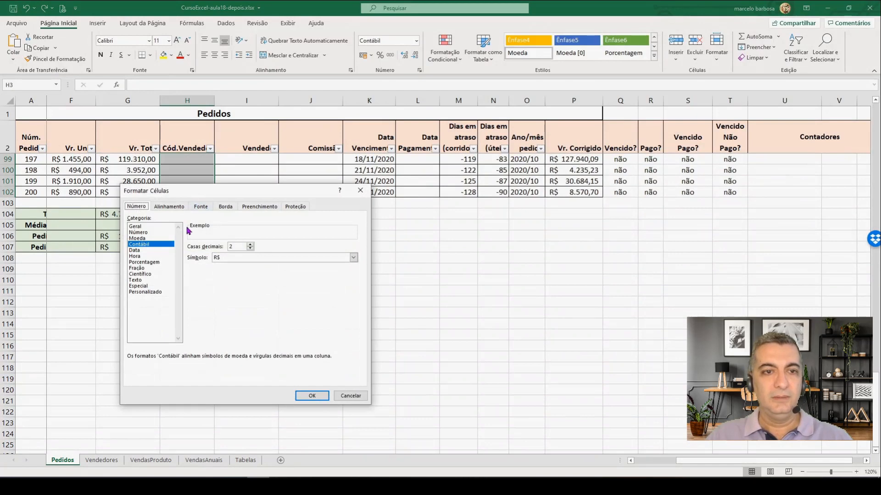
left_click(145, 293)
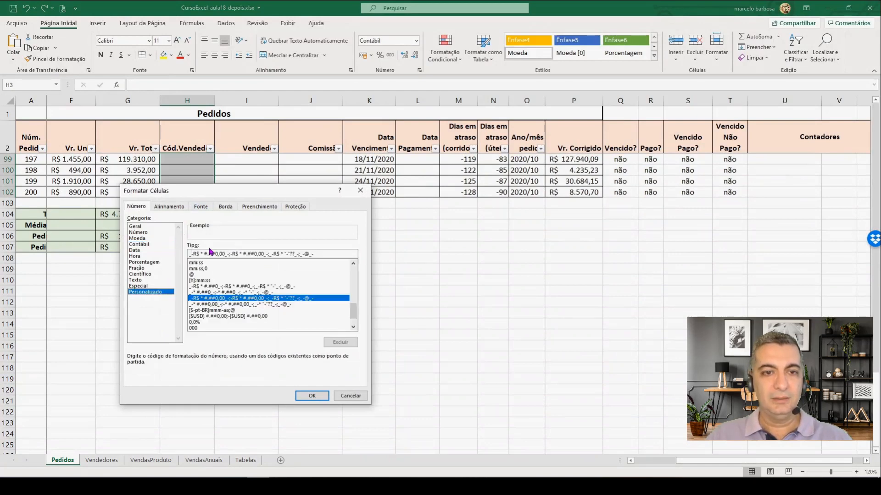
left_click_drag(320, 253, 183, 256)
type("00")
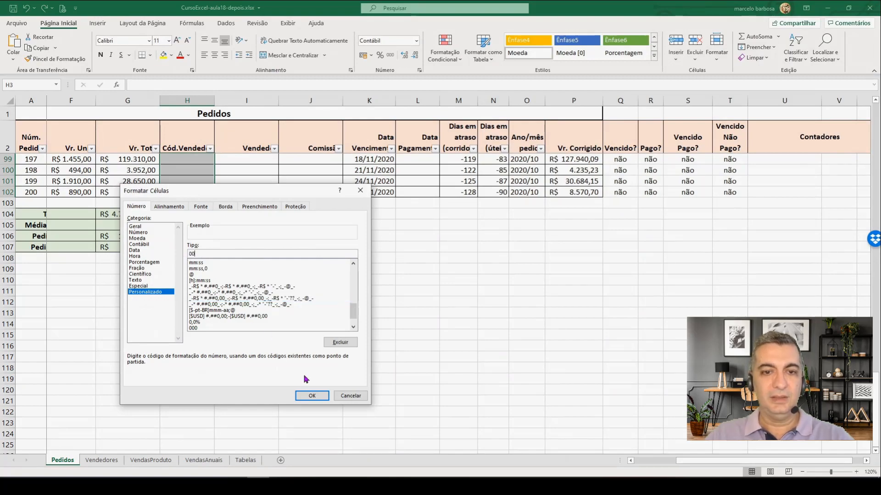
left_click(312, 396)
Step: Choose salesperson code 02 in H3 and code 01 in H4 from their validation lists
scroll(202, 201, "up", 20)
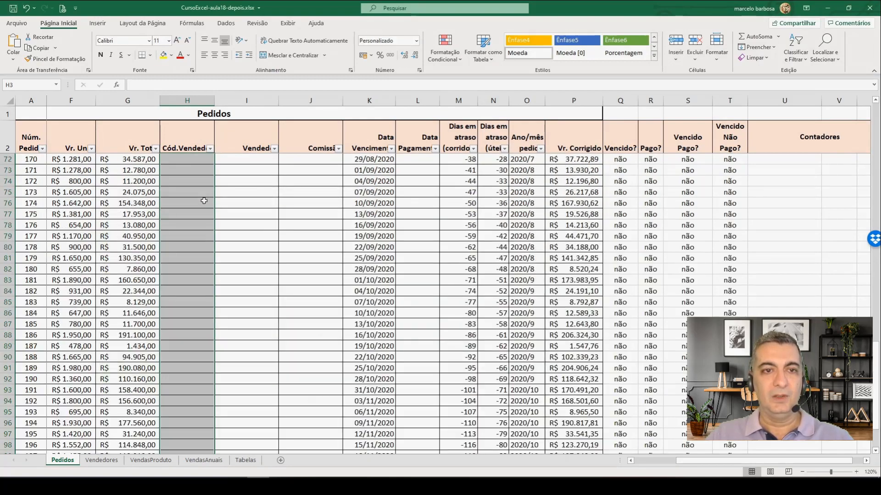
left_click(200, 190)
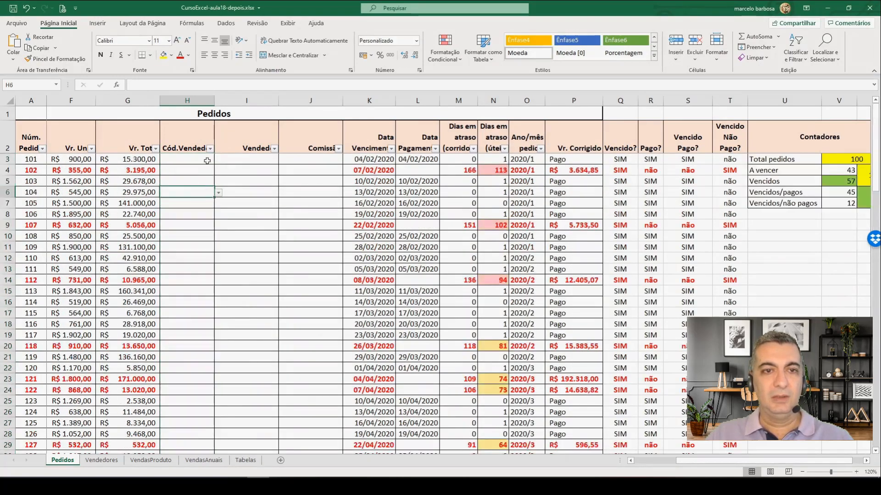
left_click(206, 160)
left_click(219, 159)
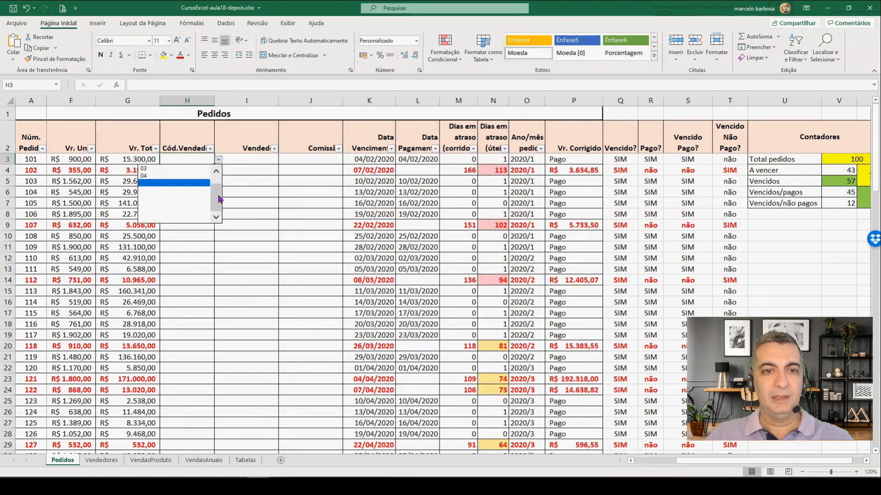
left_click(162, 182)
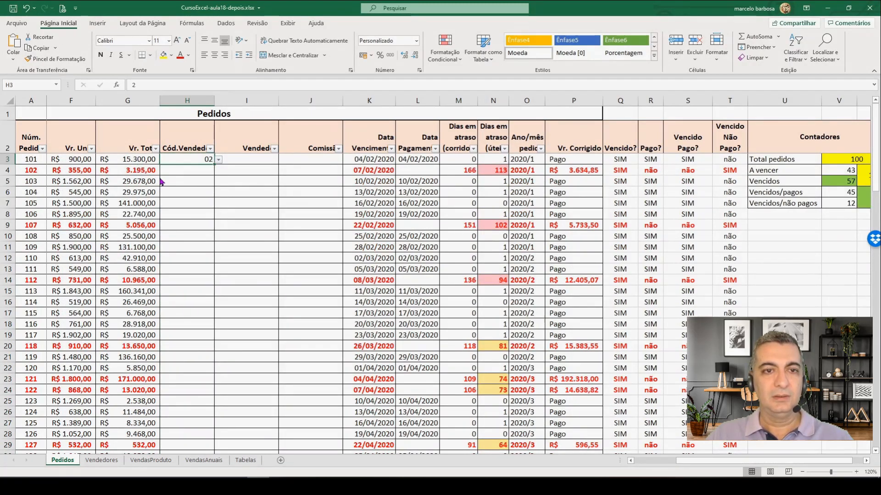
left_click(204, 168)
left_click(219, 170)
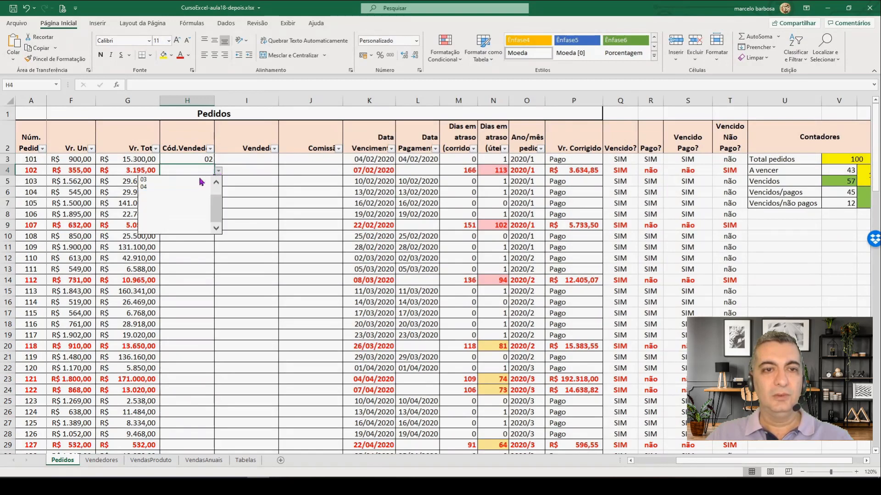
scroll(202, 196, "up", 3)
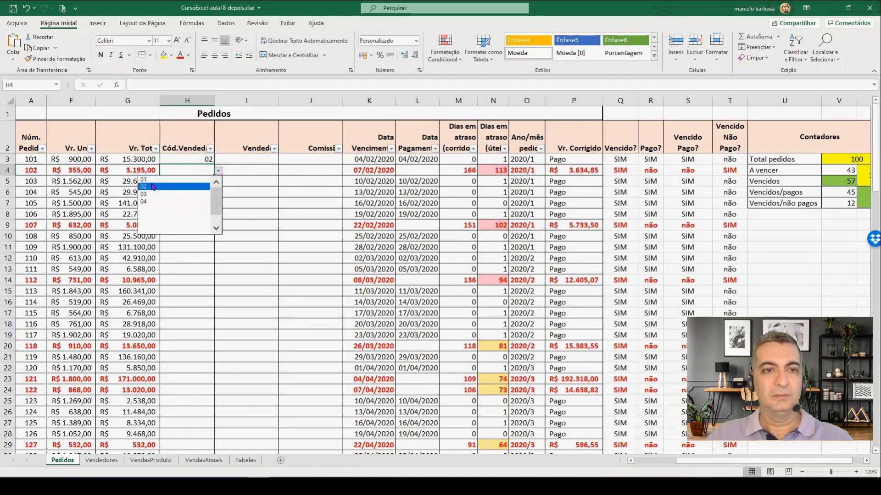
left_click(158, 190)
Step: Enter the formula =PROCX(H3;Vendedores!A6:A15;Vendedores!B6:B15;"") in I3 to look up the salesperson's name
left_click(245, 161)
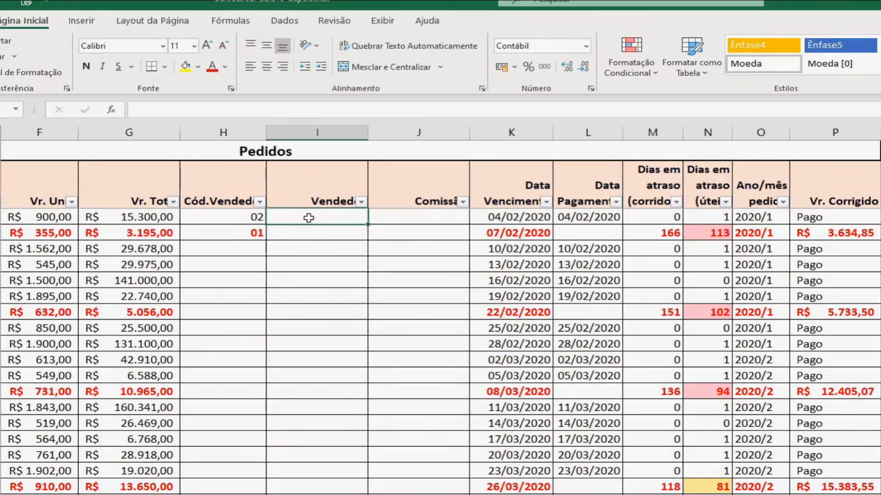
type("=p")
type("r")
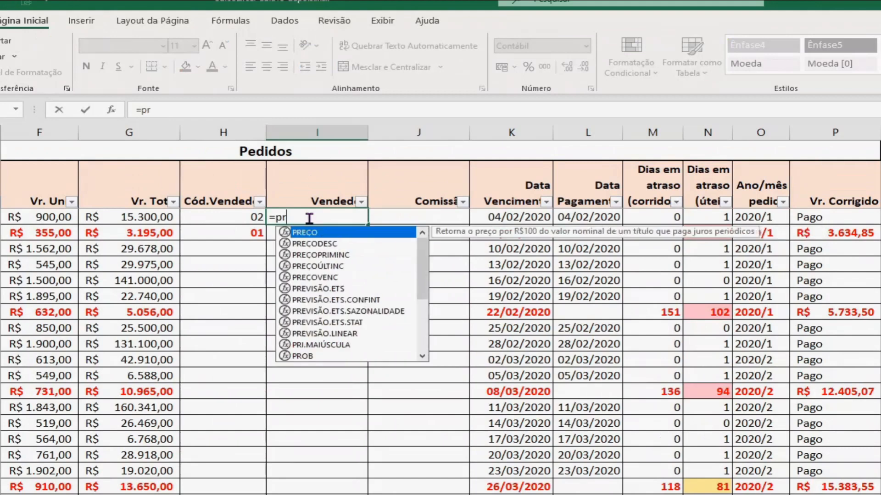
type("ocx(")
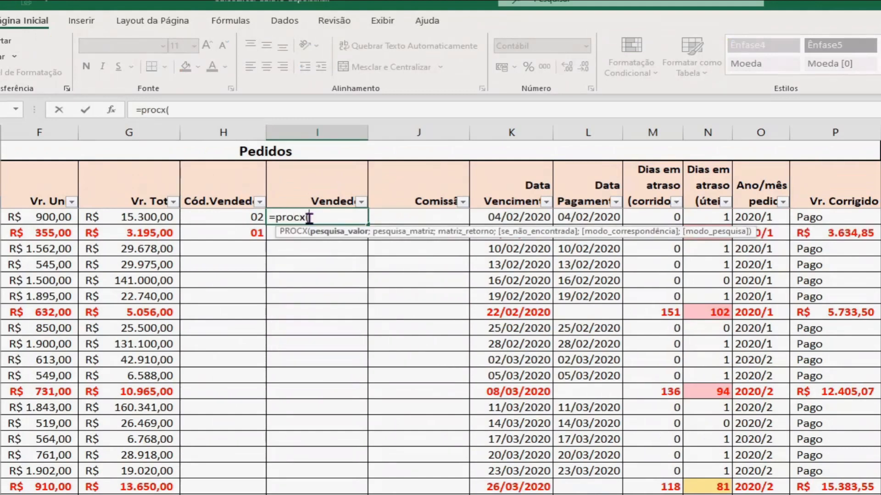
left_click(214, 217)
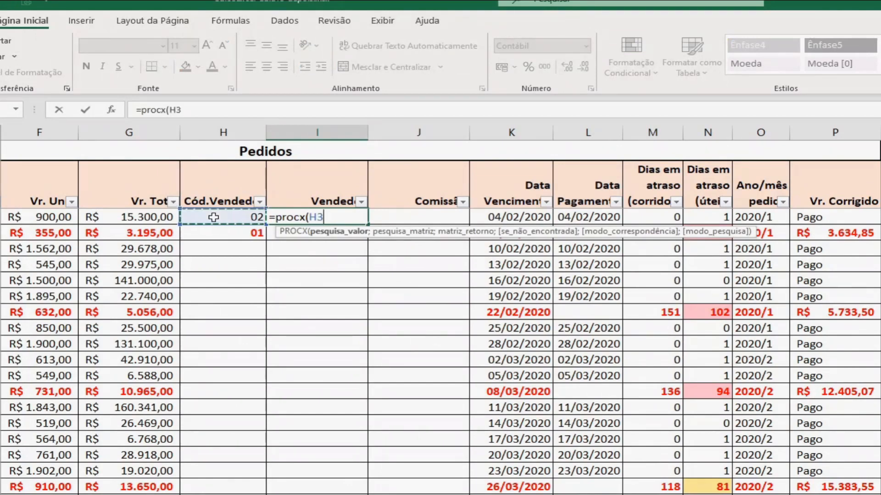
type(";")
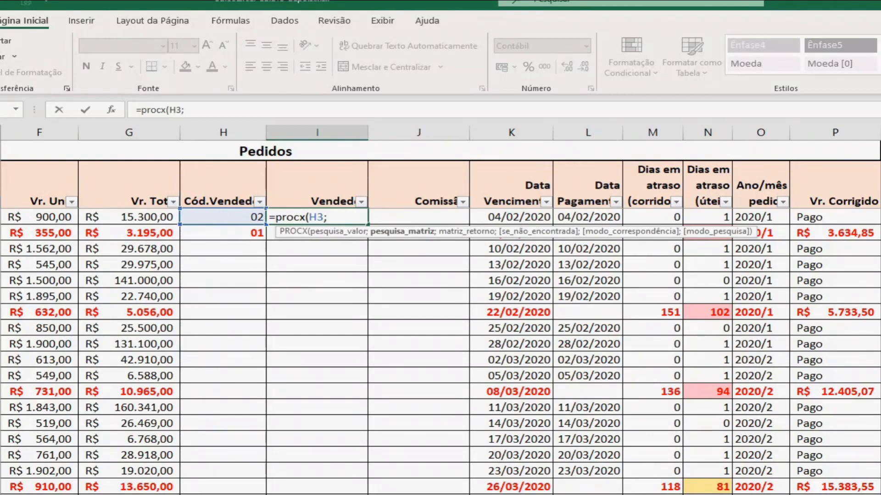
left_click(102, 460)
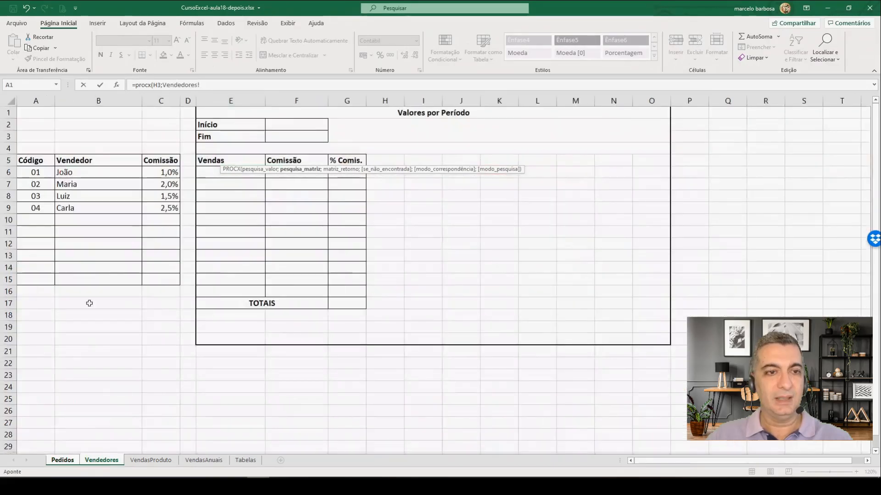
left_click_drag(43, 173, 39, 282)
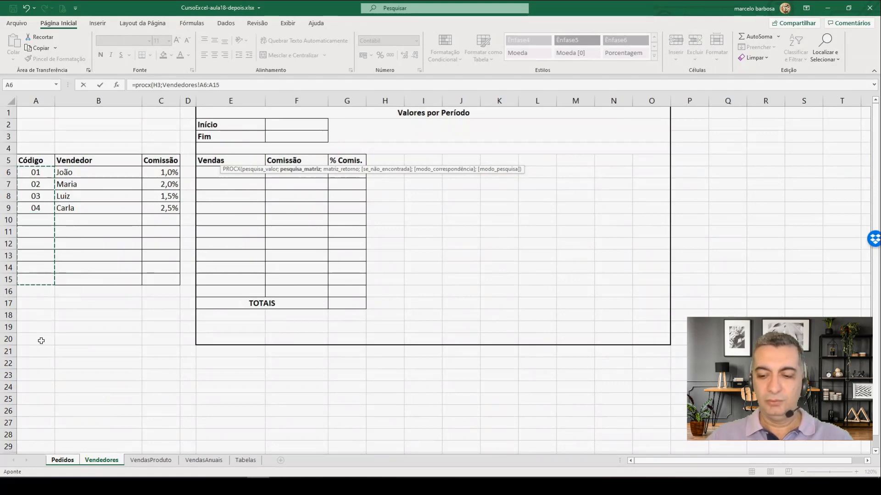
type(";")
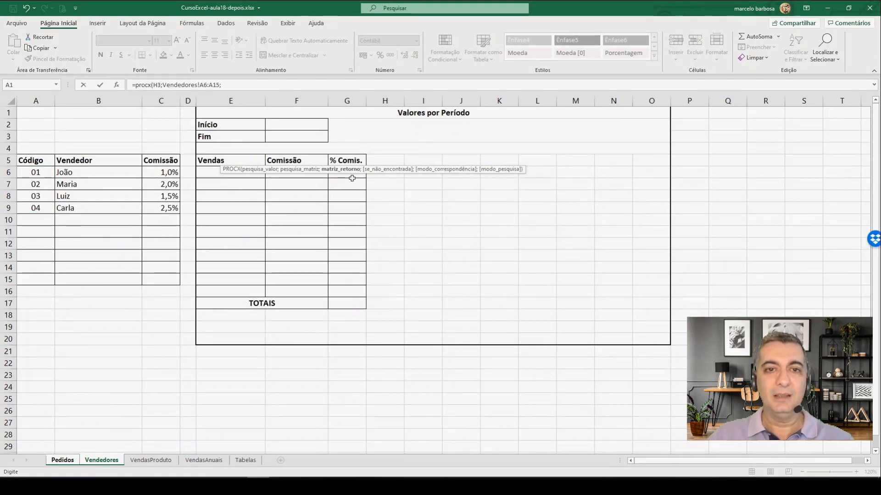
left_click_drag(106, 173, 102, 212)
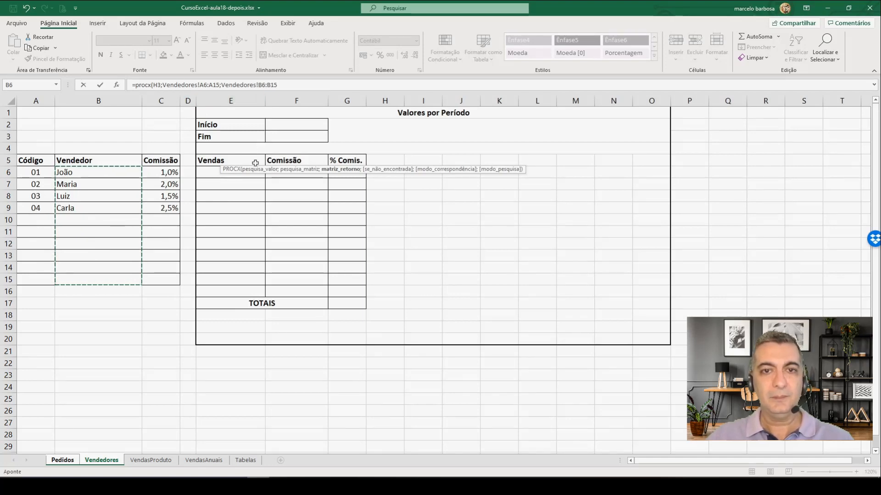
type(";")
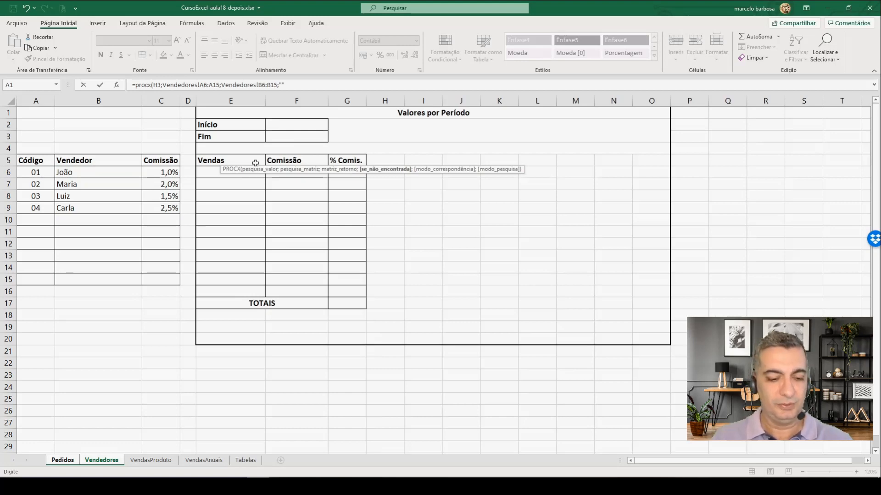
type(")")
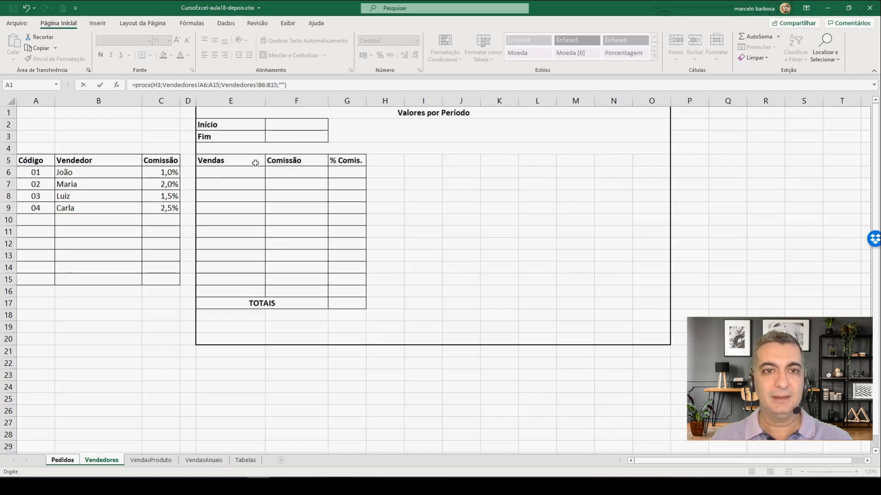
key("Return")
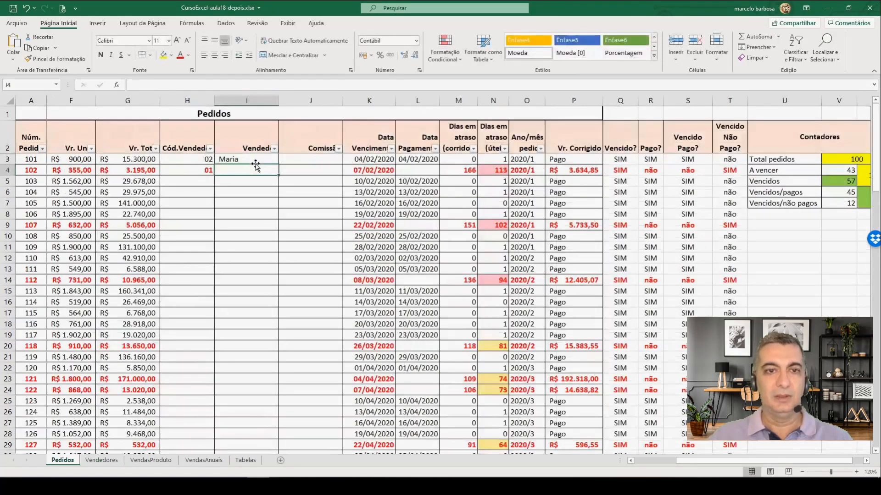
Step: Check the PROCX formula in I3 of Pedidos against the code and name columns on the Vendedores sheet
left_click(253, 157)
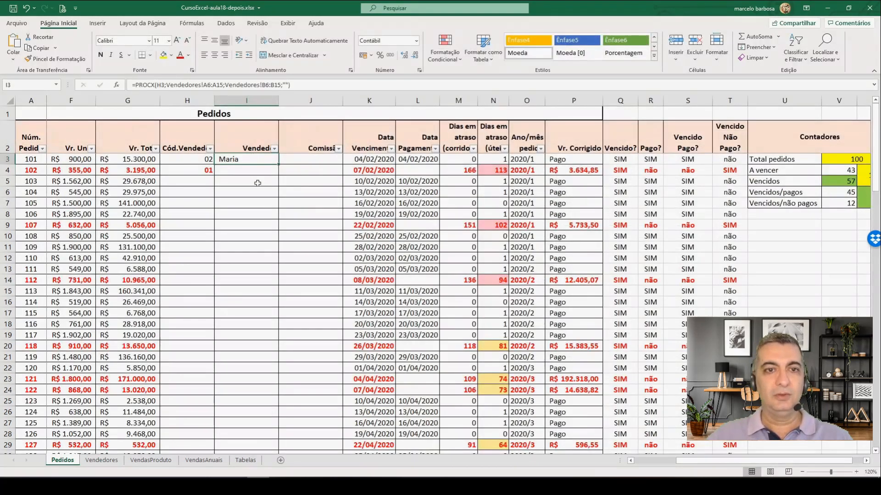
left_click(98, 461)
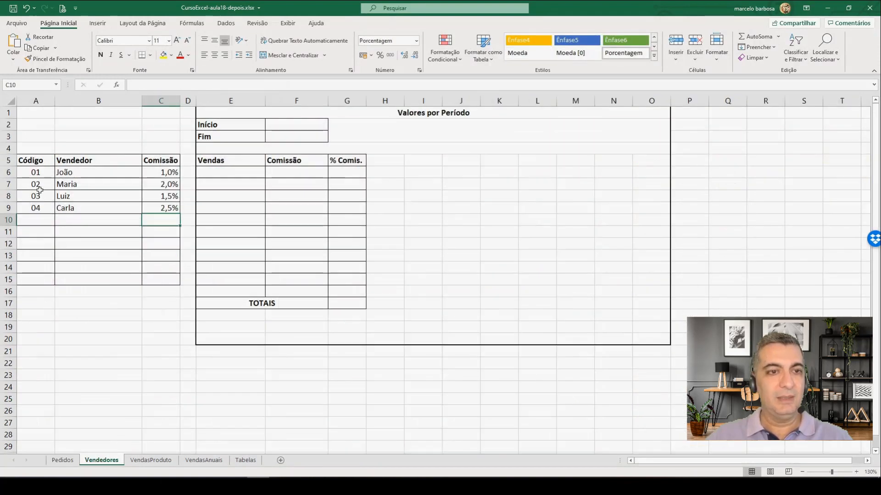
left_click(63, 461)
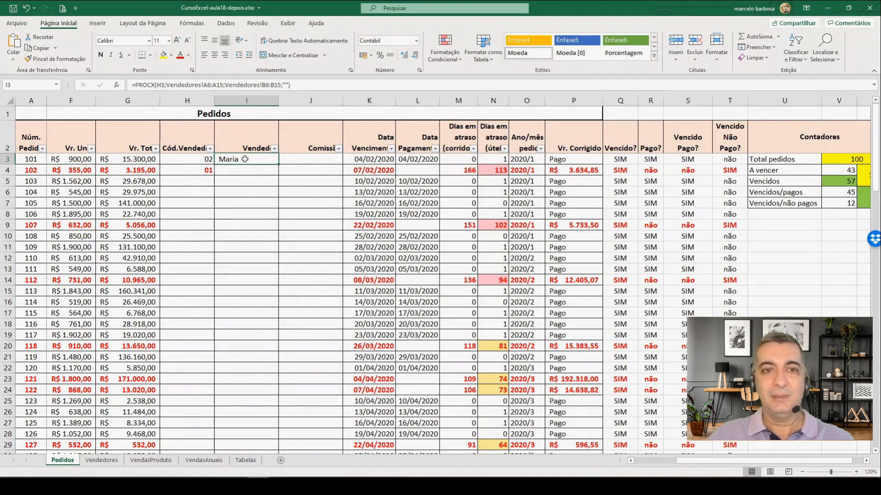
Step: Make the PROCX ranges in I3 absolute as Vendedores!$A$6:$A$15 and Vendedores!$B$6:$B$15, keeping H3 relative
key("F2")
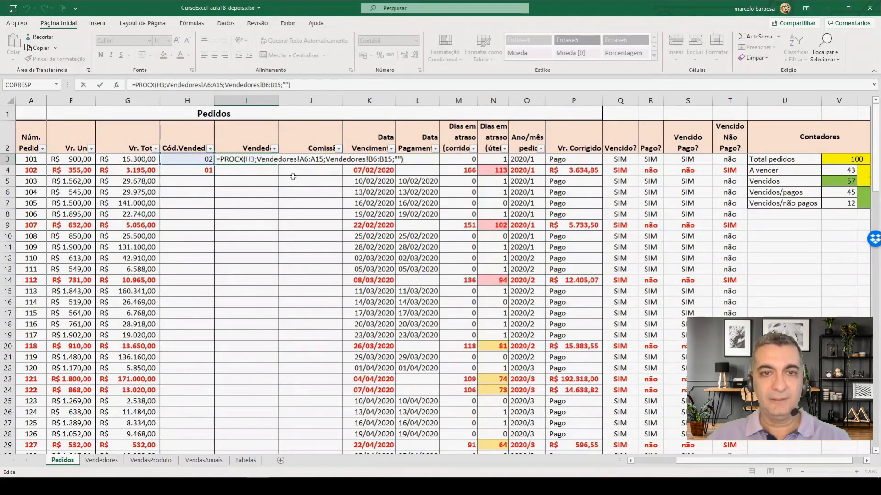
left_click(304, 159)
key("F4")
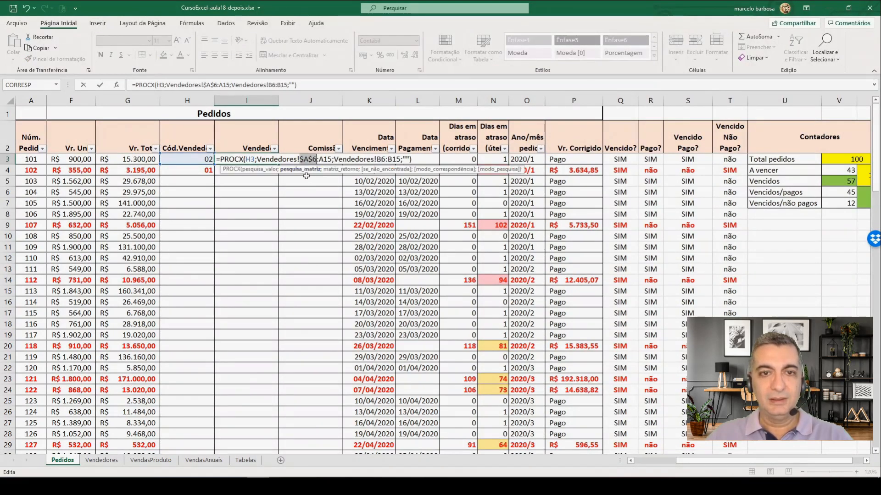
left_click(323, 159)
key("F4")
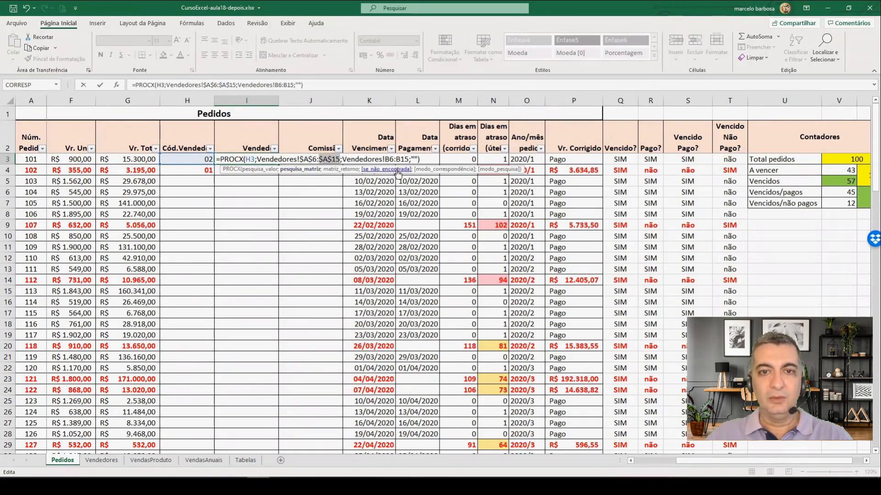
left_click(390, 160)
key("F4")
left_click(410, 159)
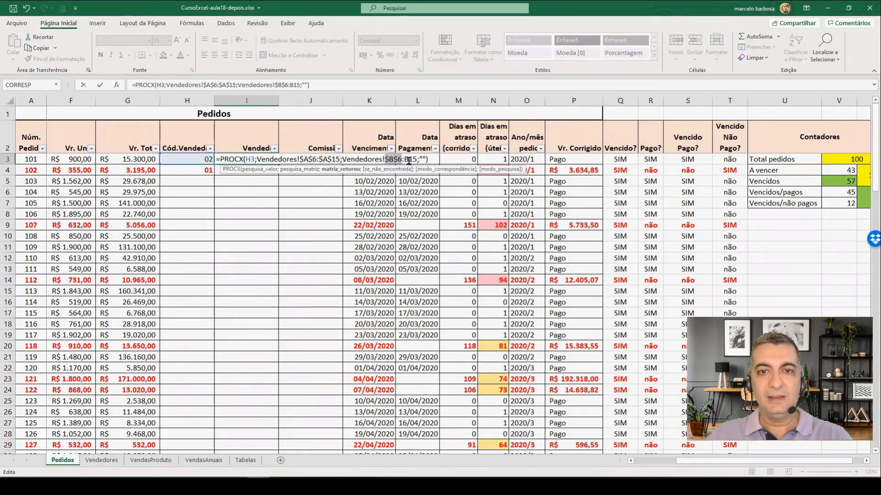
key("F4")
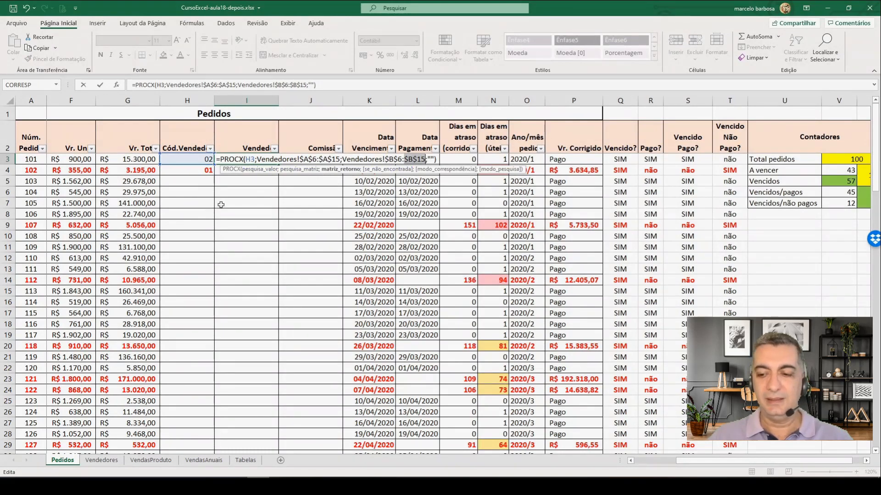
key("Return")
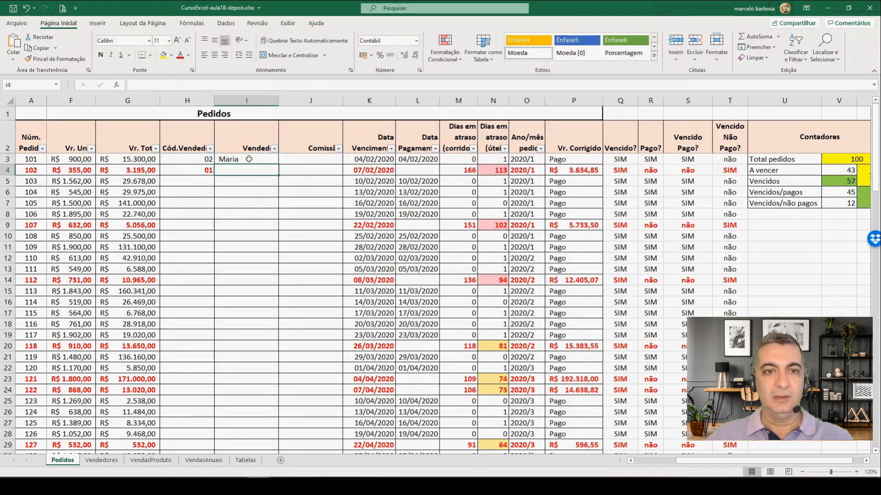
Step: Fill the PROCX formula from I3 down through I102
key("Up")
mouse_move(279, 165)
left_mouse_down()
mouse_move(287, 475)
mouse_move(279, 420)
left_mouse_up()
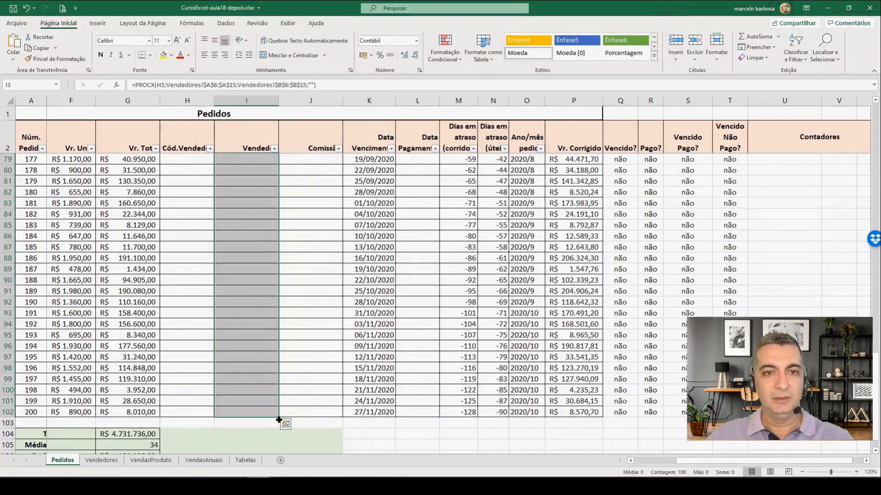
scroll(256, 293, "up", 18)
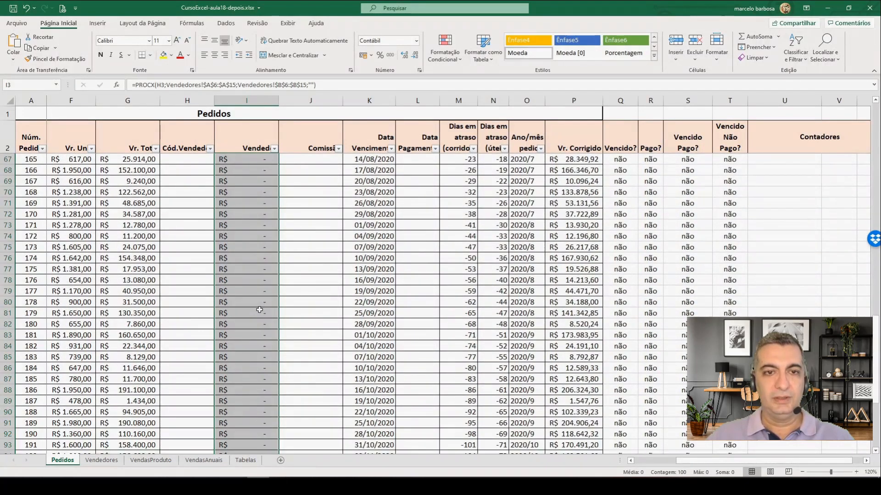
scroll(256, 282, "up", 8)
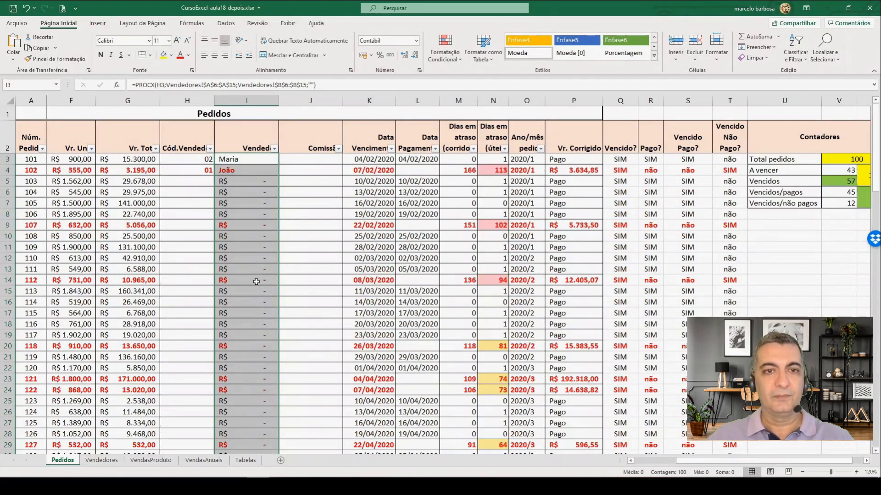
Step: Apply the Geral number format to the salesperson name cells I5:I102
left_click(234, 181)
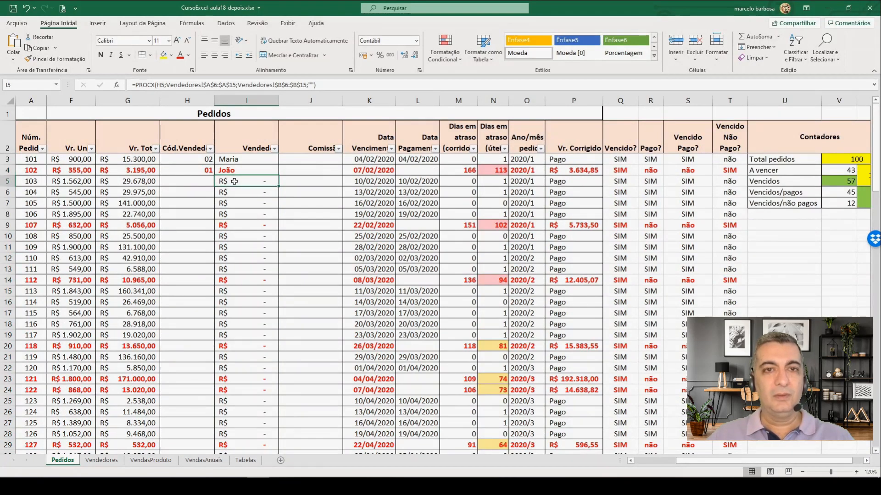
scroll(260, 318, "down", 16)
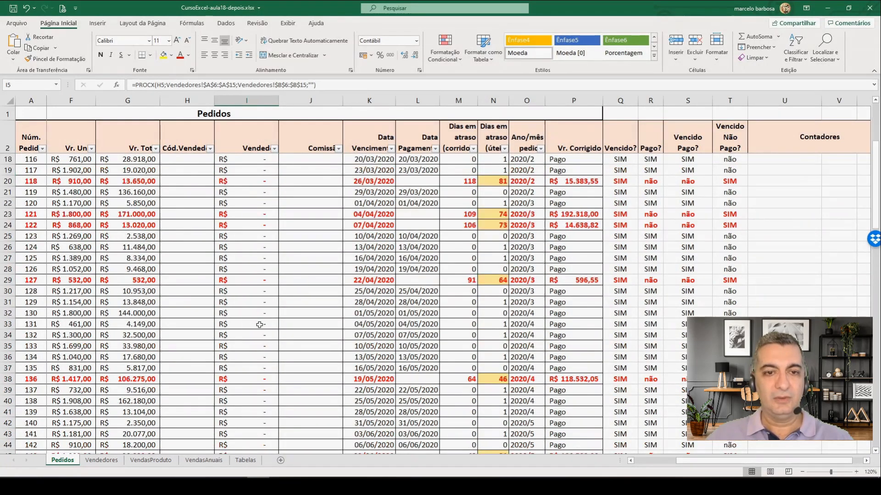
scroll(259, 331, "down", 12)
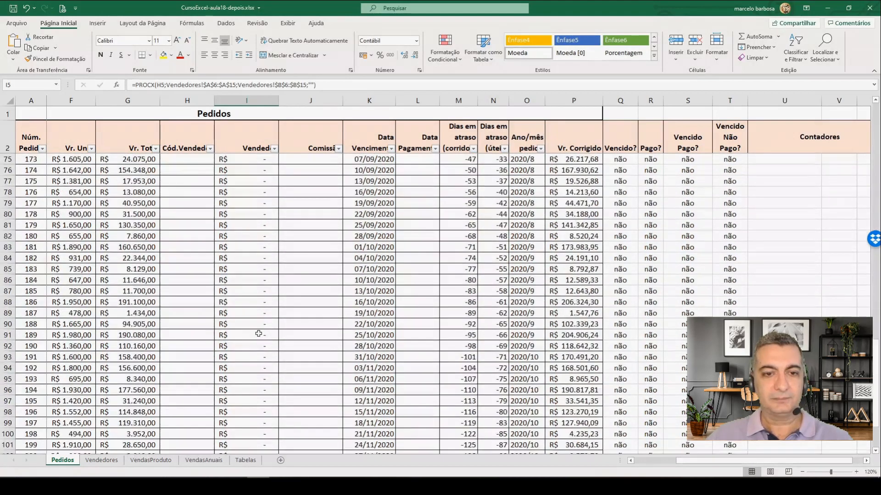
left_click(261, 325, "shift")
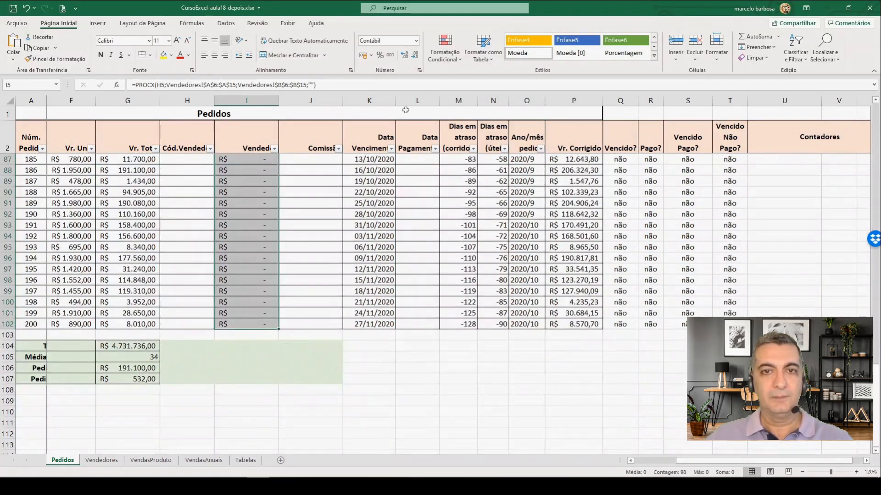
left_click(416, 41)
left_click(402, 57)
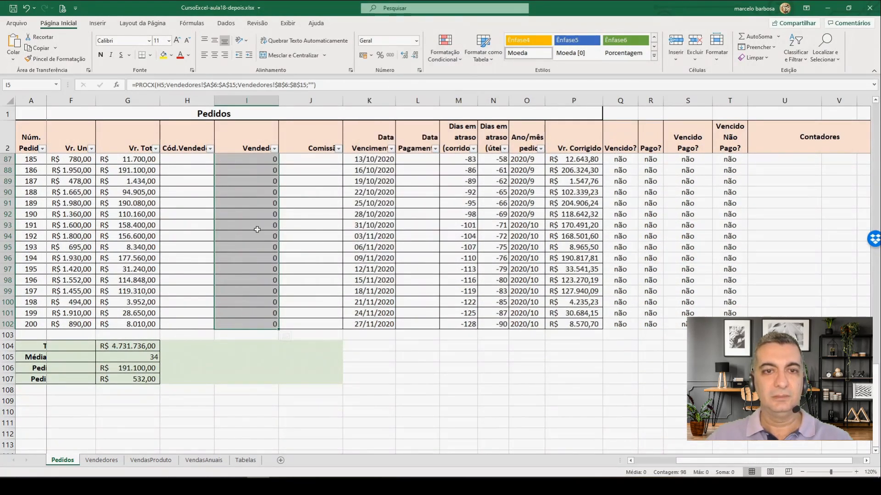
scroll(258, 229, "up", 9)
scroll(258, 230, "up", 19)
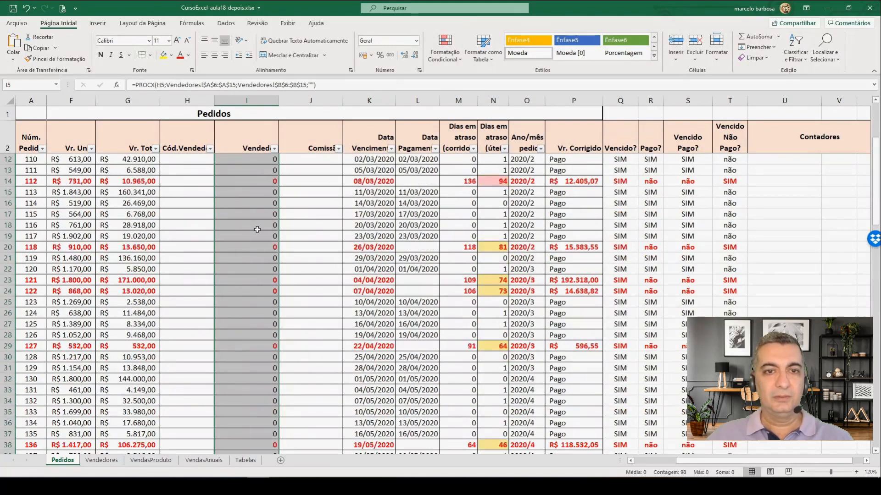
Step: Apply the custom number format # to the salesperson name cells I3:I102 to hide zeros
left_click(261, 163)
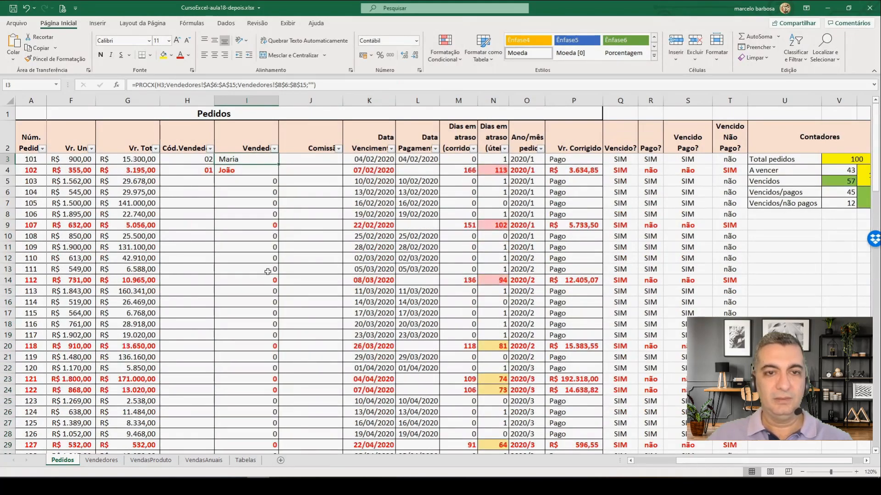
scroll(261, 298, "down", 9)
scroll(261, 317, "down", 14)
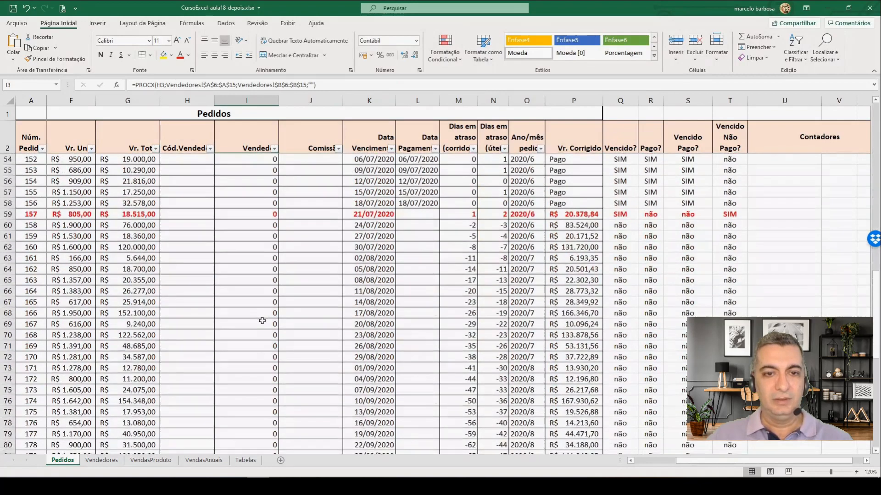
scroll(262, 339, "down", 3)
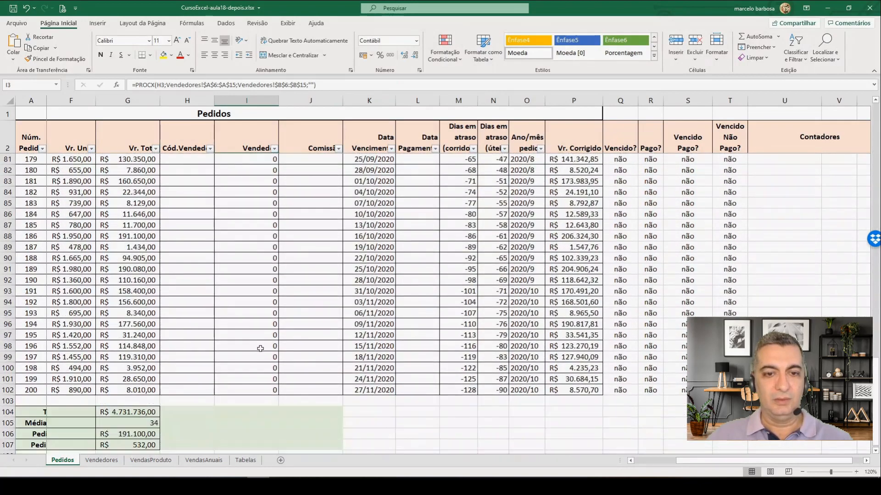
left_click(260, 388, "shift")
key("ctrl+1")
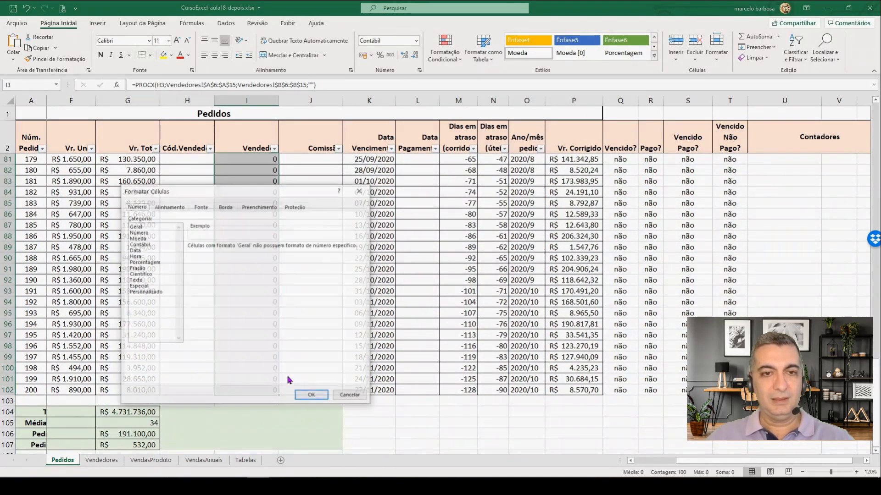
left_click(153, 293)
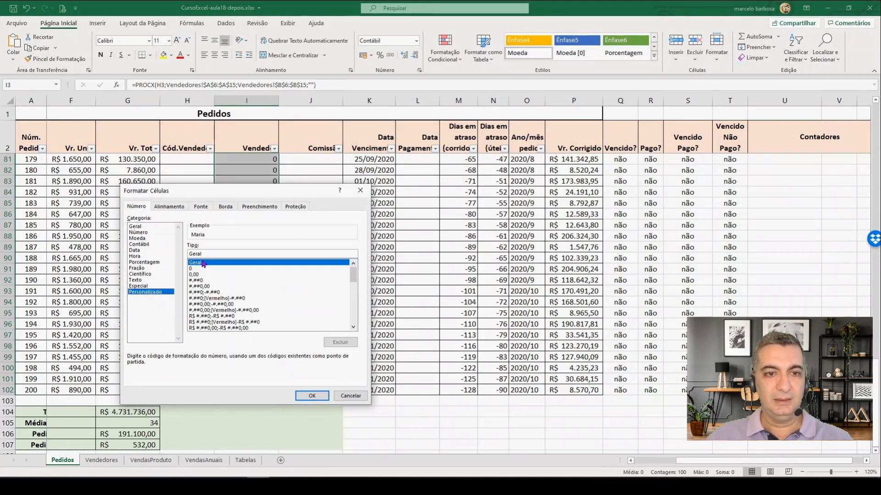
left_click_drag(211, 251, 173, 252)
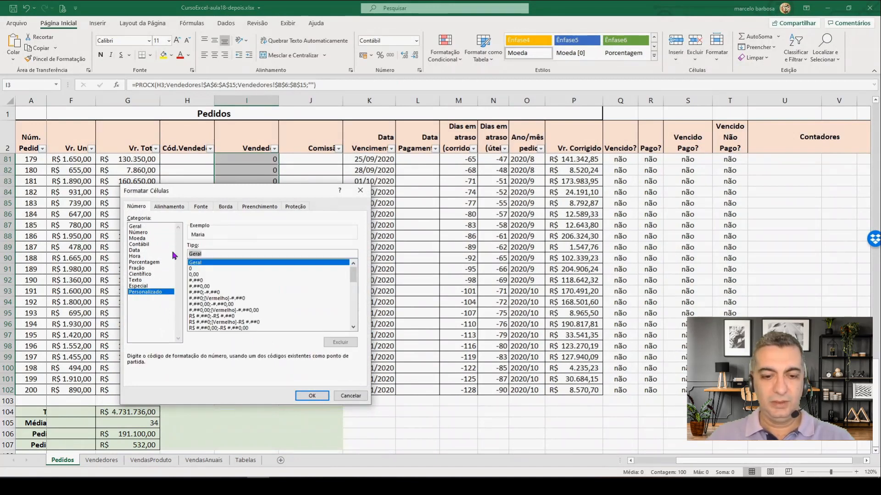
type("#")
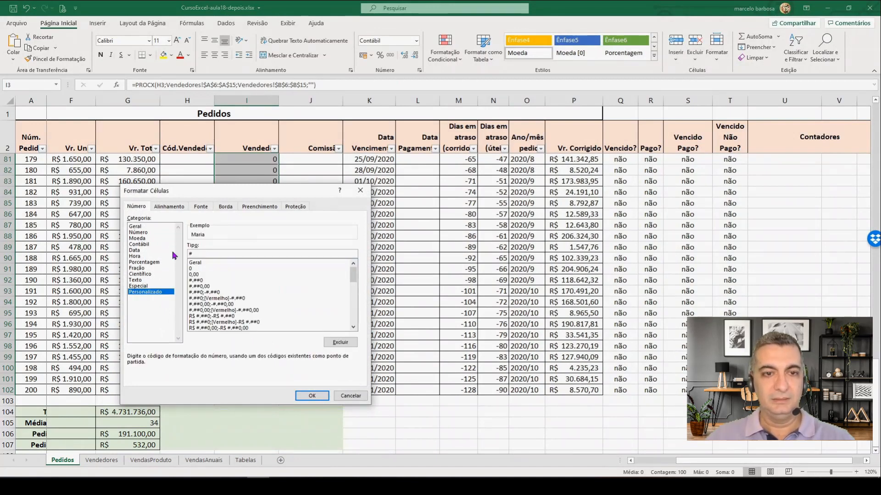
left_click(312, 395)
scroll(236, 206, "up", 20)
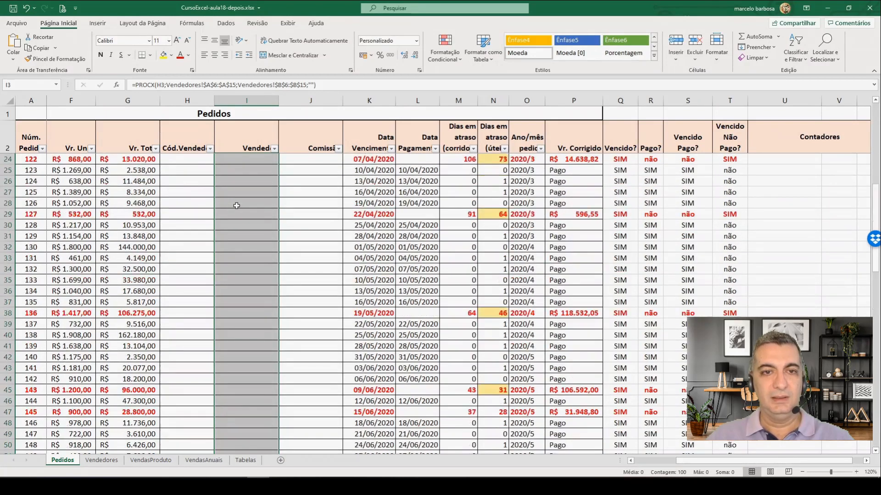
Step: Choose salesperson code 04 in H5 and code 02 in H6 from their validation lists
left_click(190, 181)
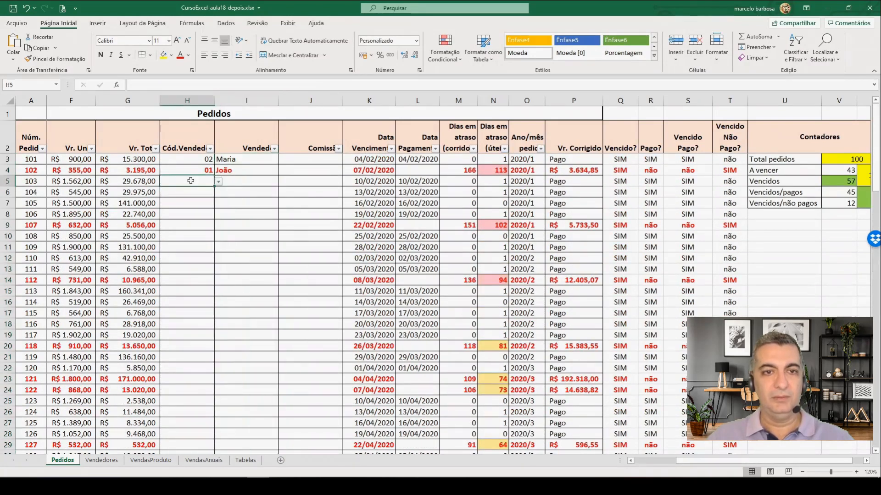
left_click(219, 182)
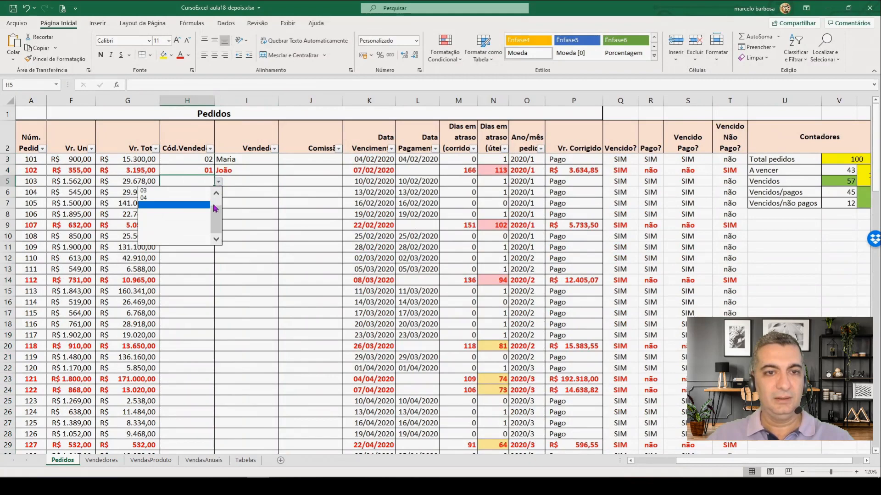
left_click(198, 202)
left_click(204, 193)
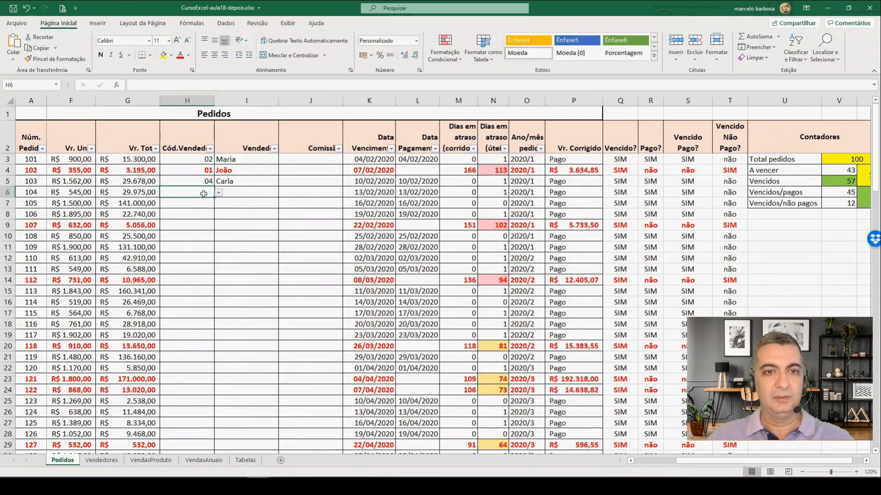
left_click(218, 193)
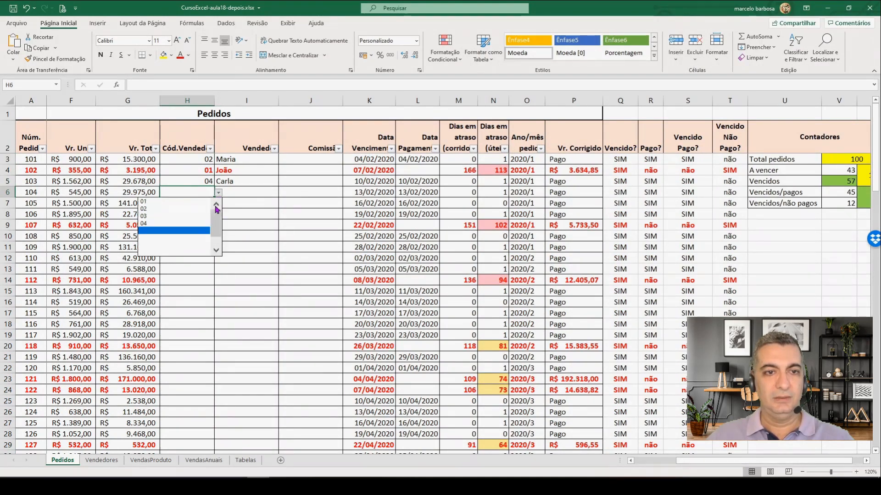
left_click(183, 210)
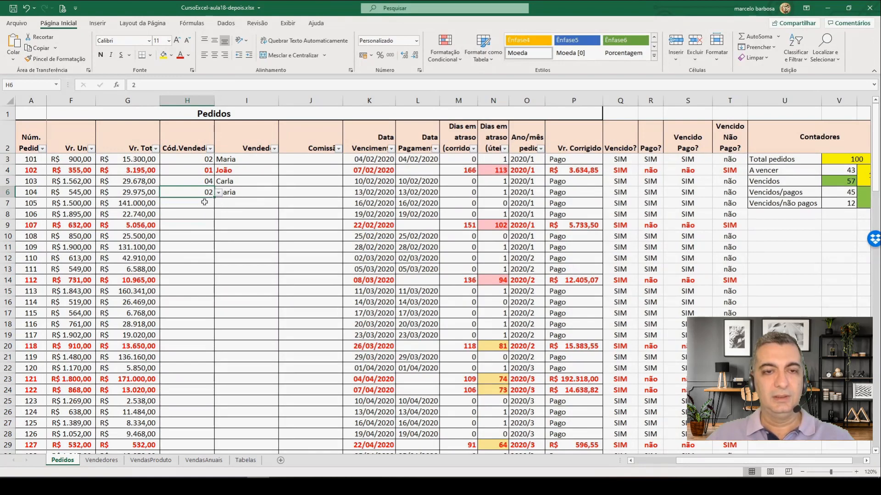
left_click(204, 202)
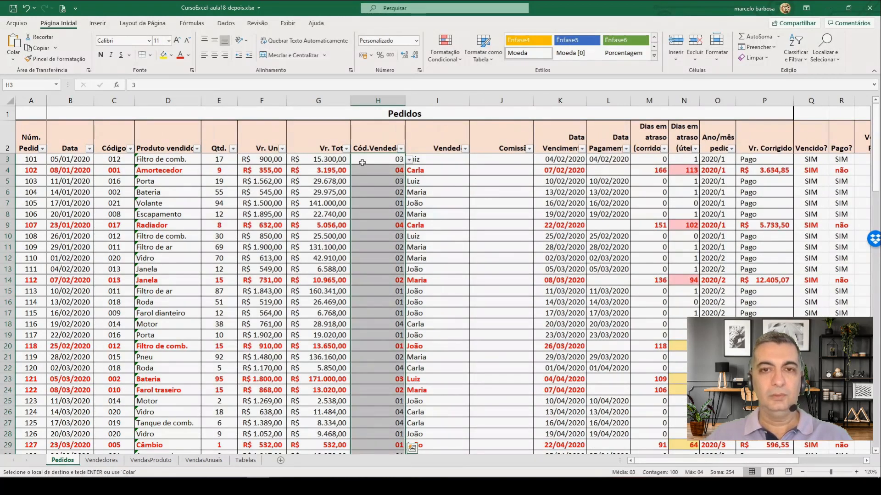
Step: Center the salesperson codes in H3:H102 horizontally
left_click(215, 55)
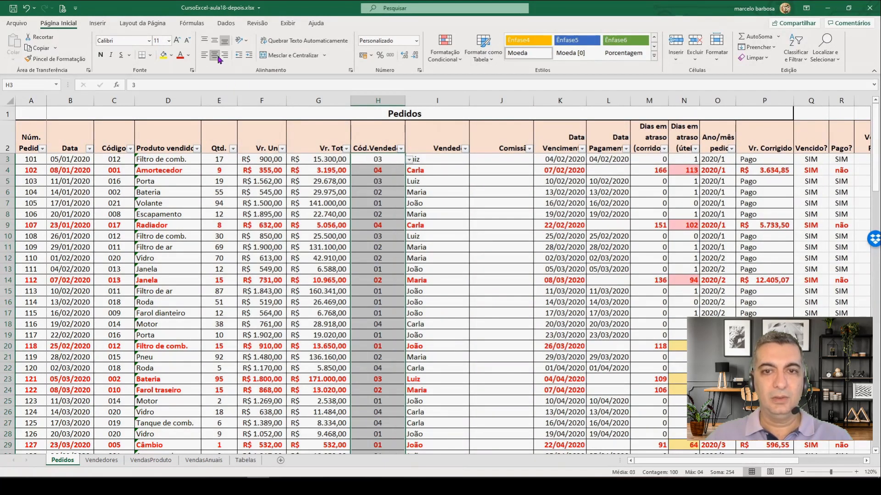
left_click(433, 165)
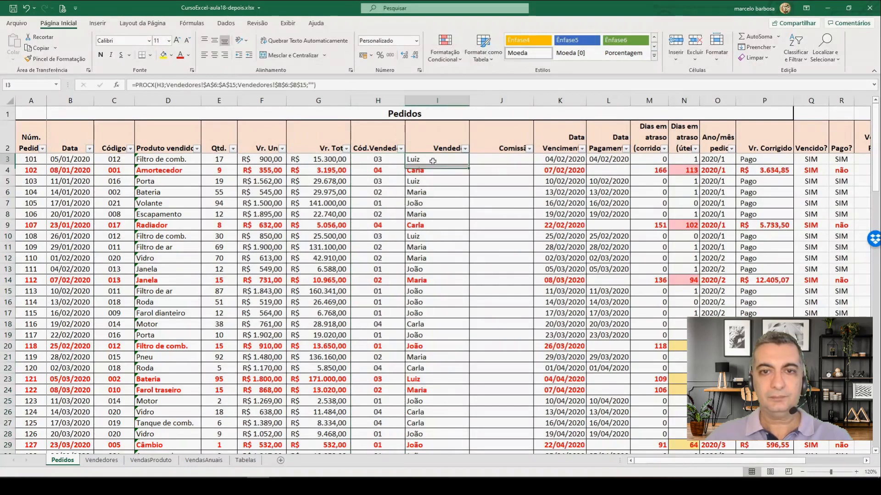
Step: Review the salesperson codes and looked-up names down all order rows of Pedidos through row 102
scroll(432, 212, "down", 4)
scroll(428, 230, "down", 4)
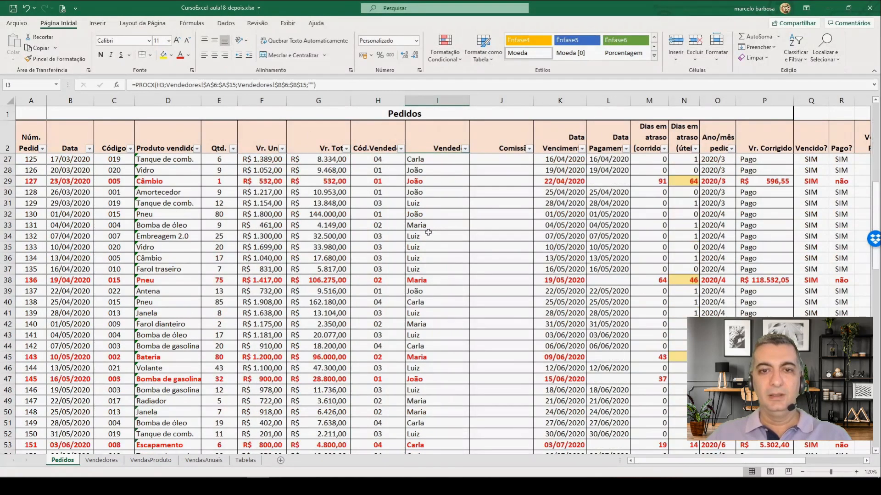
scroll(384, 241, "down", 4)
scroll(386, 247, "down", 11)
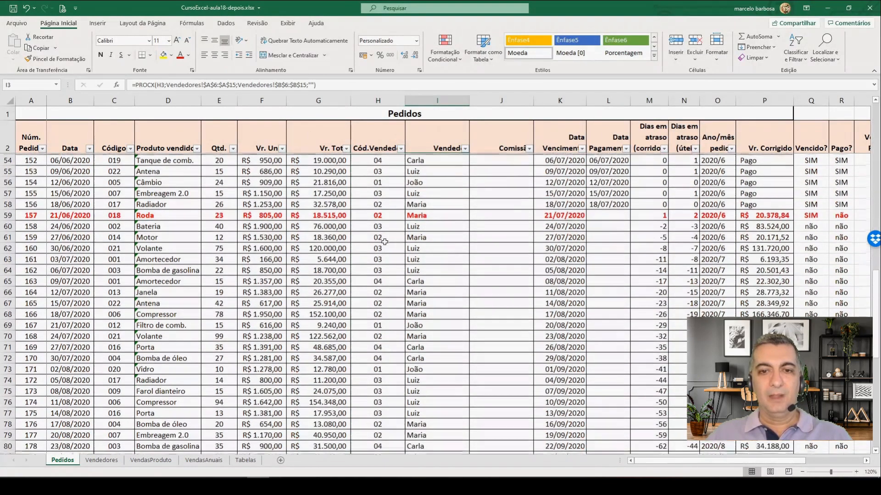
scroll(389, 262, "down", 4)
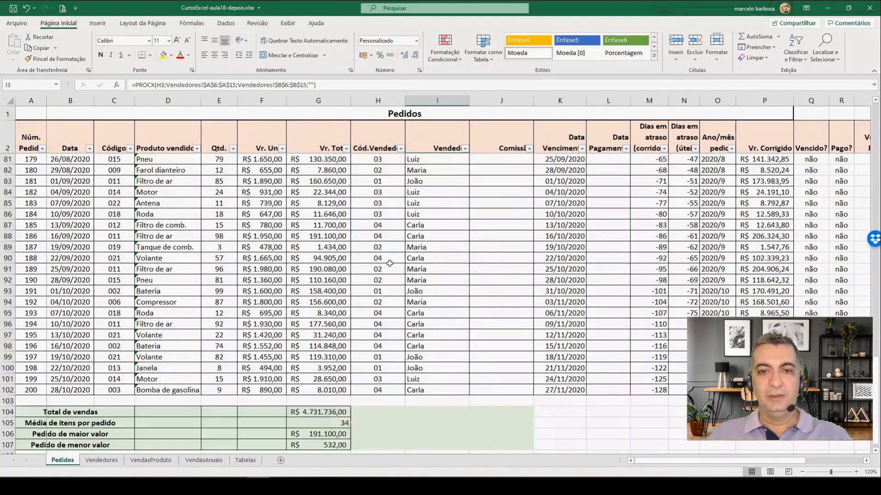
scroll(399, 261, "up", 7)
scroll(408, 260, "up", 20)
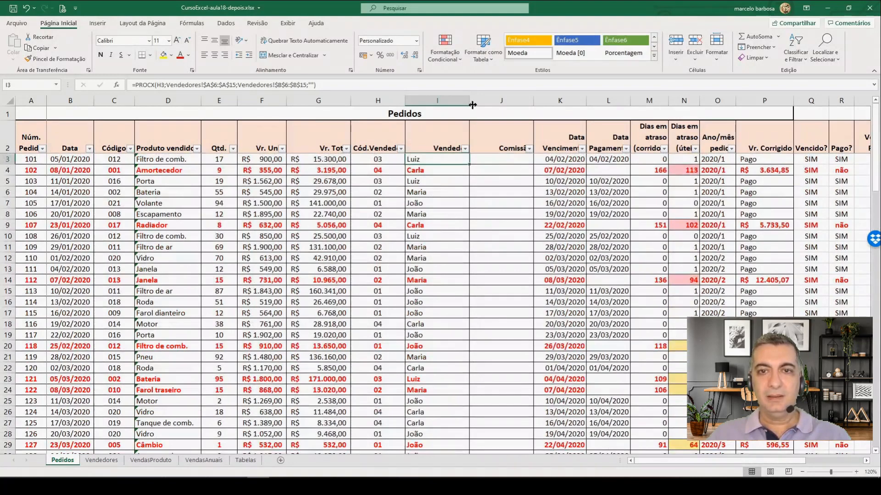
Step: Narrow the salesperson name column I in Pedidos and check the salespeople's commission rates in Vendedores
left_click_drag(473, 105, 453, 105)
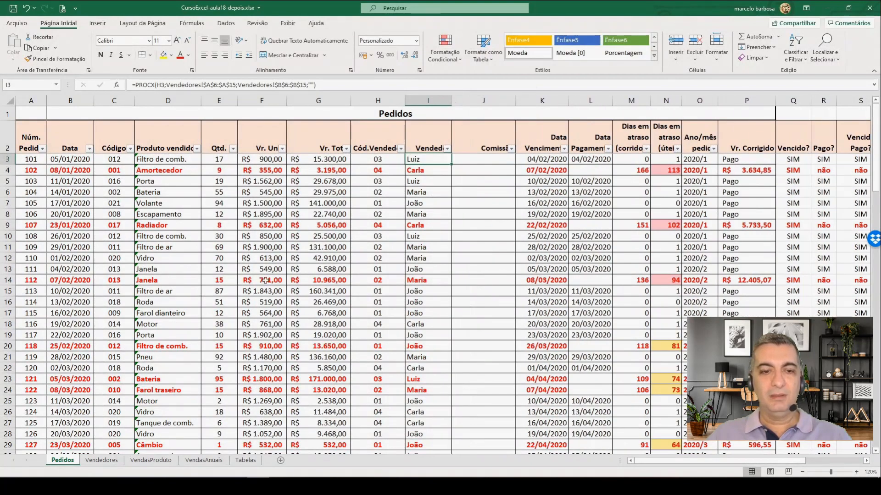
left_click(105, 461)
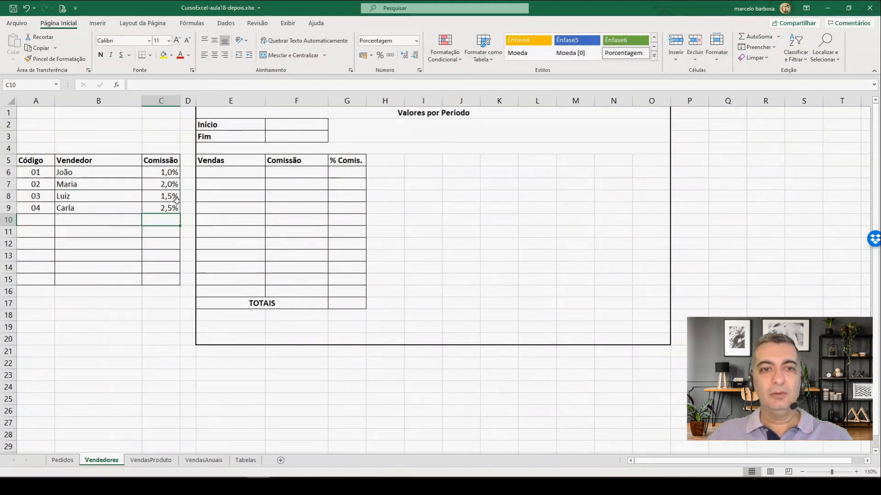
left_click(63, 460)
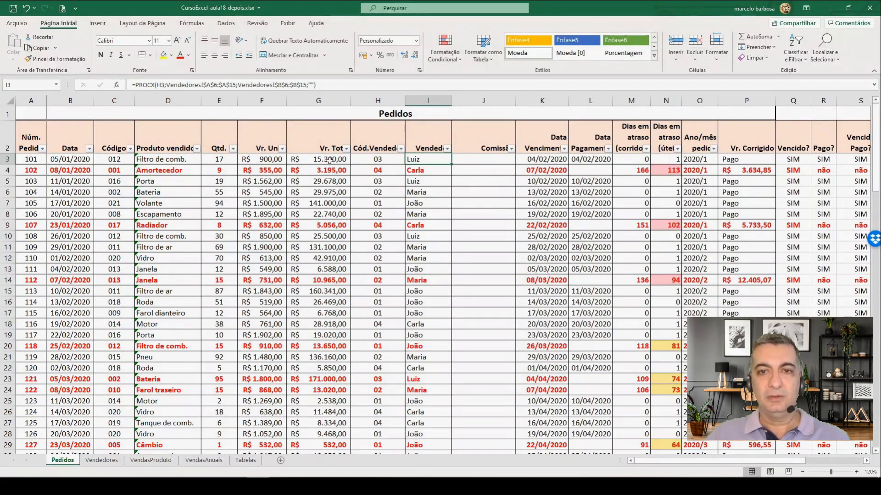
Step: Enter =PROCX(H3;Vendedores!A6:A15;Vendedores!C6:C15) in J3 of Pedidos to look up the salesperson's commission rate
left_click(471, 161)
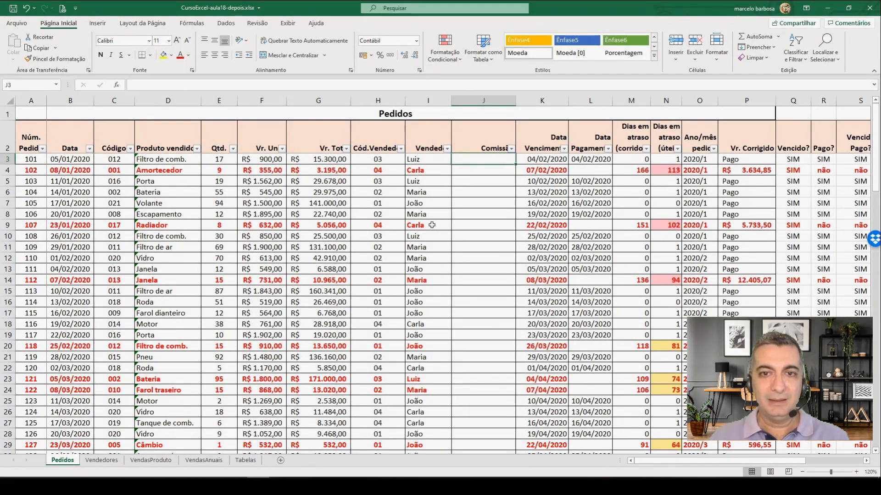
type("=")
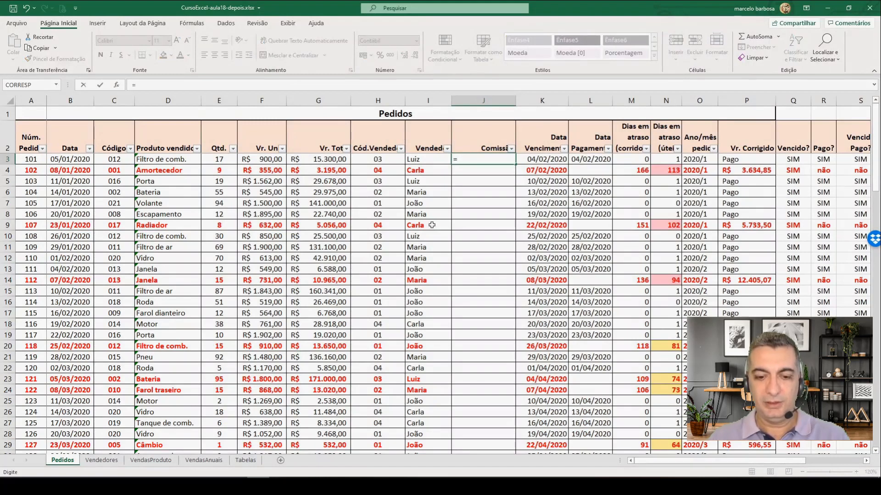
type("procx(")
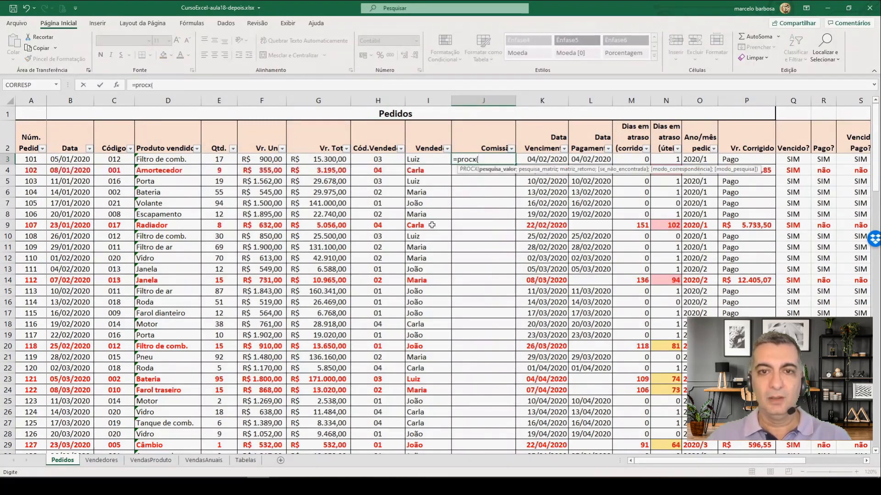
left_click(377, 158)
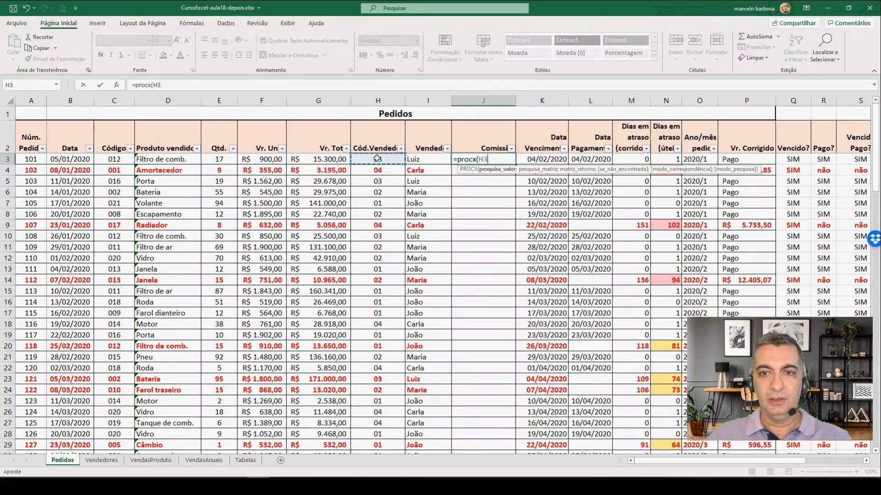
type(";Vendedores!")
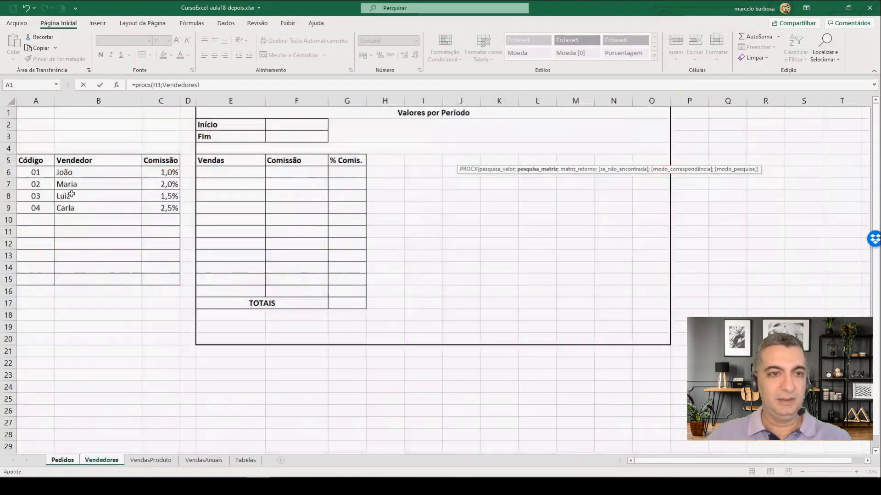
left_click_drag(36, 173, 37, 277)
type(";")
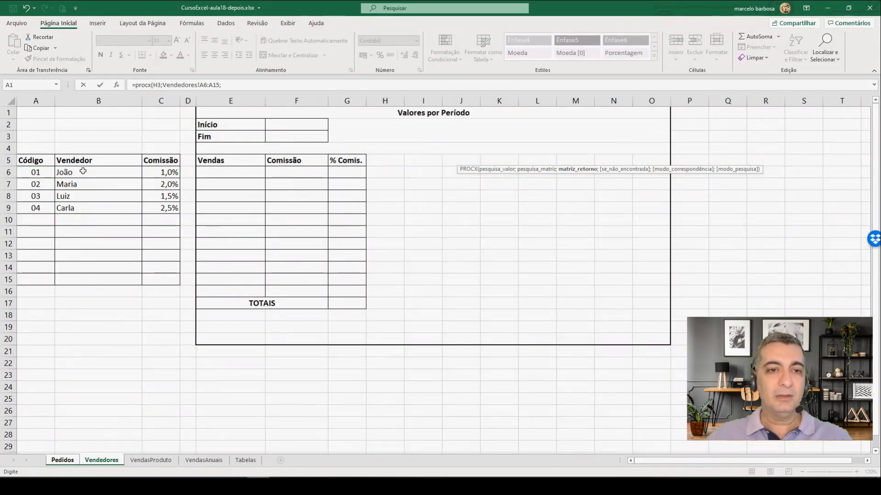
left_click_drag(161, 171, 163, 282)
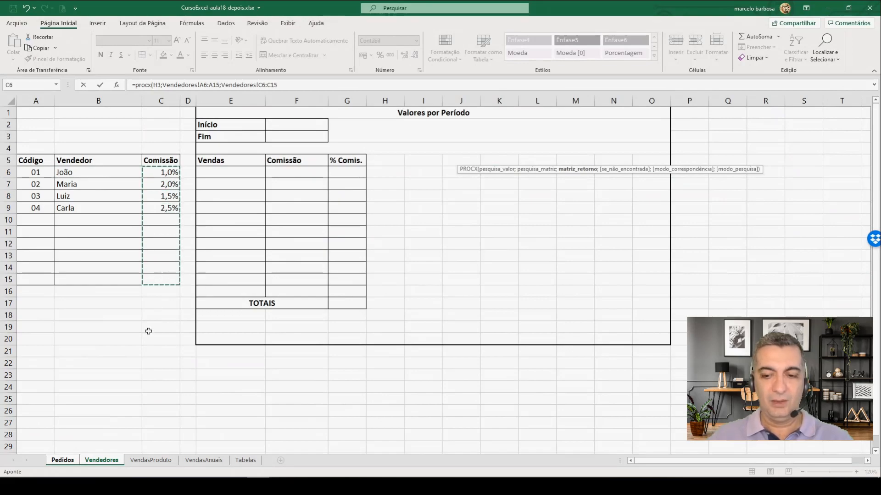
type(")")
key("Return")
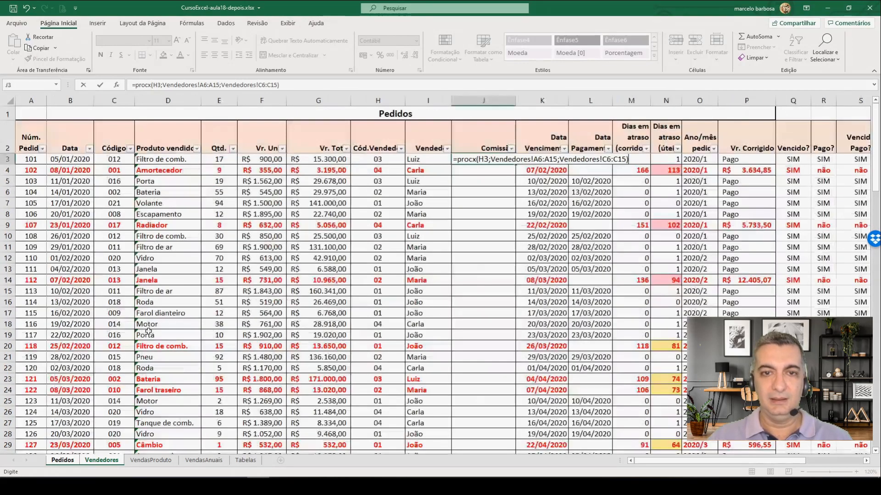
Step: Format J3 as a percentage with one decimal place and compare it with the commission rates in Vendedores
left_click(477, 157)
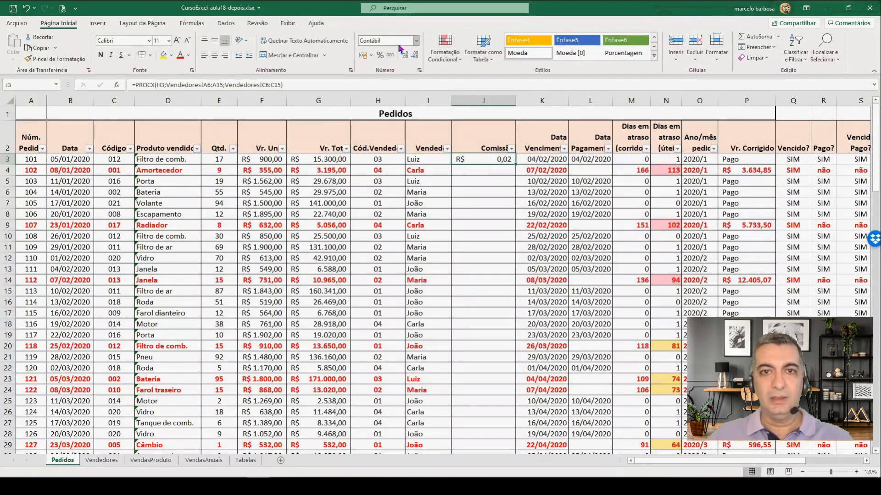
left_click(381, 56)
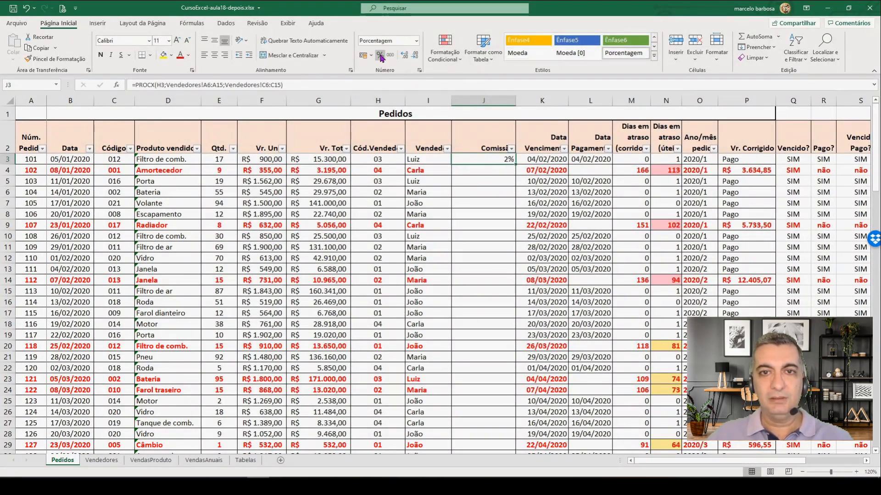
left_click(405, 57)
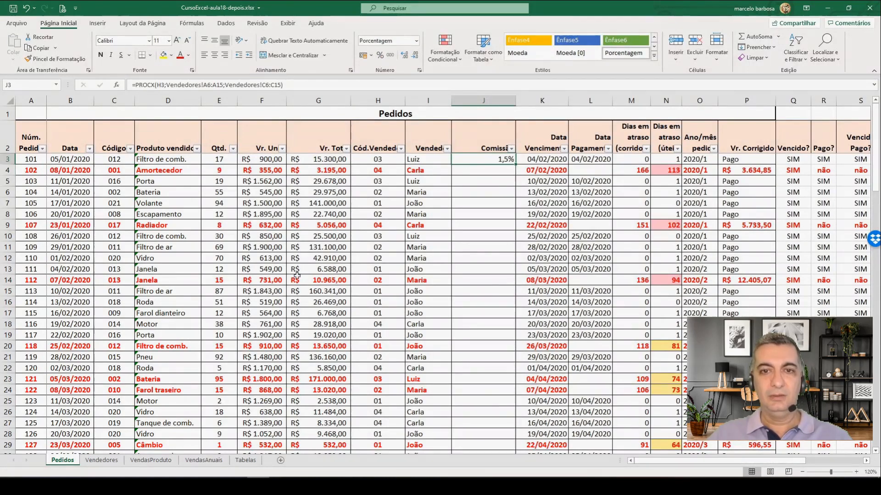
left_click(100, 461)
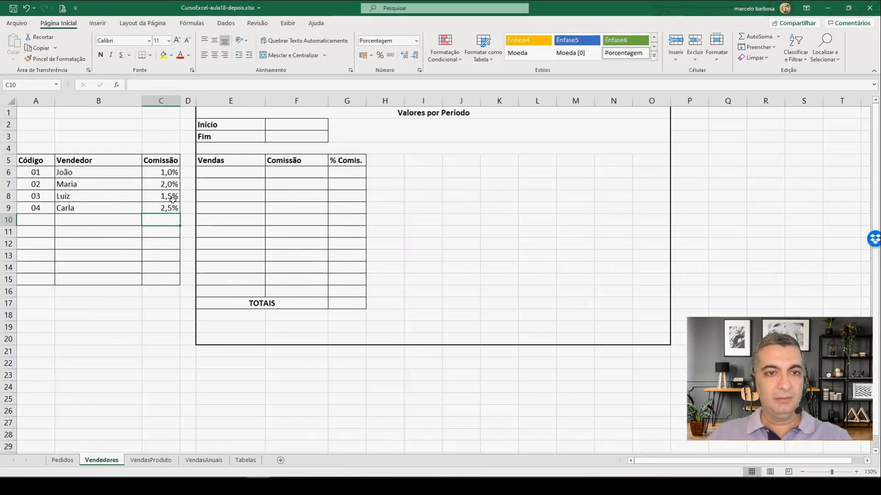
left_click(67, 464)
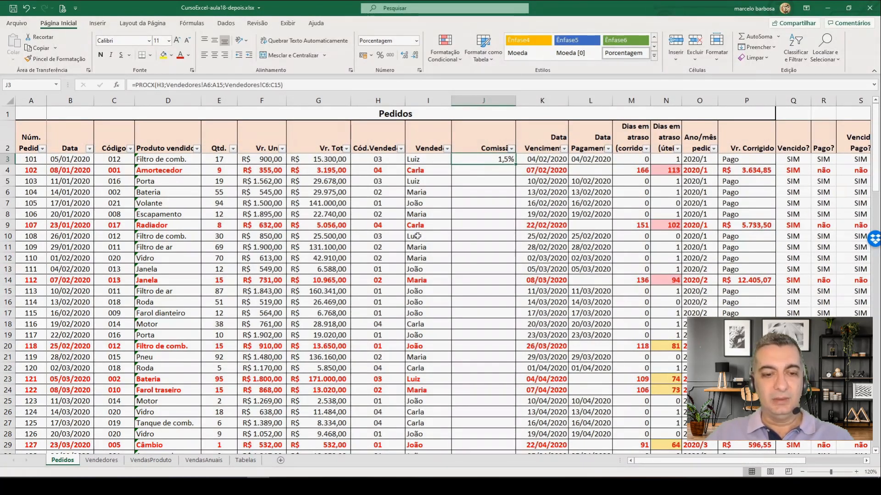
Step: Multiply the PROCX result in J3 by the order total G3 and apply the accounting number format
key("F2")
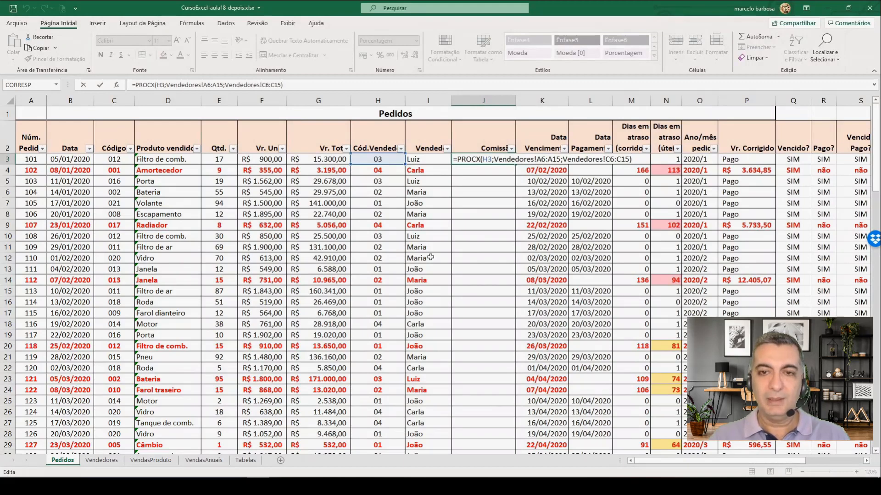
type("*")
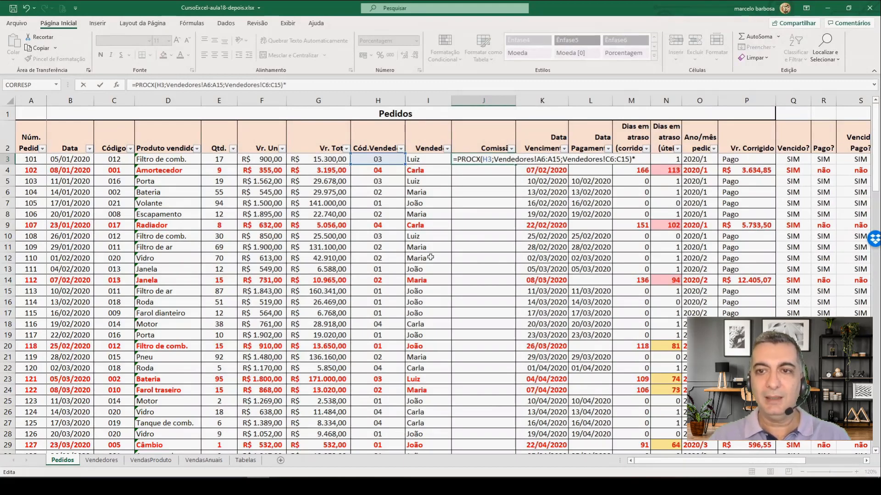
left_click(329, 159)
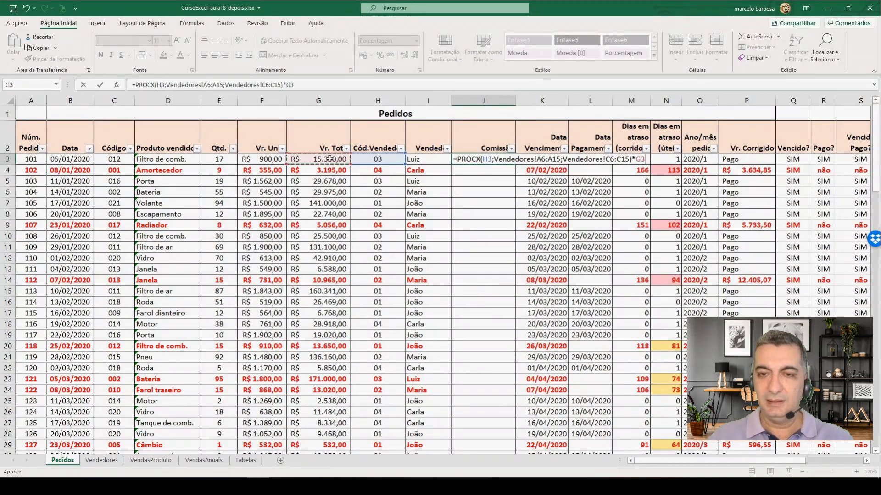
key("Return")
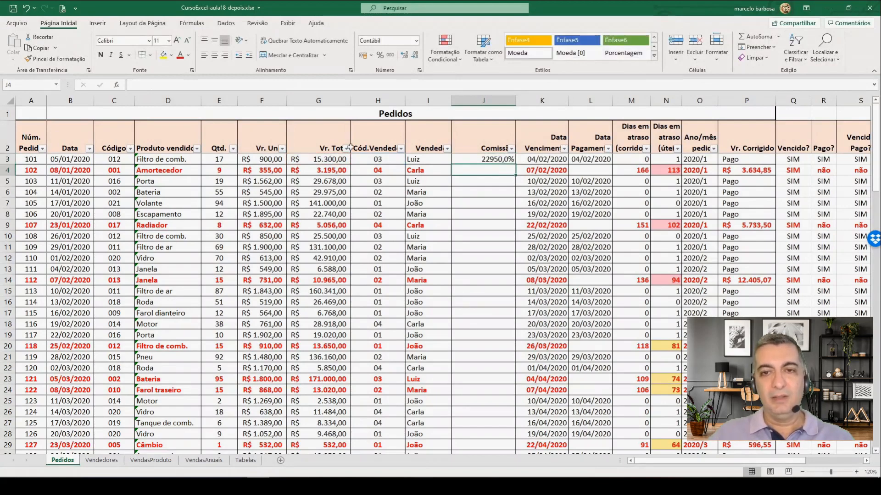
left_click(490, 161)
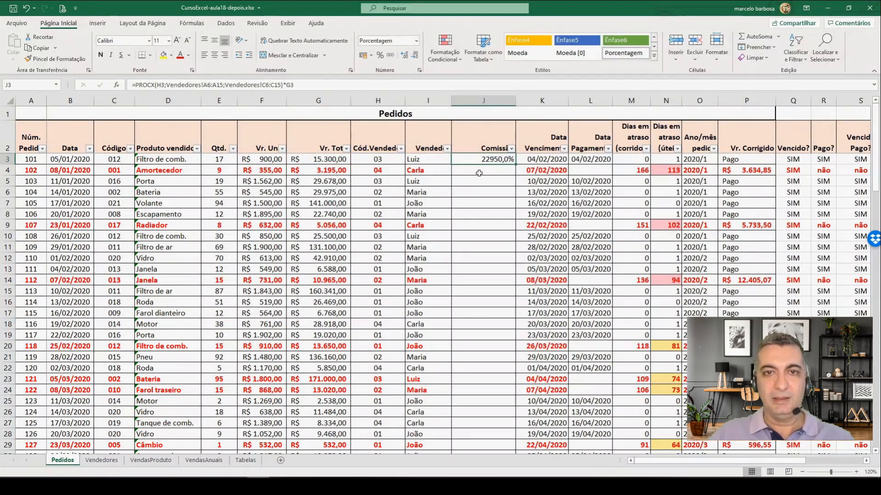
left_click(365, 60)
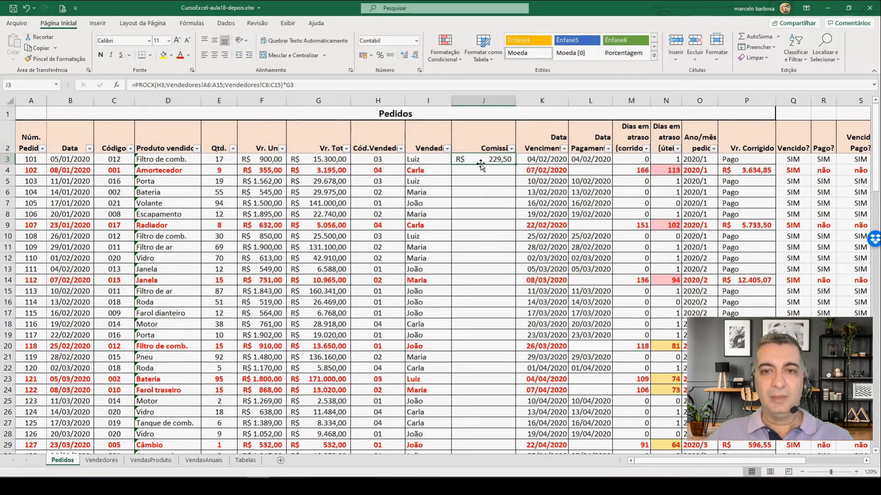
Step: Make the Vendedores lookup ranges in the J3 formula absolute as $A$6:$A$15 and $C$6:$C$15
key("F2")
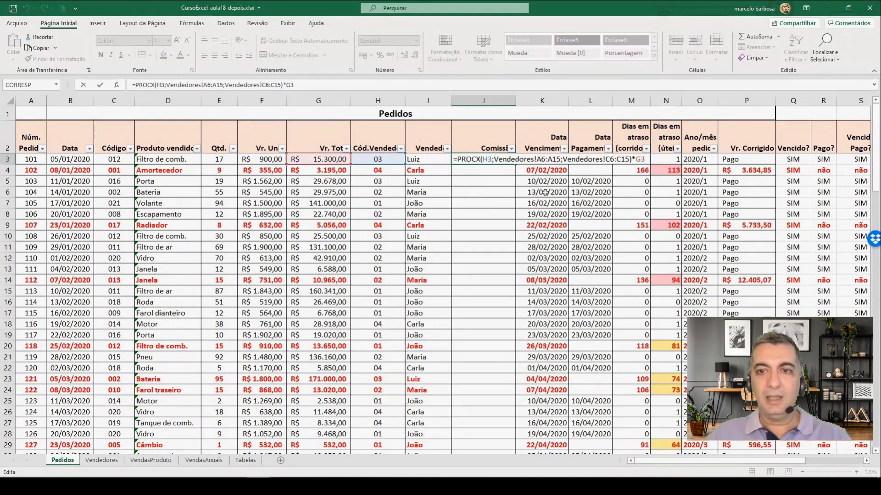
left_click(625, 159)
key("F4")
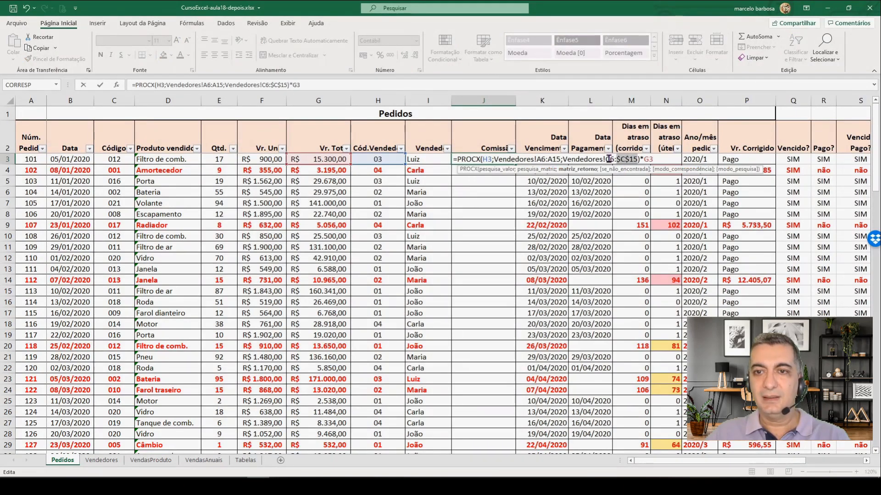
left_click(609, 160)
key("F4")
left_click(557, 159)
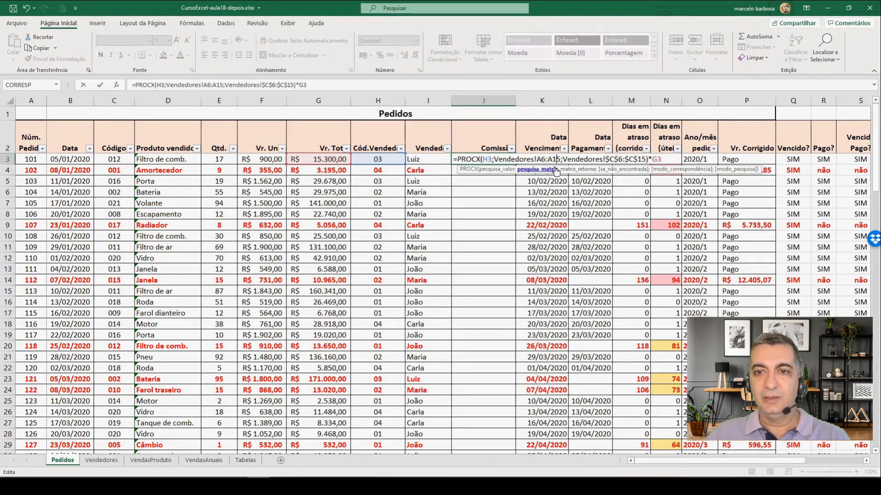
key("F4")
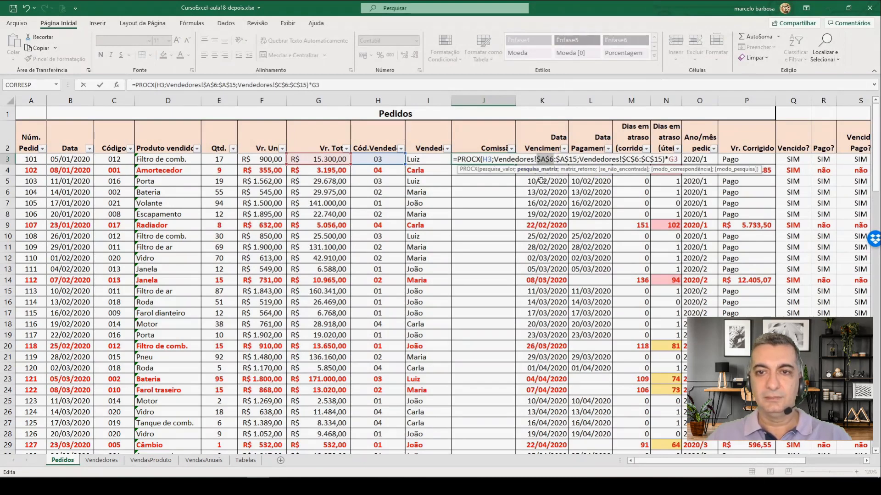
key("Return")
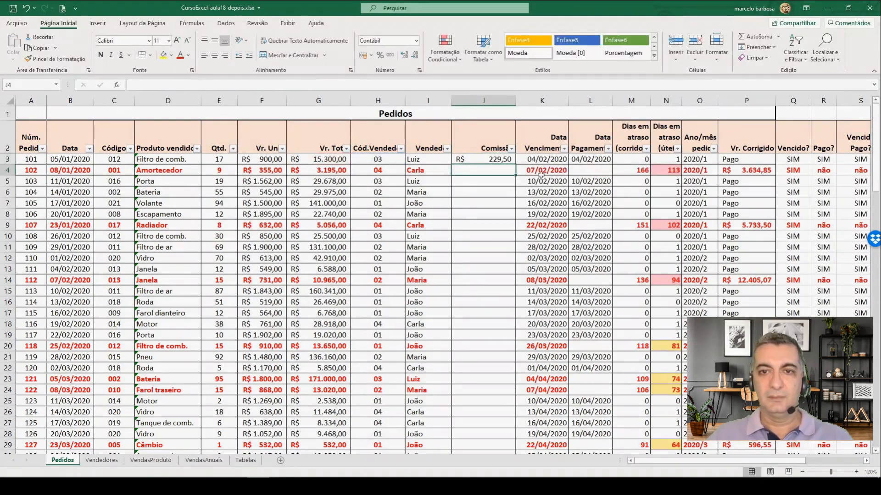
Step: Fill the commission formula from J3 down through J102
left_click(500, 158)
left_click_drag(515, 165, 508, 422)
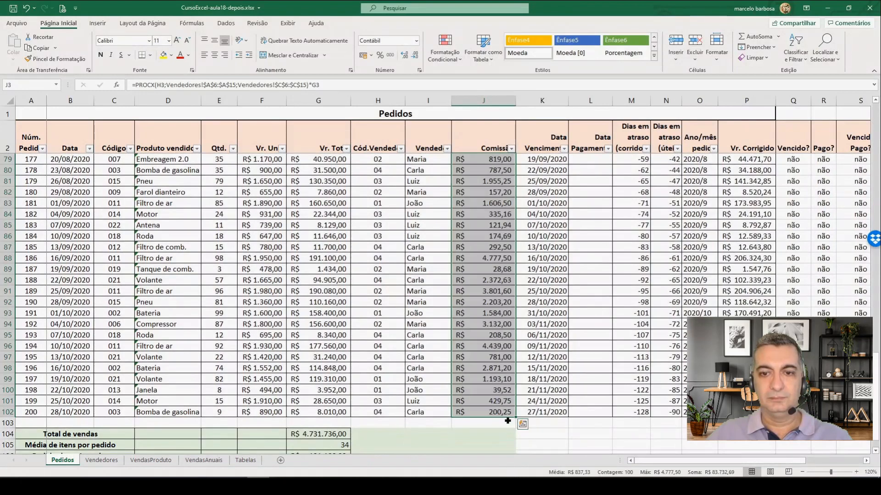
left_click(489, 405)
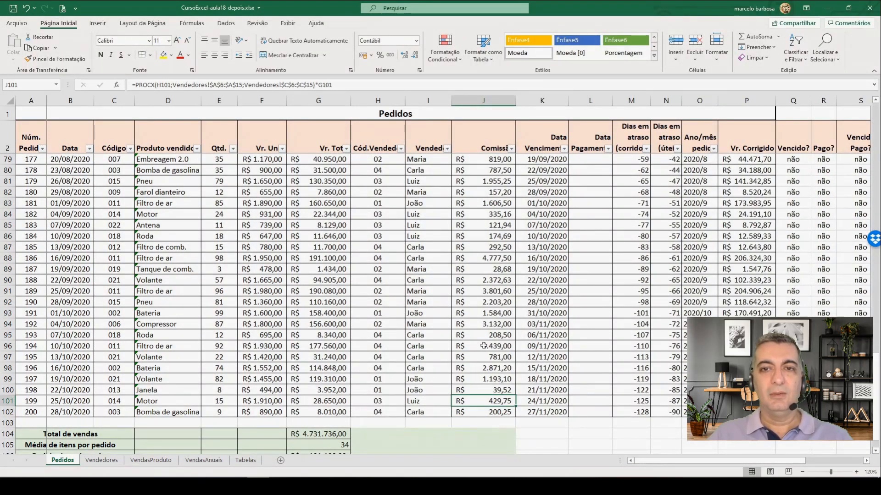
Step: Check the order commissions in Pedidos against the salesperson, order total and Vendedores rates, using row 5 as an example
scroll(479, 331, "up", 20)
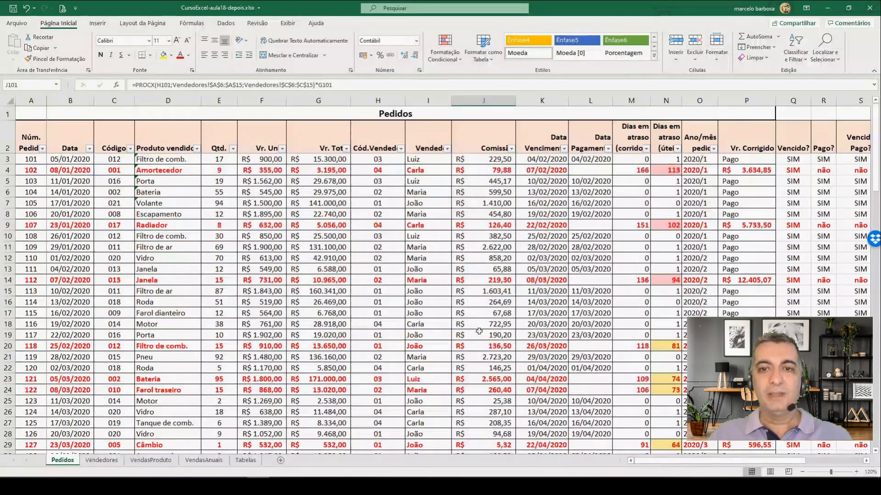
left_click(482, 181)
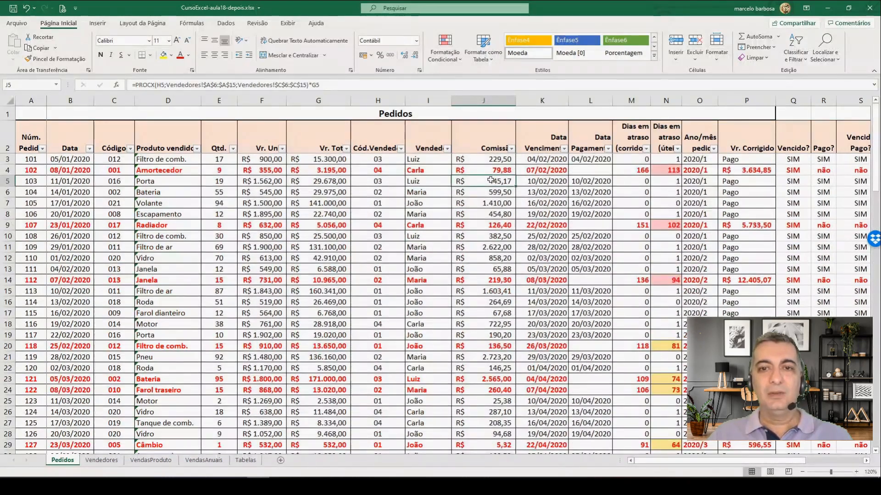
left_click(425, 181)
left_click(333, 182)
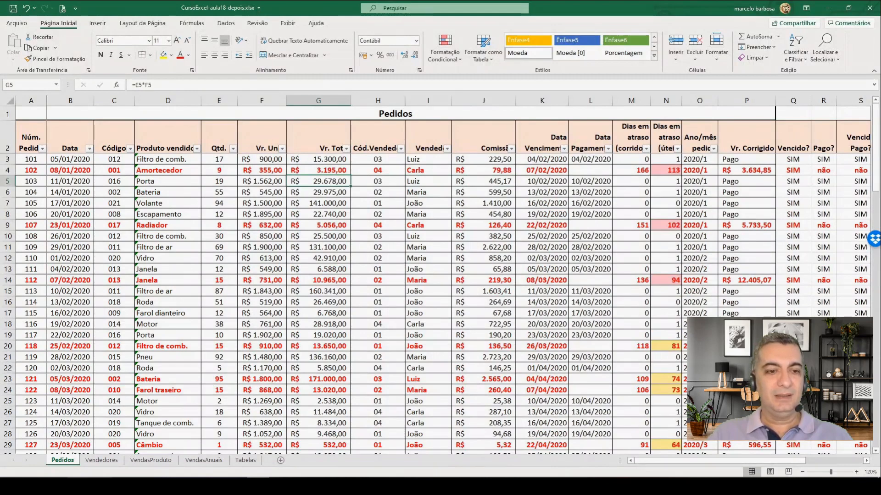
left_click(99, 460)
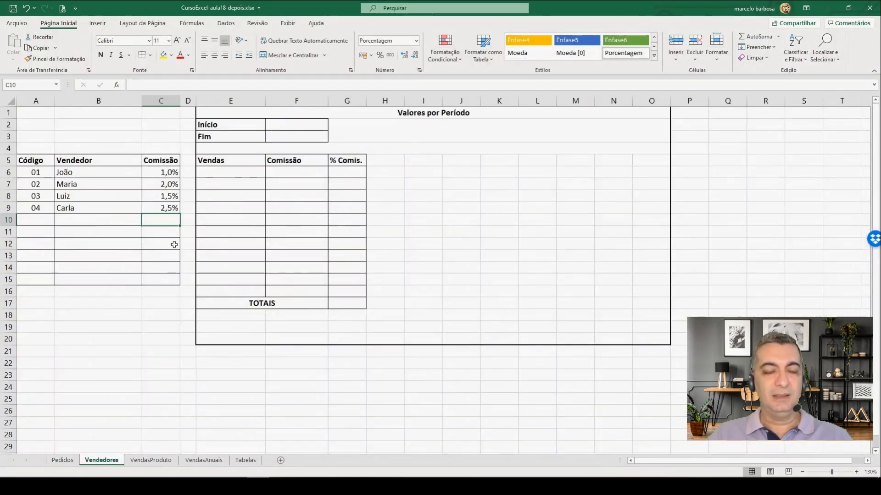
left_click(62, 460)
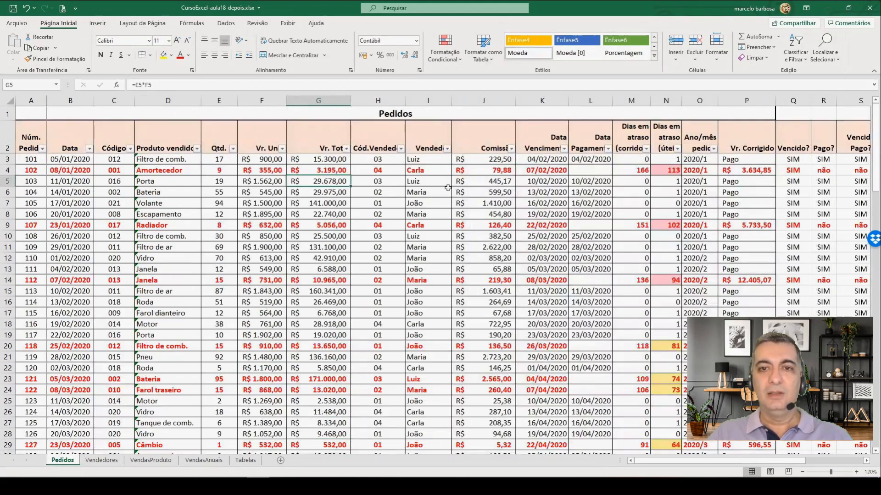
scroll(495, 321, "down", 9)
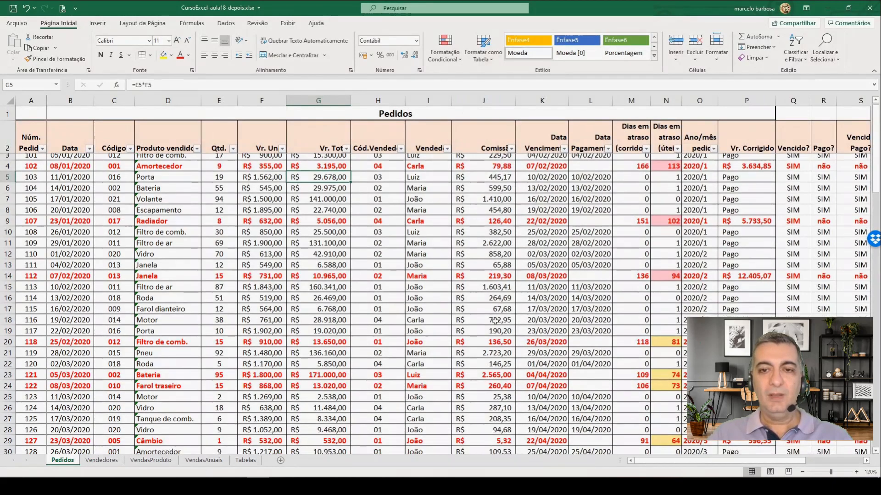
Step: Total the commission column of Pedidos in J104 with an AutoSum over J3:J103
scroll(491, 329, "down", 11)
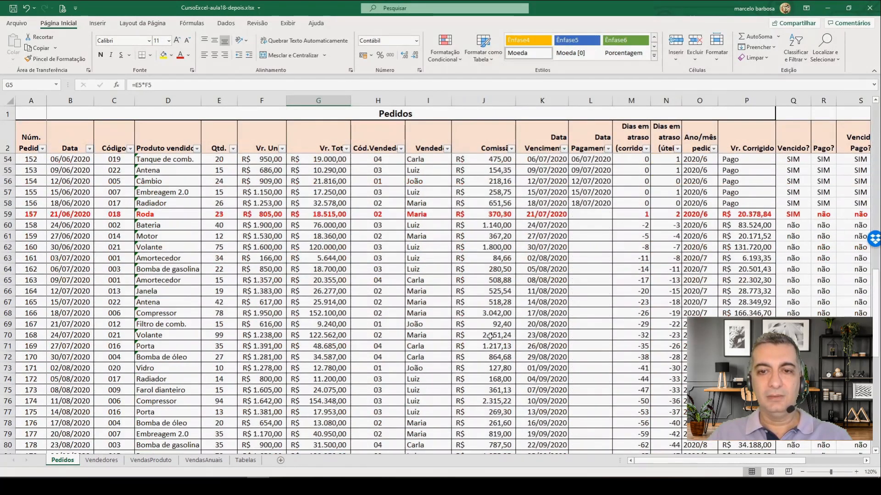
scroll(490, 336, "down", 8)
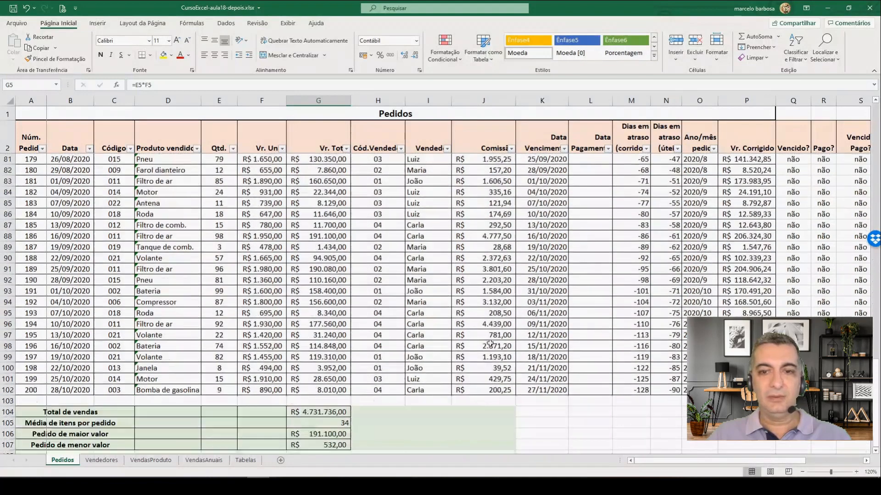
left_click(489, 348)
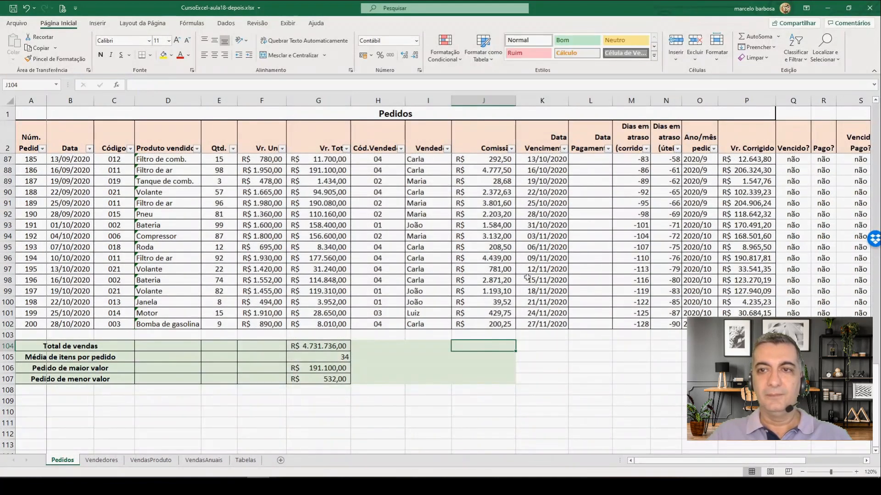
left_click(752, 37)
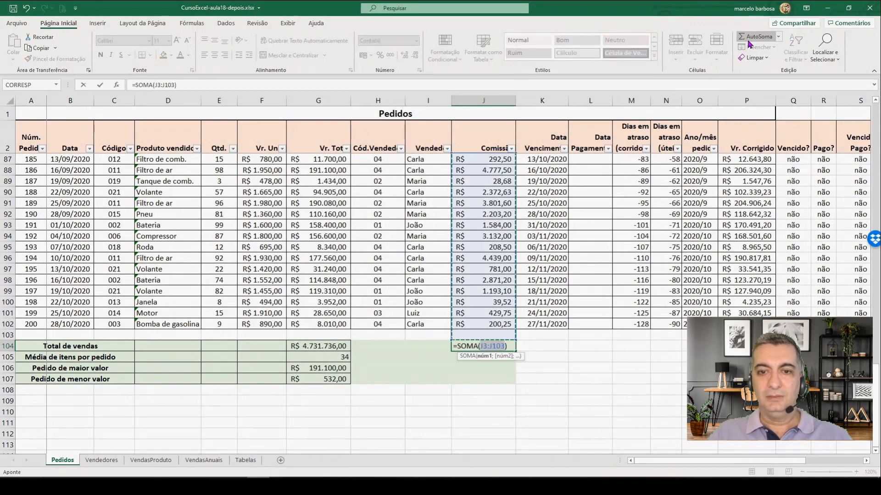
key("Return")
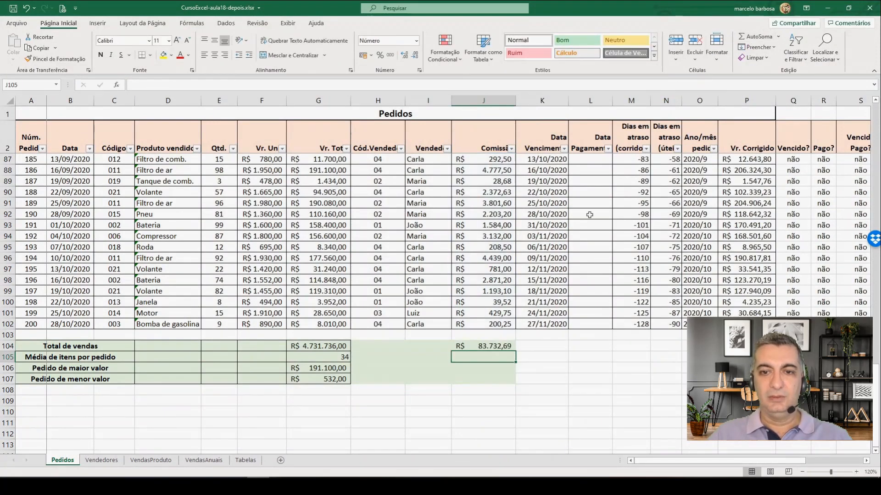
left_click(482, 348)
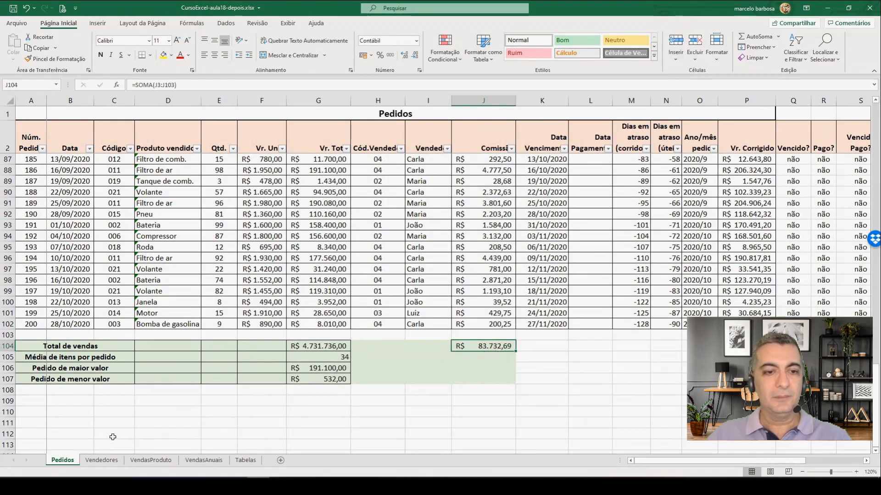
Step: Examine the Valores por Período table in Vendedores, including the Início and Fim date cells and the Vendas and Comissão columns
left_click(105, 463)
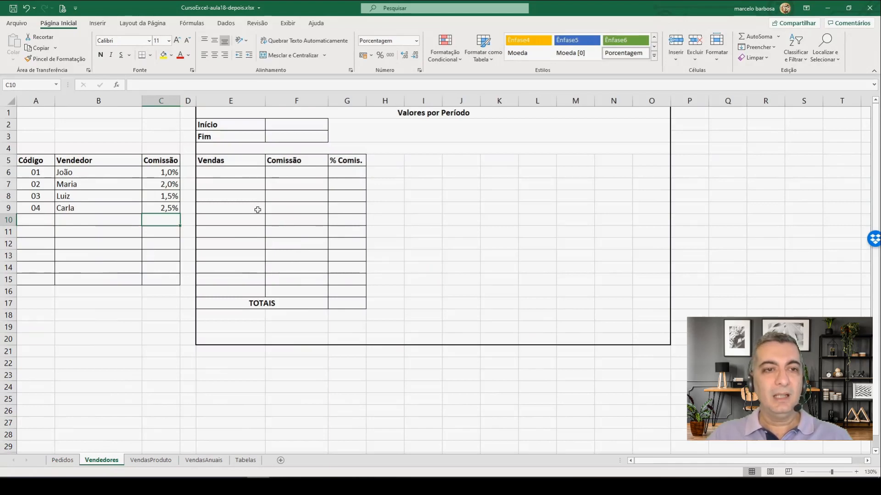
left_click(228, 174)
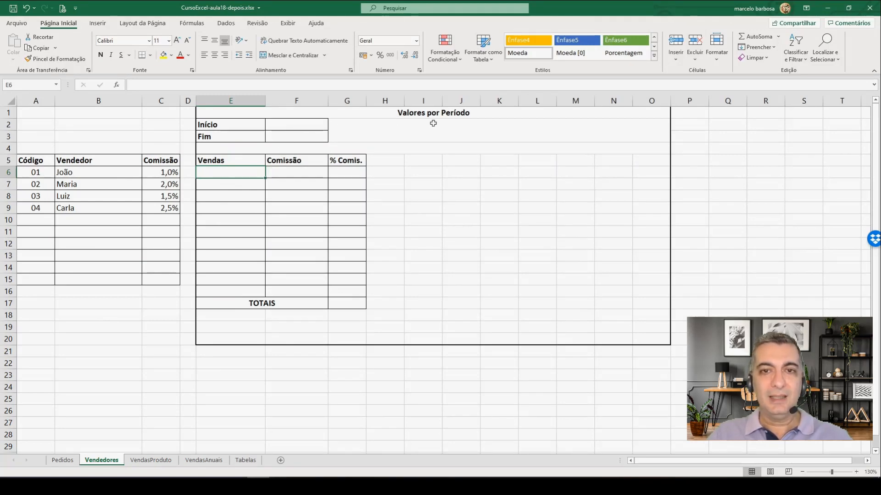
left_click(281, 124)
left_click(282, 136)
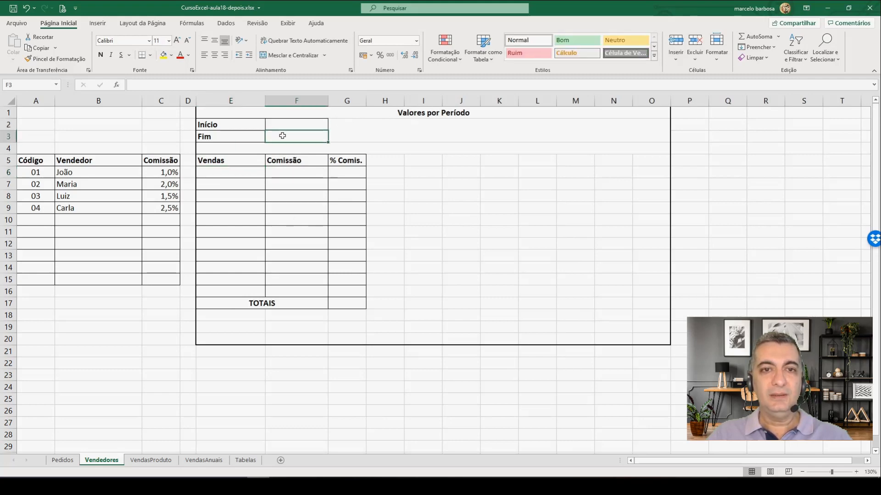
left_click(285, 125)
left_click(287, 136)
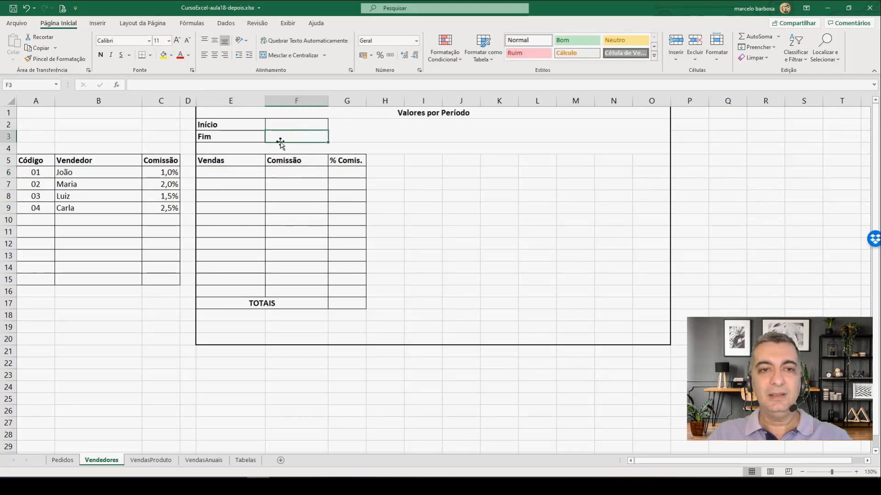
left_click(220, 174)
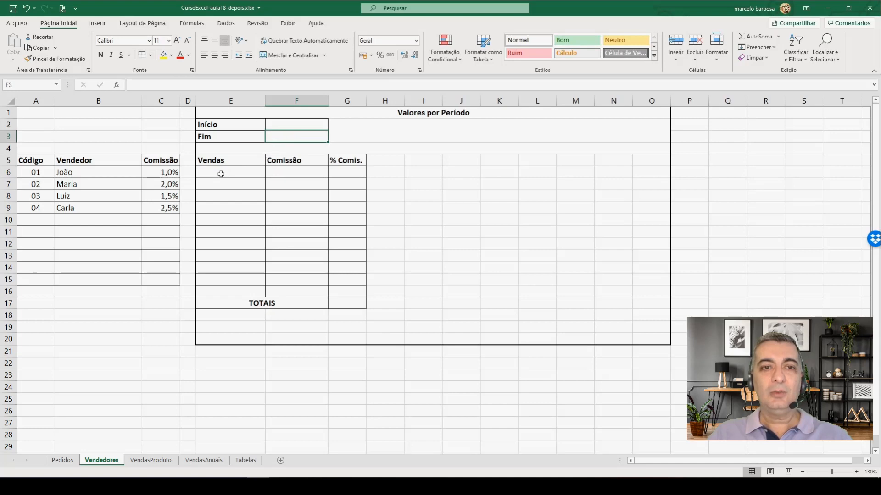
left_click(290, 173)
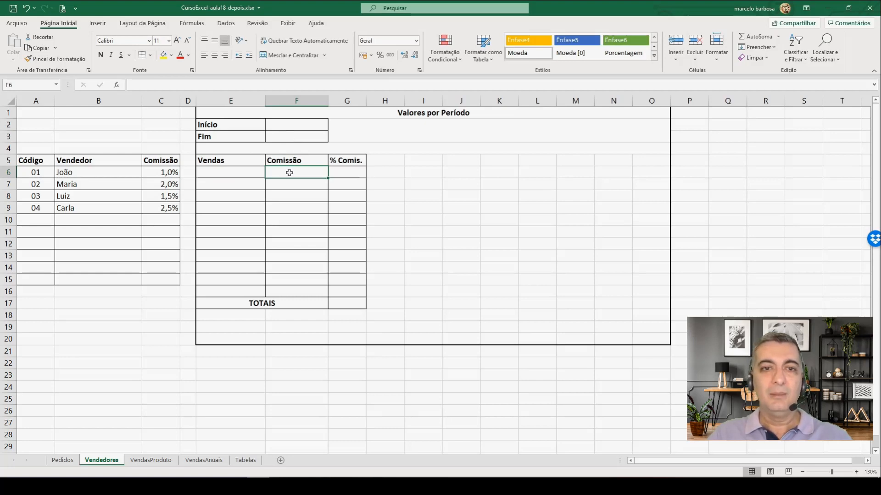
left_click(283, 123)
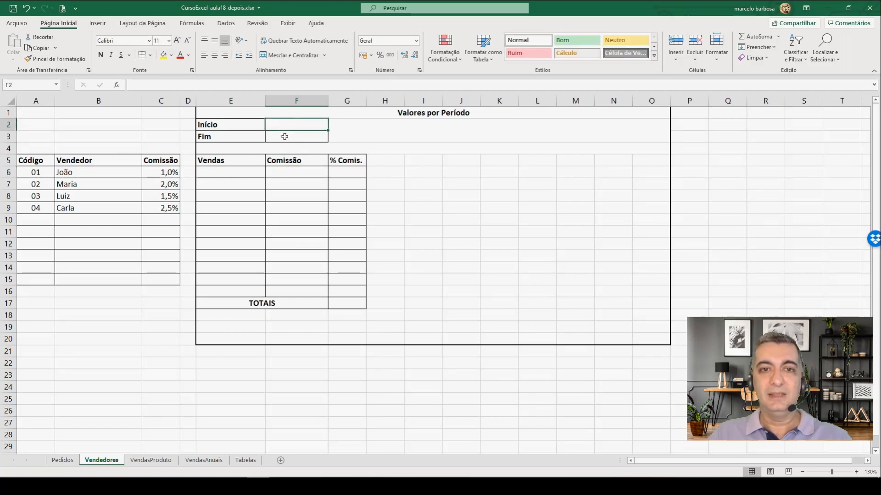
left_click(289, 136)
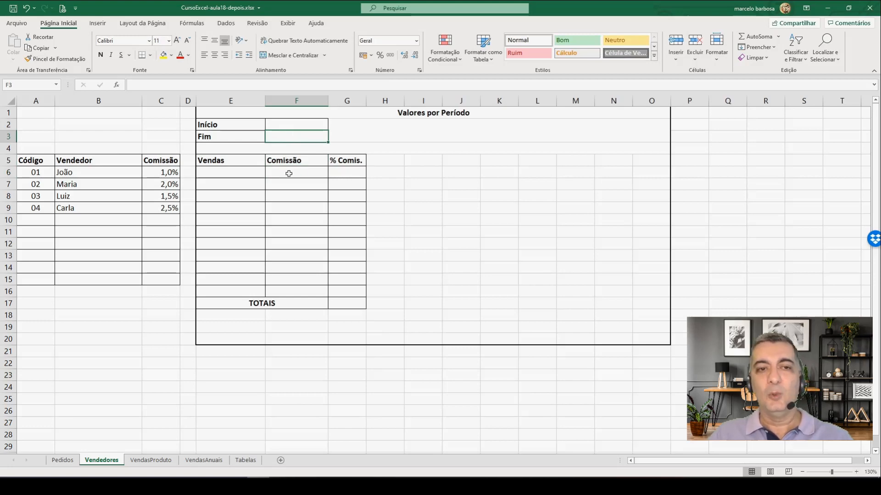
Step: Start a SOMASE formula in Vendedores E6 with the salesperson codes in Pedidos H3:H102 as the criteria range
left_click(225, 175)
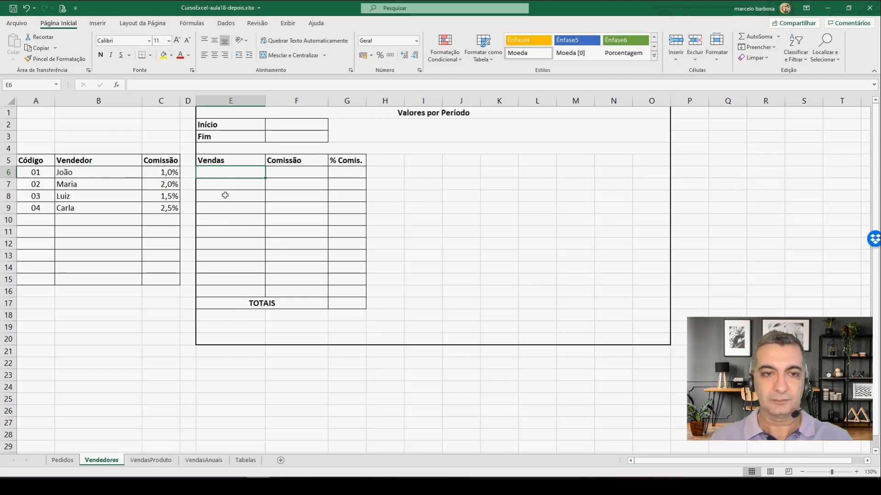
type("=")
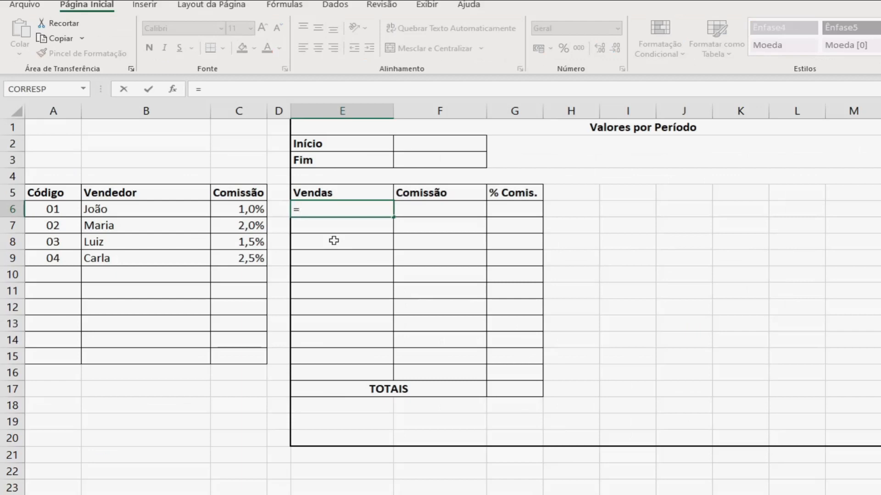
type("somas")
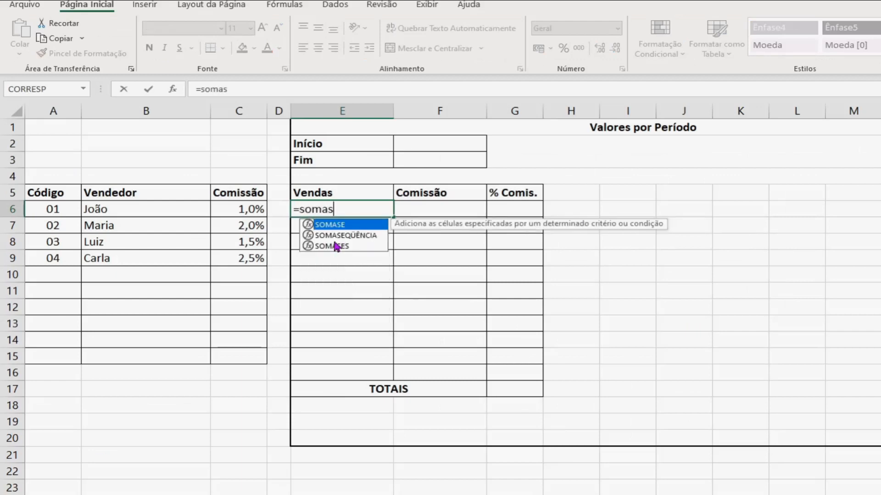
type("e(")
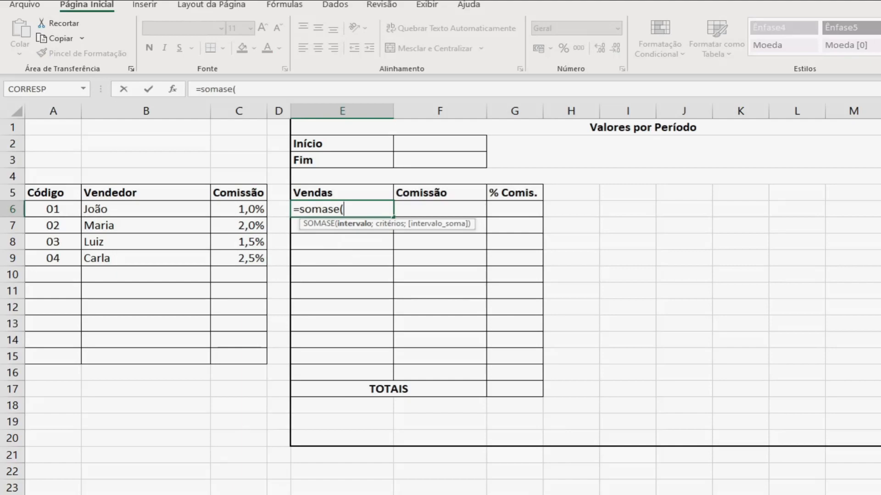
left_click(64, 462)
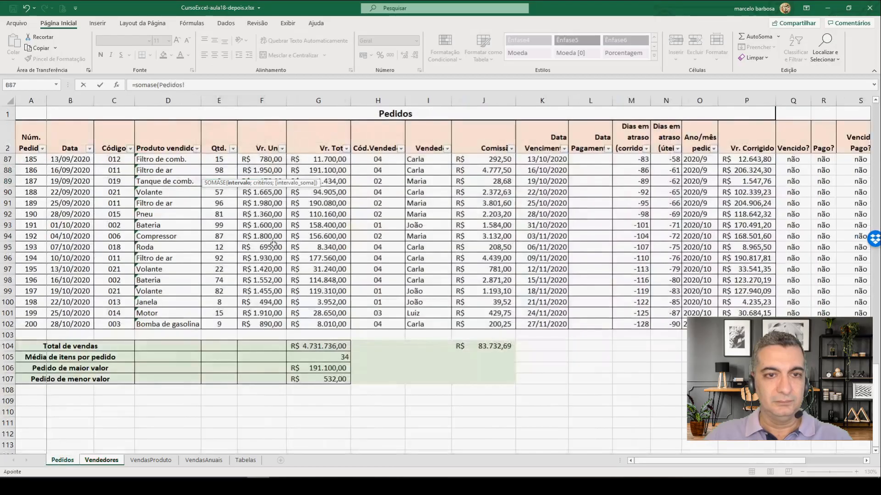
scroll(281, 233, "up", 13)
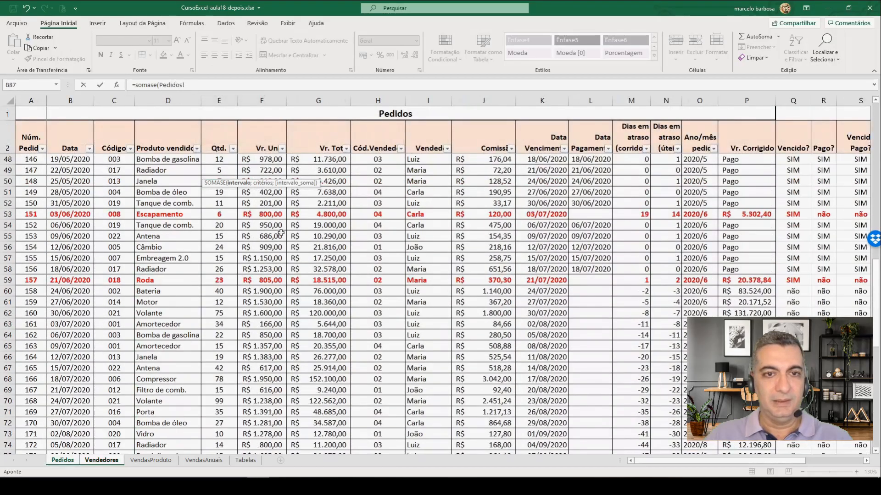
scroll(280, 233, "up", 15)
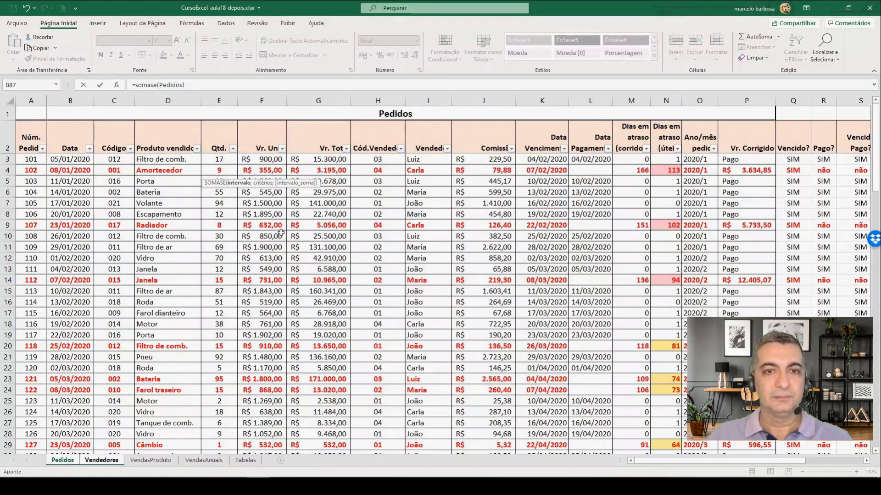
left_click(377, 160)
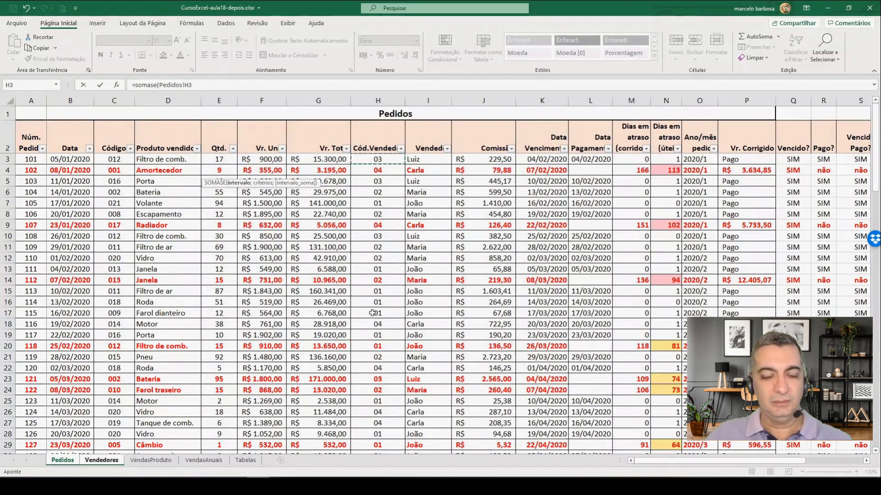
scroll(372, 313, "down", 20)
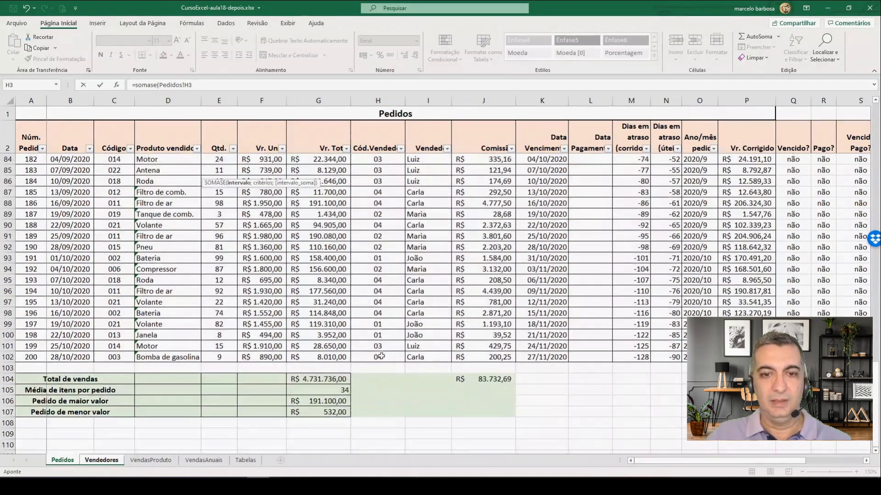
left_click(382, 356, "shift")
type(";")
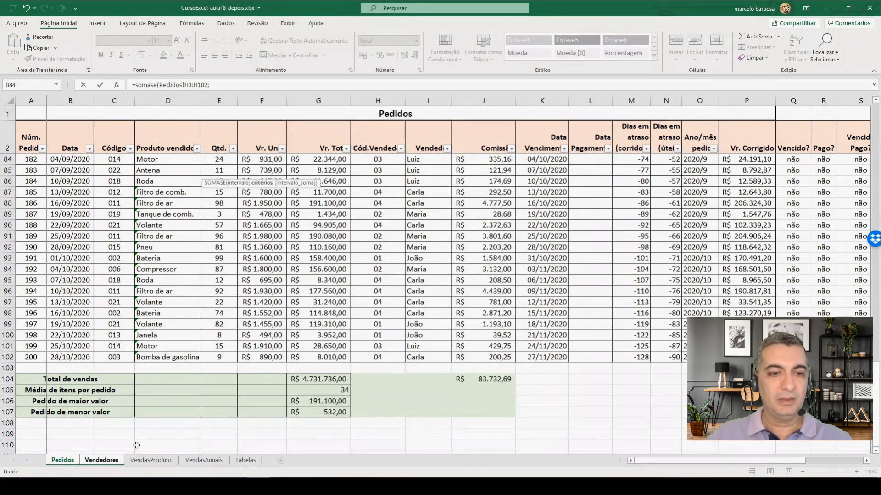
Step: Use the salesperson code in Vendedores A6 as the criterion of the SOMASE formula
left_click(104, 461)
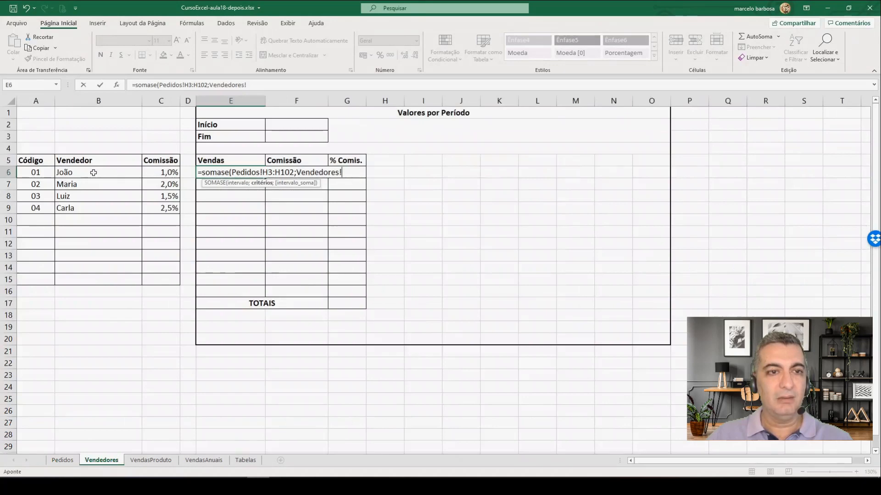
left_click(35, 173)
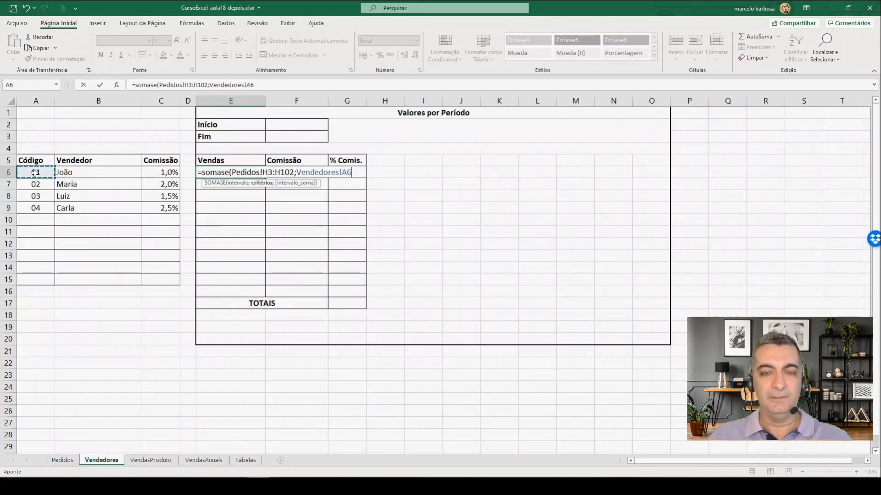
type(";")
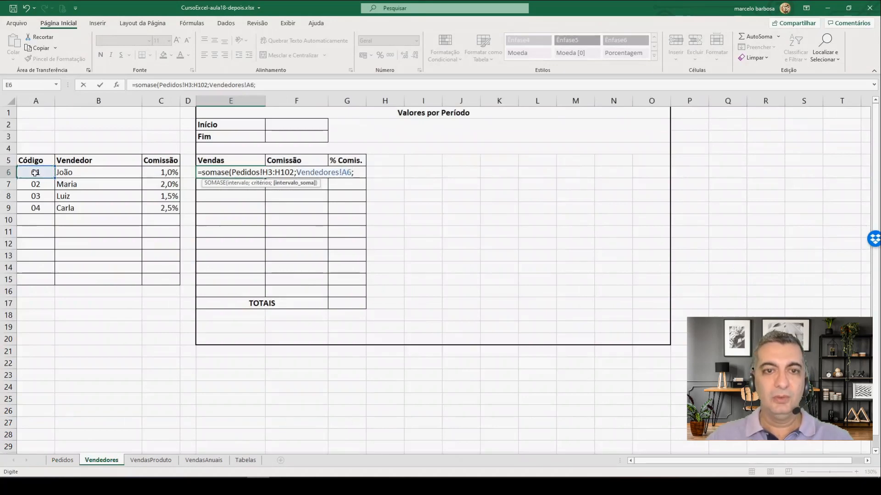
Step: Complete the SOMASE formula with the order totals in Pedidos G3:G102 as the sum range and apply the accounting number format to E6
left_click(63, 460)
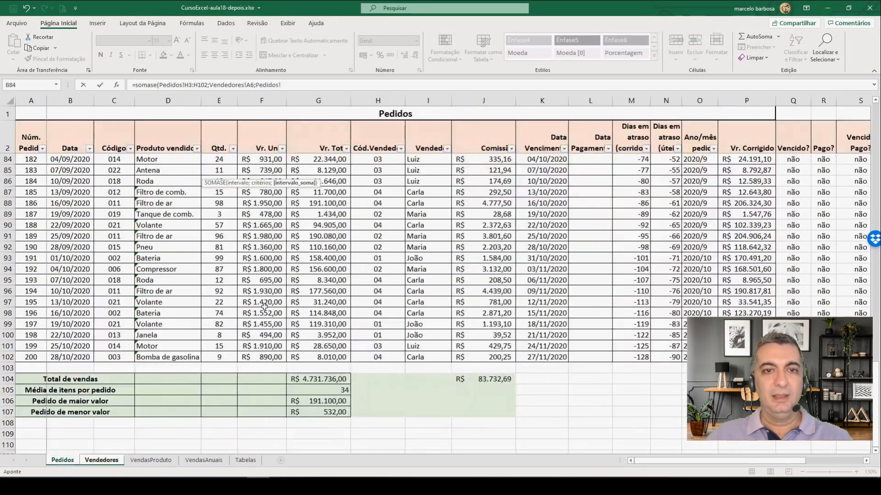
scroll(309, 218, "up", 20)
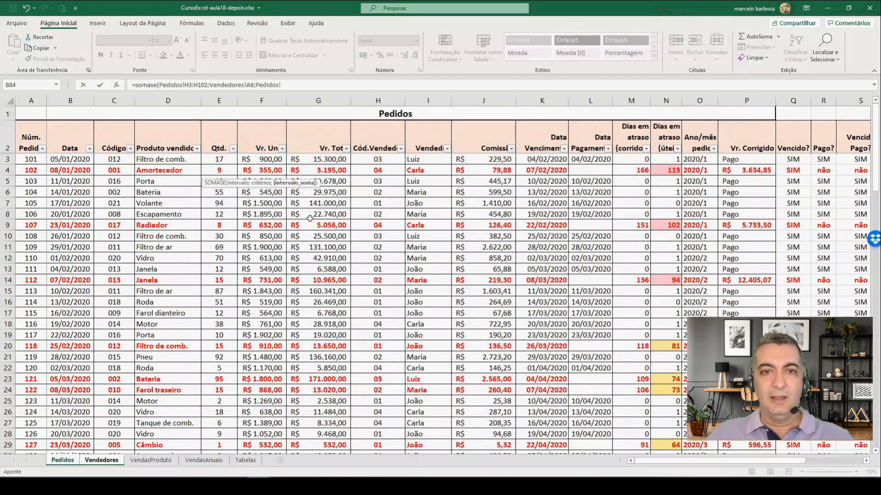
left_click(329, 158)
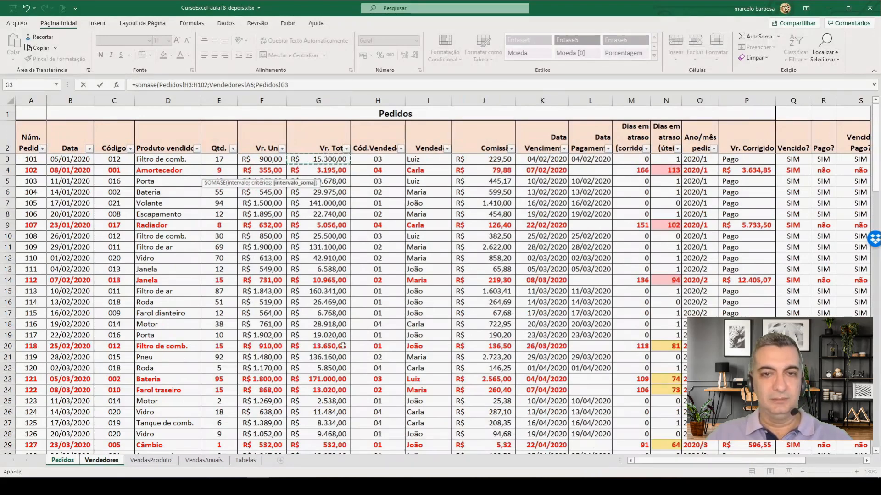
scroll(340, 353, "down", 16)
scroll(330, 367, "down", 13)
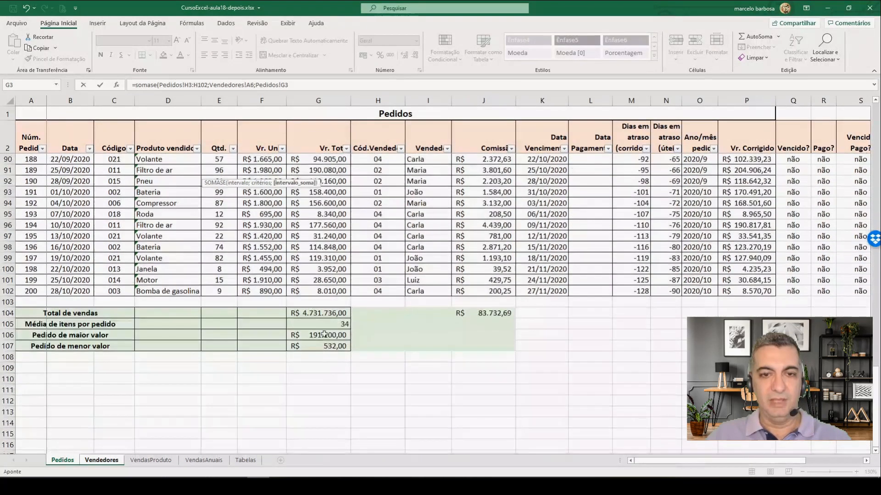
left_click_drag(330, 367, 327, 290)
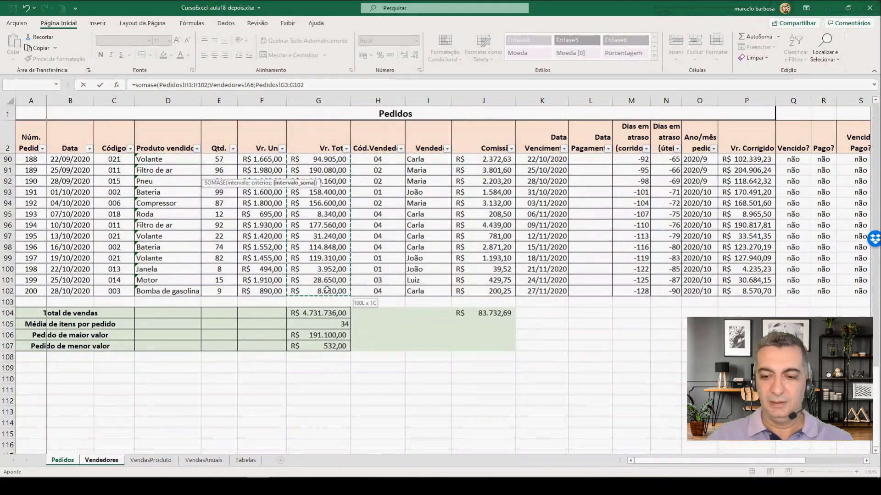
key("Return")
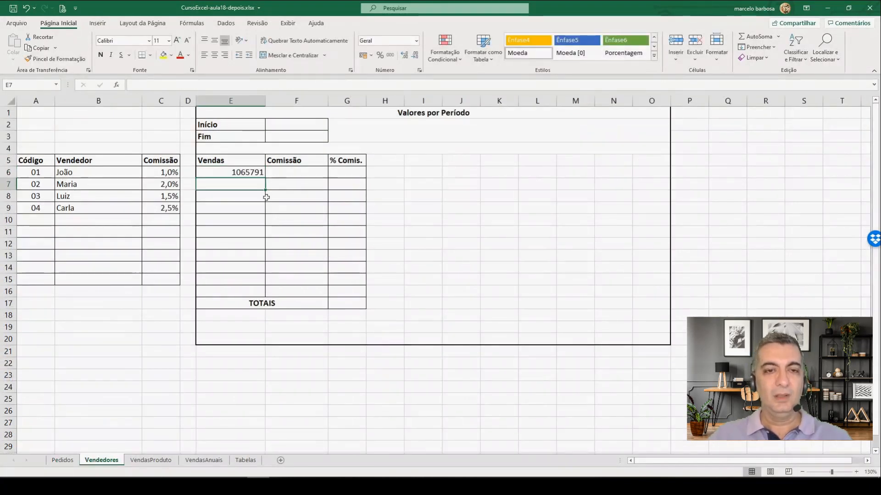
left_click(245, 173)
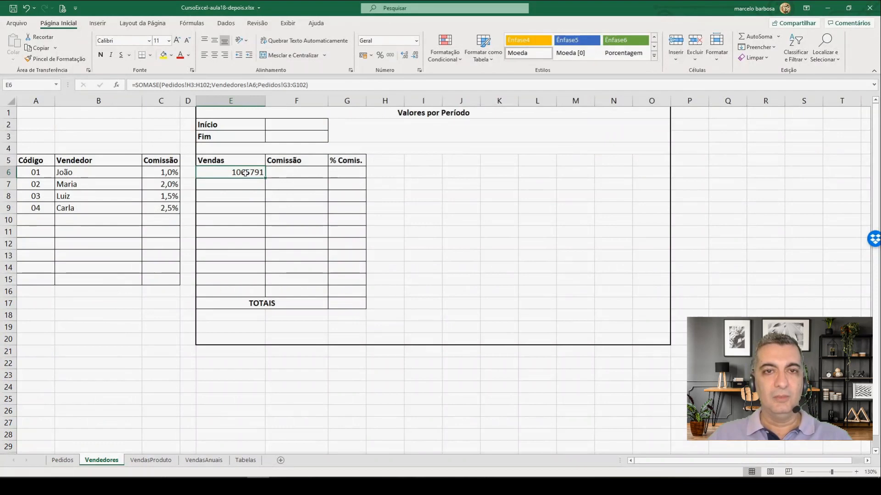
left_click(363, 56)
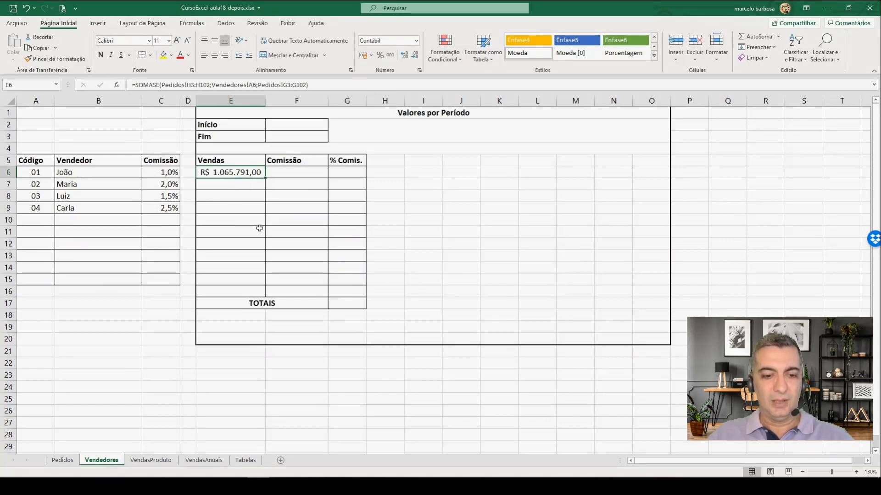
Step: Make the ranges Pedidos H3:H102 and G3:G102 absolute in the Vendedores E6 formula and fill it down to E16
key("F2")
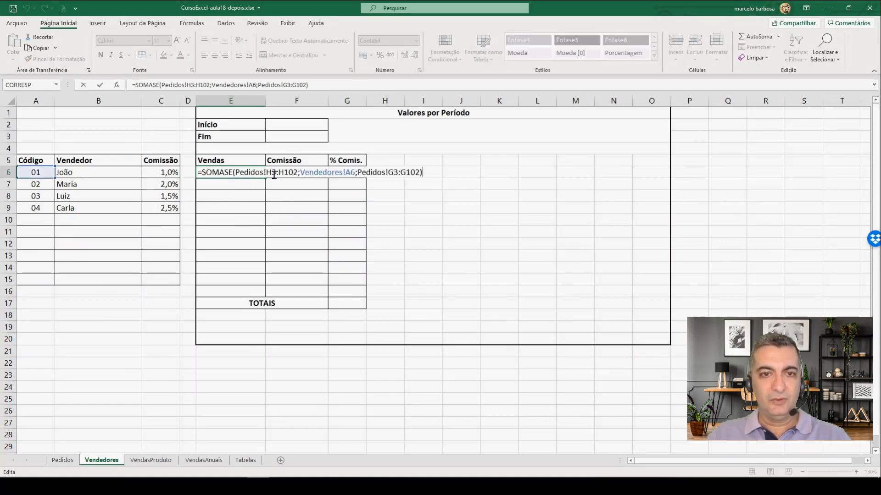
left_click(272, 173)
key("F4")
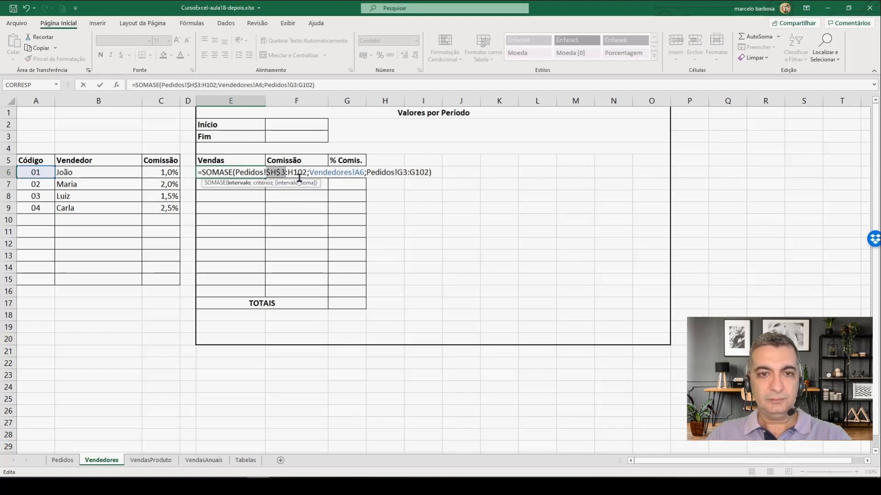
left_click(296, 171)
key("F4")
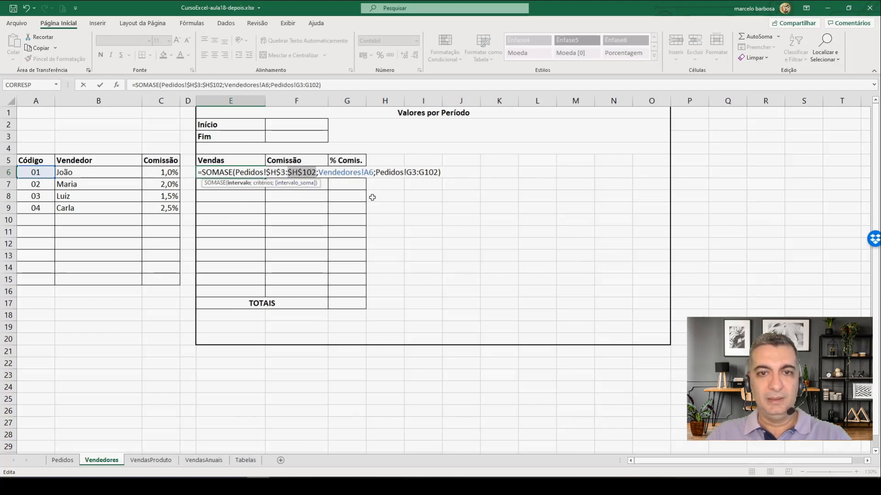
left_click(411, 173)
key("F4")
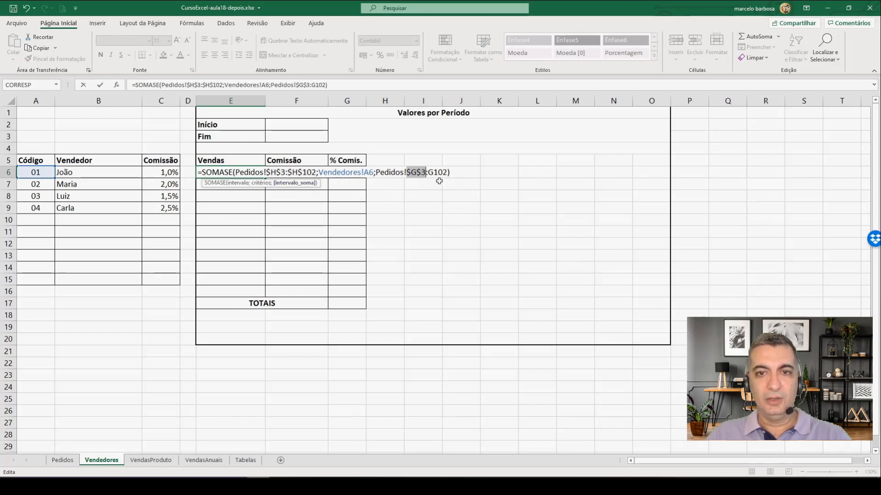
left_click(433, 174)
key("F4")
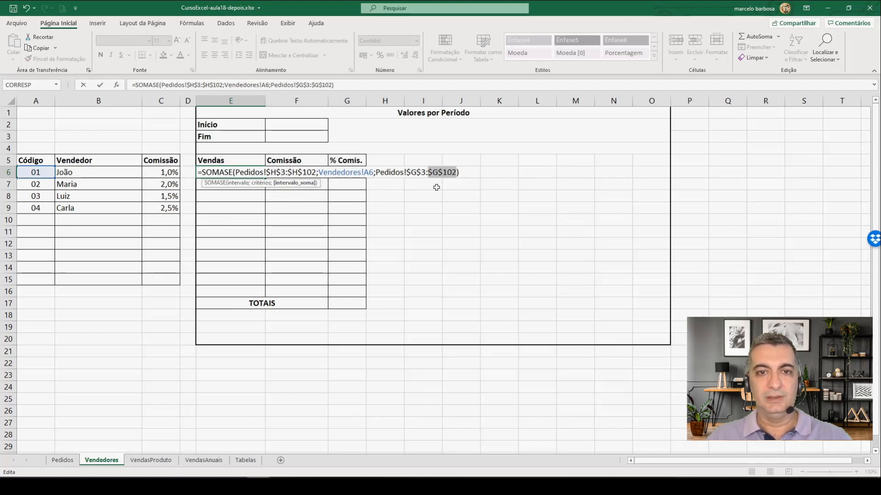
key("Return")
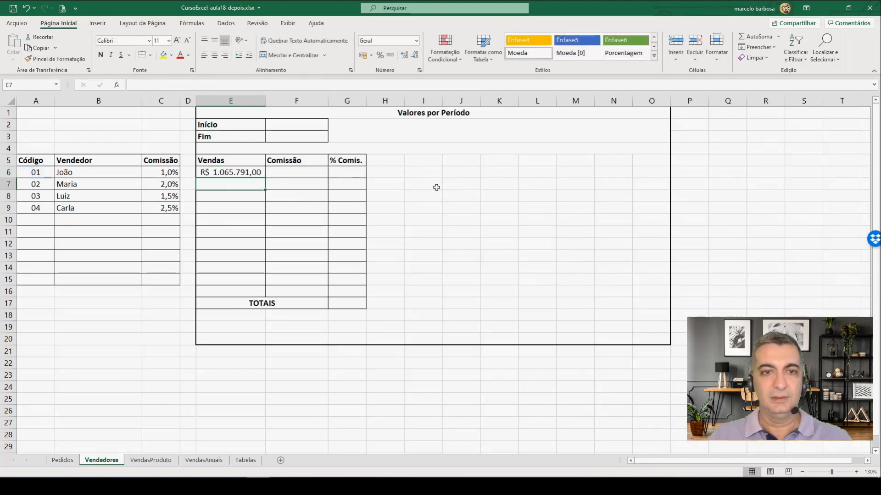
left_click(257, 177)
left_click_drag(264, 178, 267, 292)
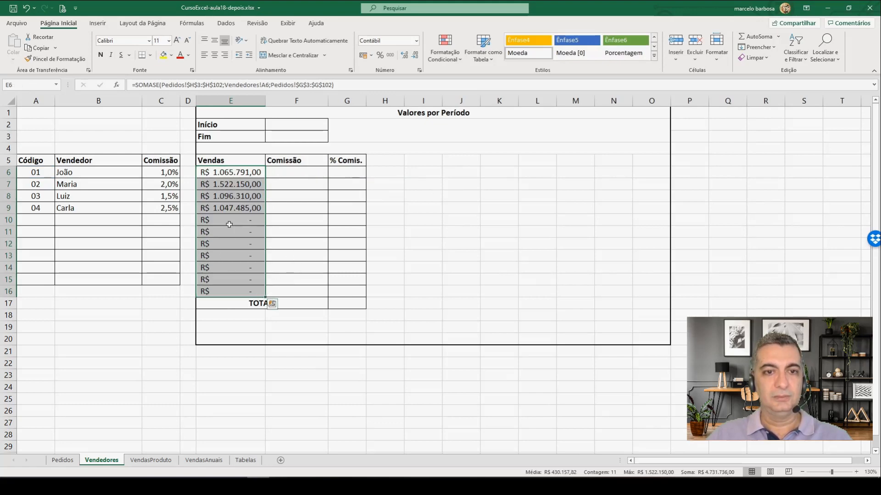
Step: Replace the formula in E16 with an automatic sum of the Vendas values in E6:E15
left_click(234, 290)
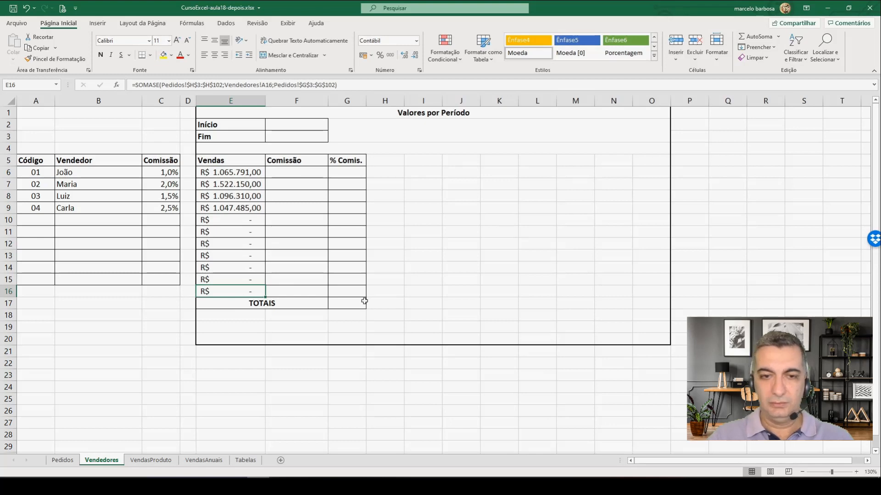
key("Delete")
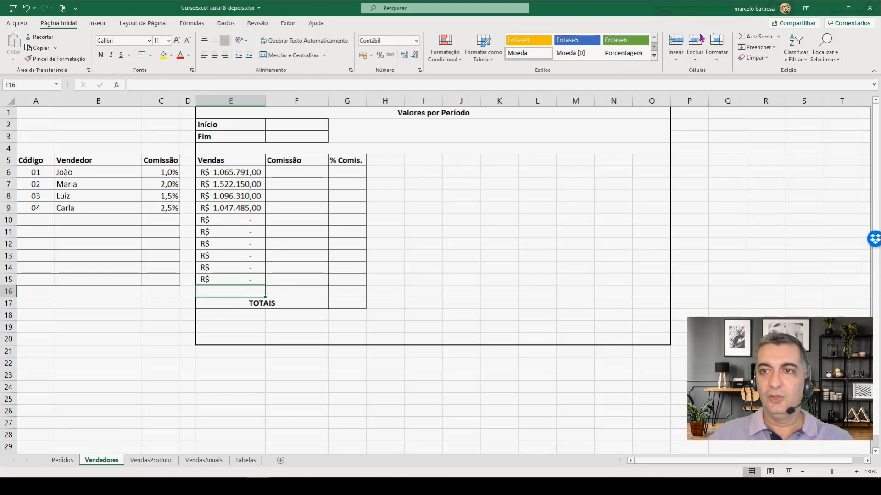
left_click(743, 36)
key("Return")
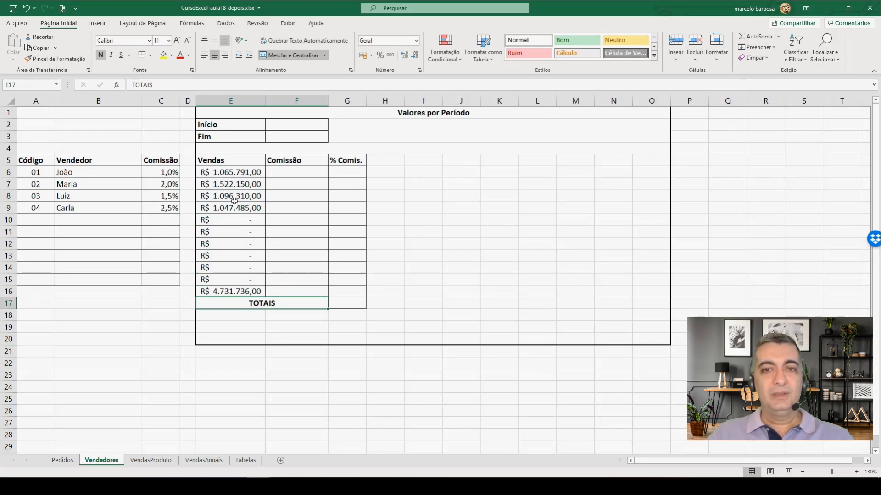
Step: Compare the Vendas total in Vendedores E16 with the Total de vendas in Pedidos G104 and review the formula in E6
left_click(224, 292)
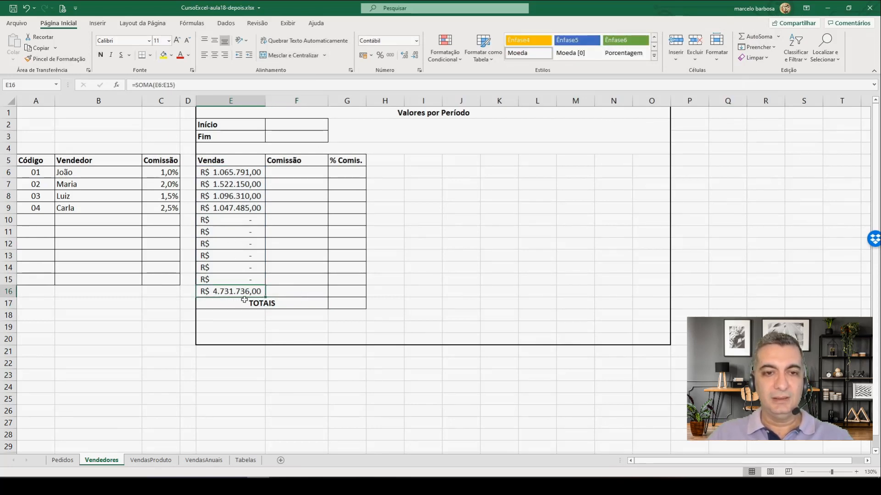
left_click(63, 460)
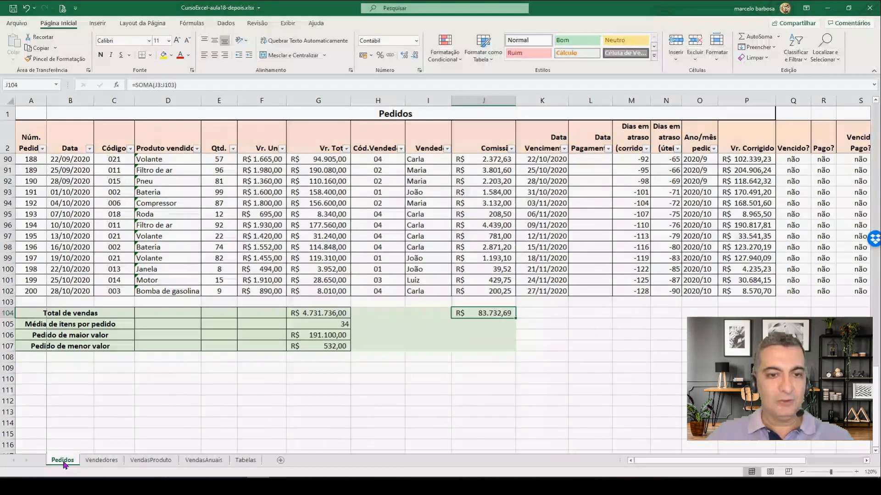
left_click(302, 313)
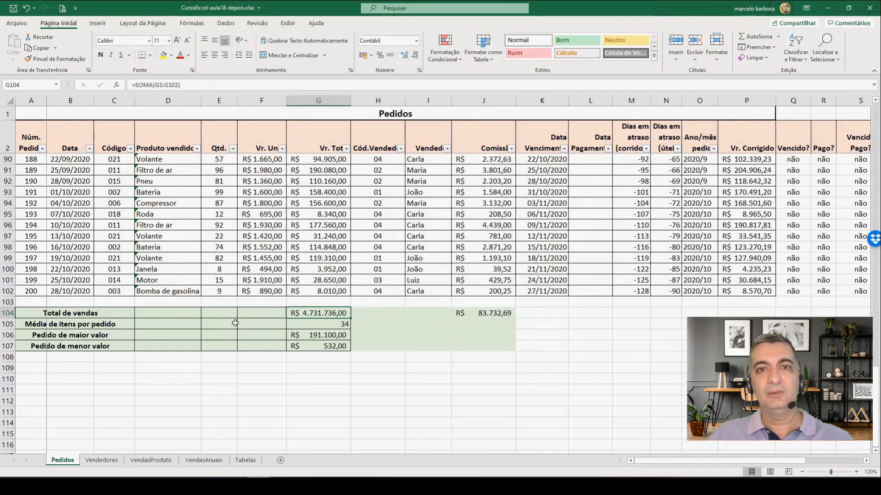
left_click(101, 460)
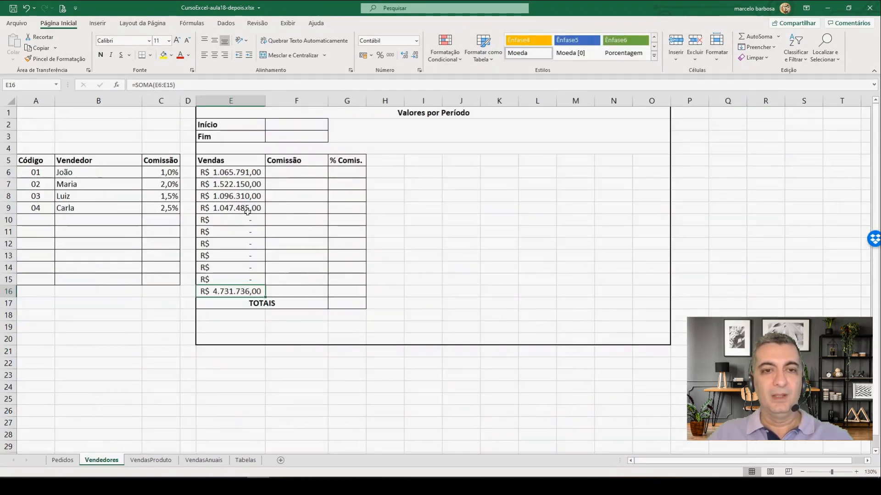
left_click(236, 174)
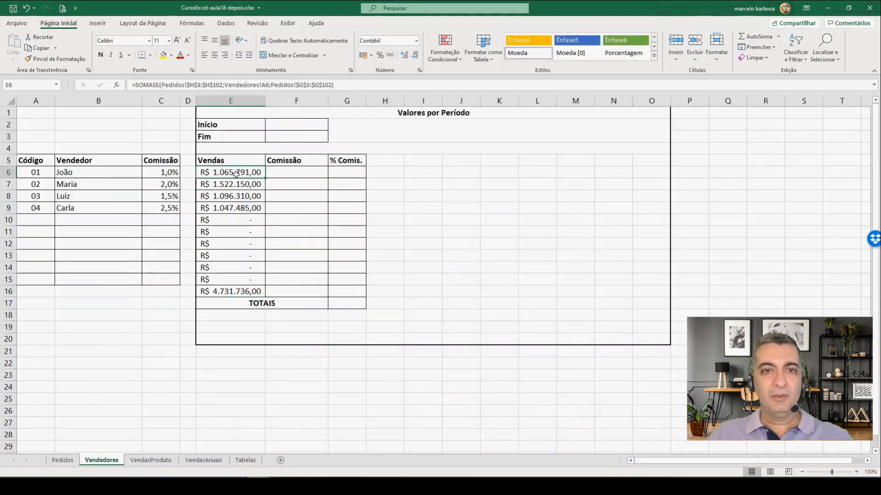
Step: Start a SOMASE formula in the Comissão cell F6 of Vendedores with the salesperson codes in Pedidos H3:H102 as the criteria range
left_click(292, 170)
type("=")
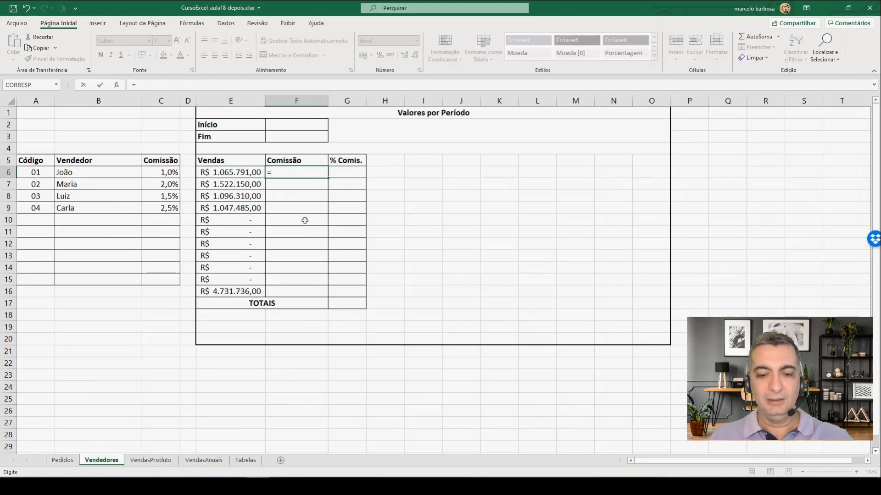
type("somase")
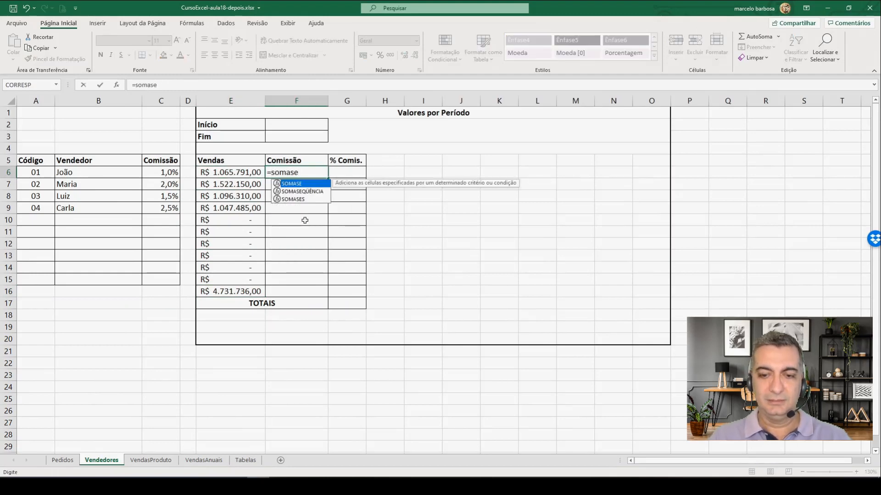
type("(")
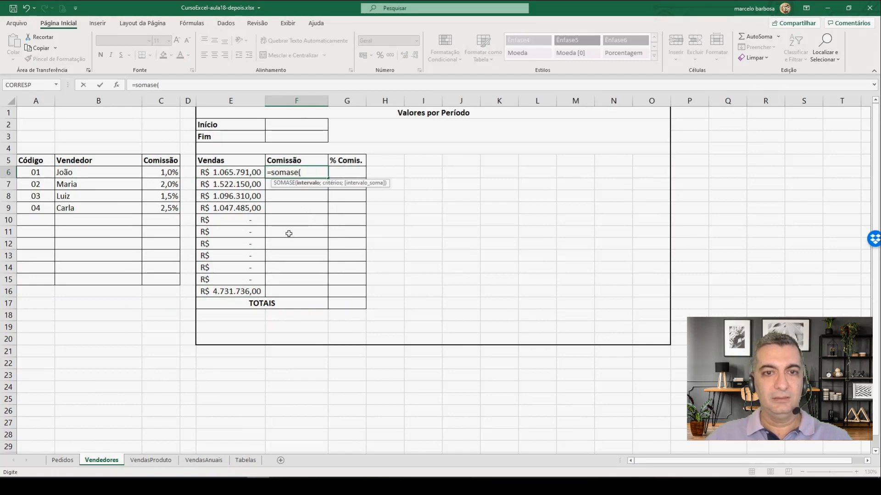
left_click(64, 461)
scroll(164, 198, "up", 20)
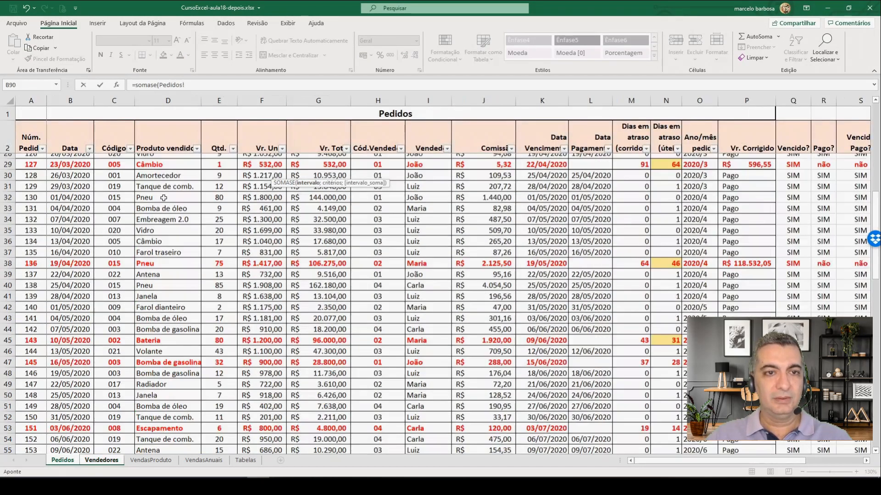
scroll(164, 198, "up", 9)
left_click(384, 159)
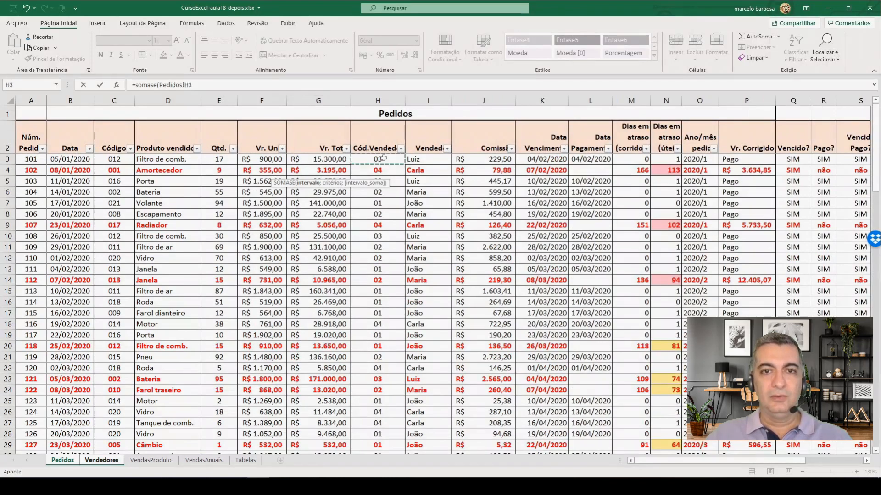
scroll(399, 324, "down", 20)
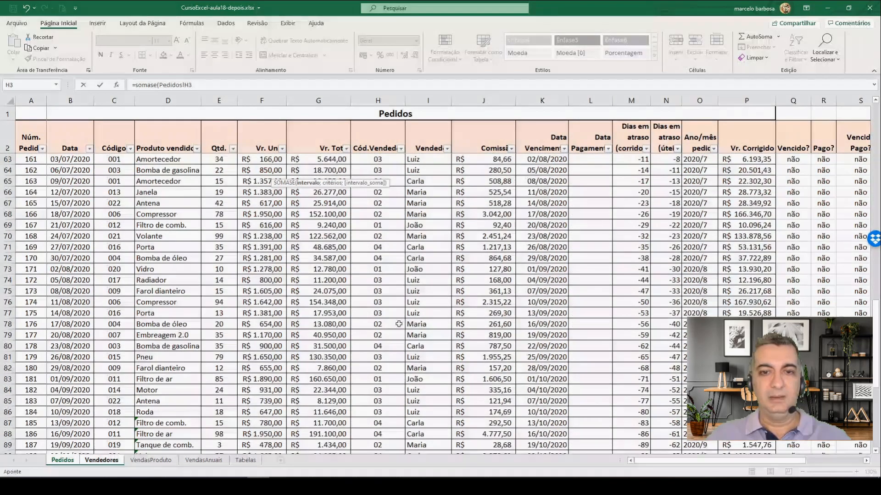
scroll(399, 324, "down", 8)
left_click(385, 324, "shift")
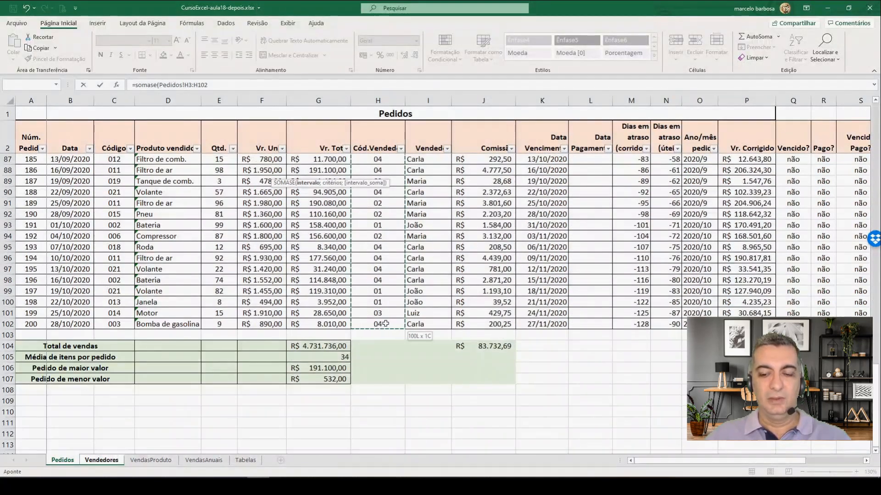
type(";")
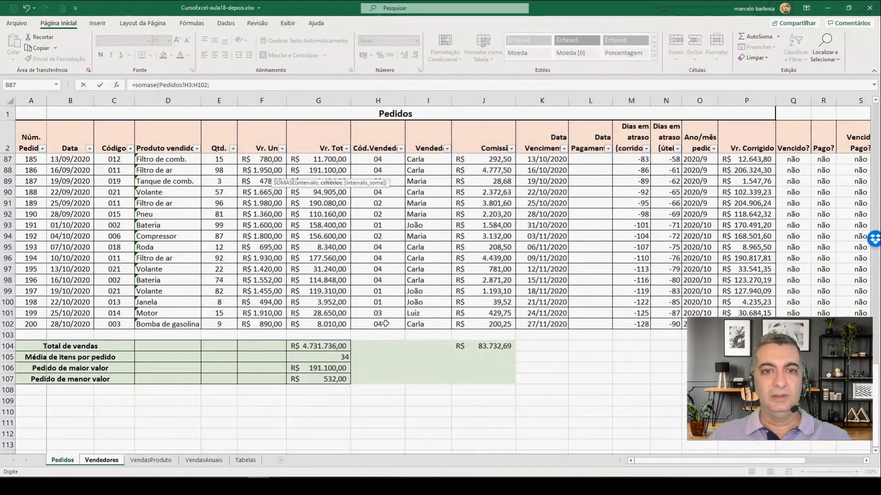
Step: Set the criterion of the F6 commission formula to the salesperson code in Vendedores A6
left_click(102, 460)
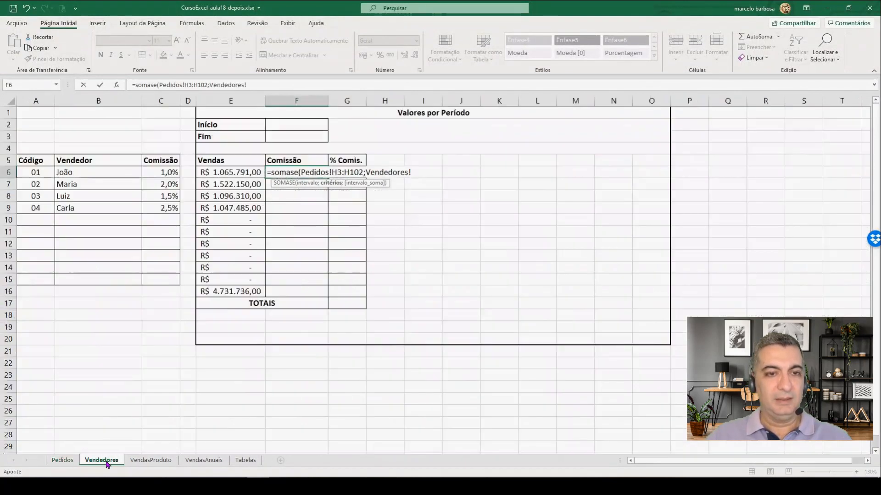
left_click(34, 176)
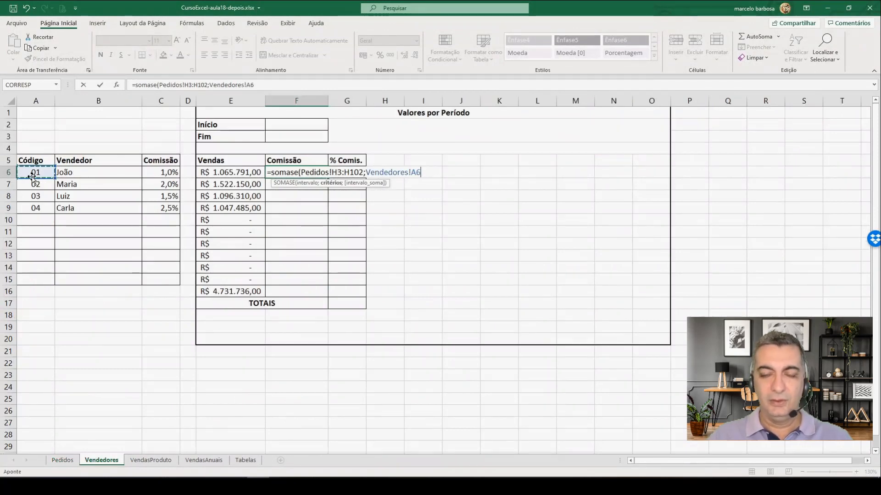
type(";")
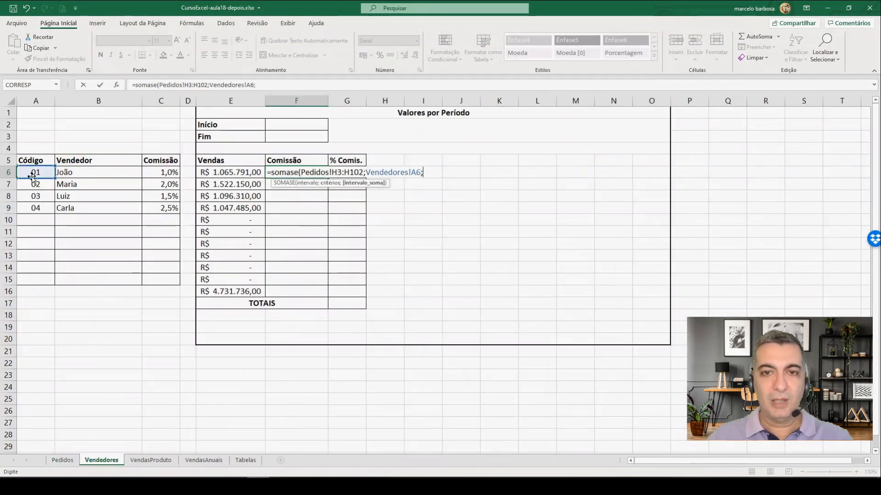
Step: Complete the F6 formula with the commissions in Pedidos J3:J102 as the sum range and apply the accounting number format
left_click(63, 460)
scroll(474, 213, "up", 20)
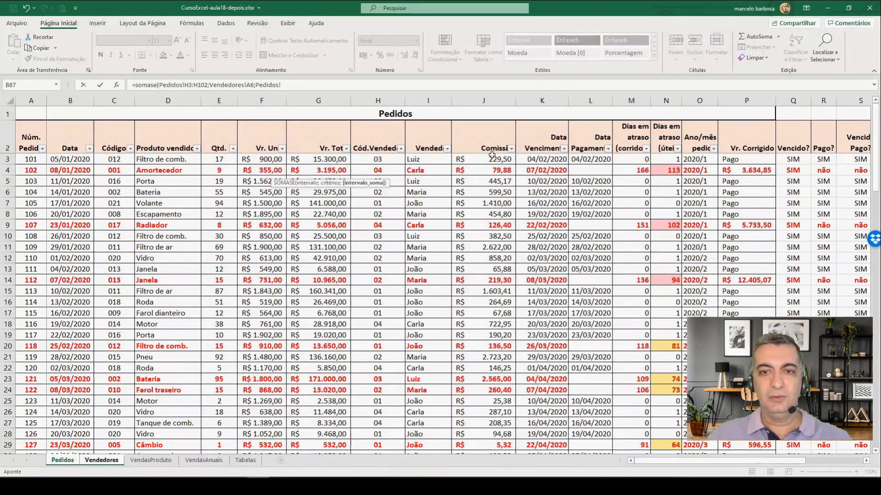
left_click(491, 157)
scroll(488, 312, "down", 4)
scroll(488, 312, "down", 20)
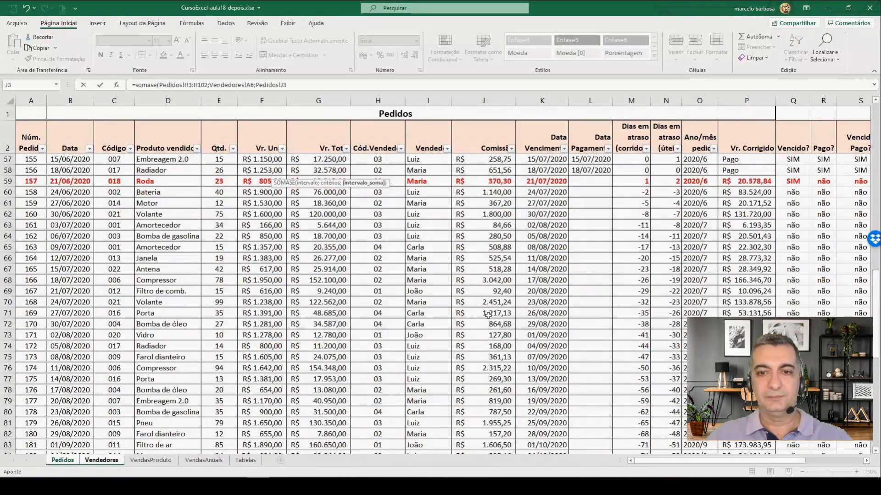
scroll(487, 302, "up", 2)
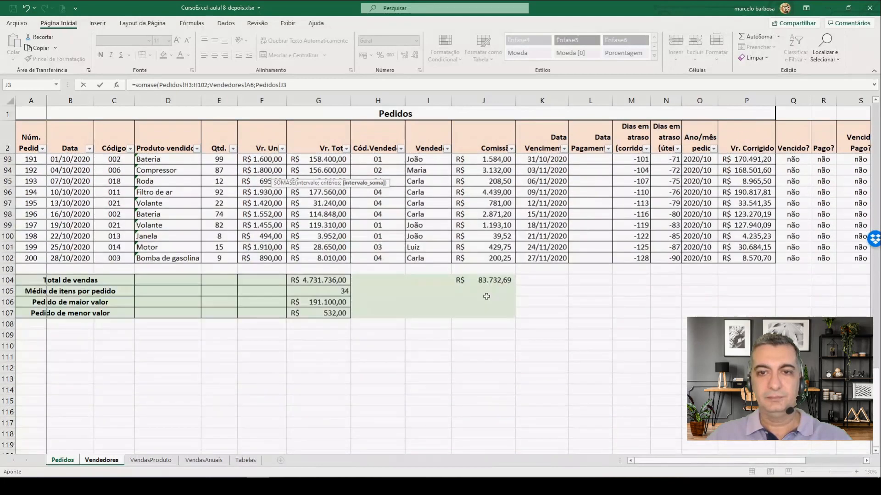
left_click(489, 259, "shift")
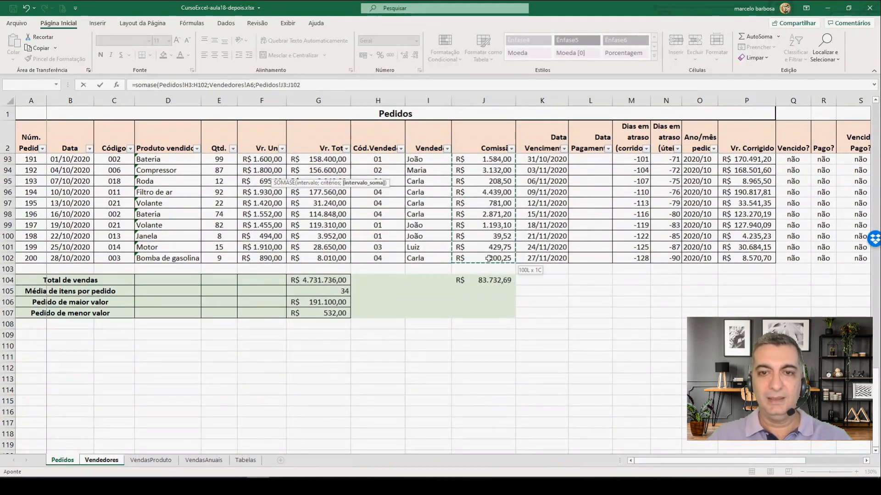
key("Return")
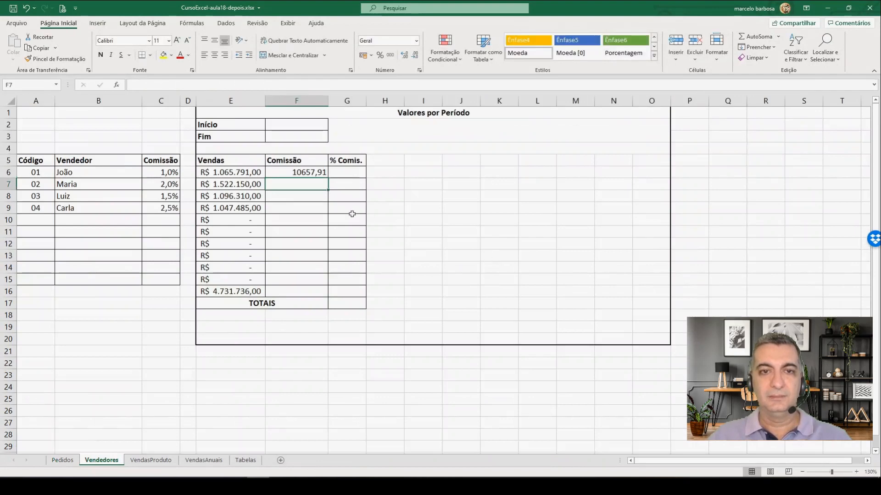
left_click(313, 173)
left_click(364, 55)
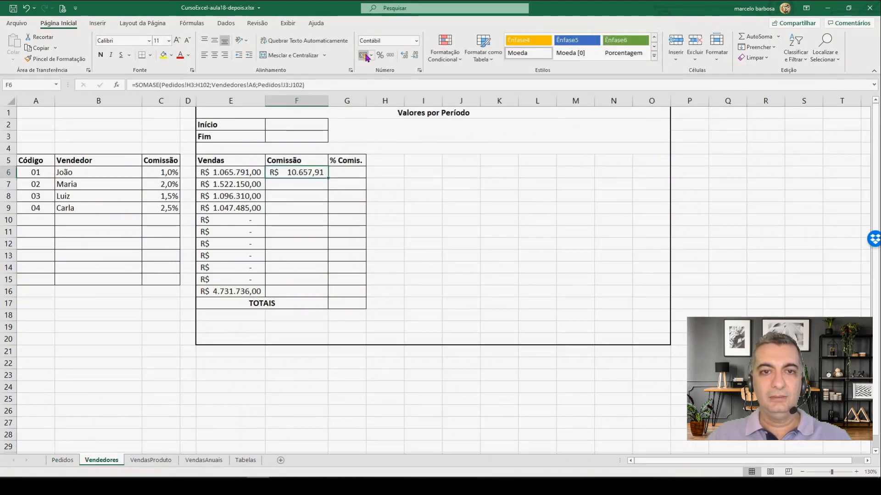
Step: Make the ranges Pedidos H3:H102 and J3:J102 absolute in the F6 commission formula and fill it down to F15
key("F2")
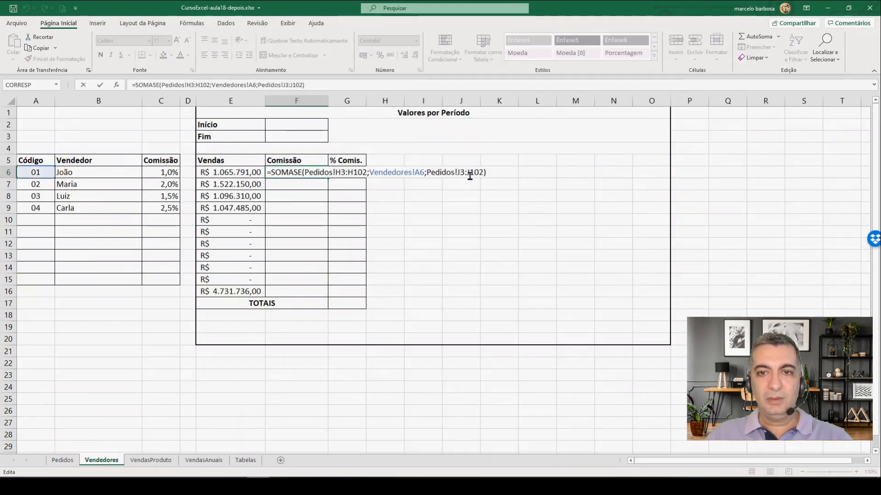
key("F4")
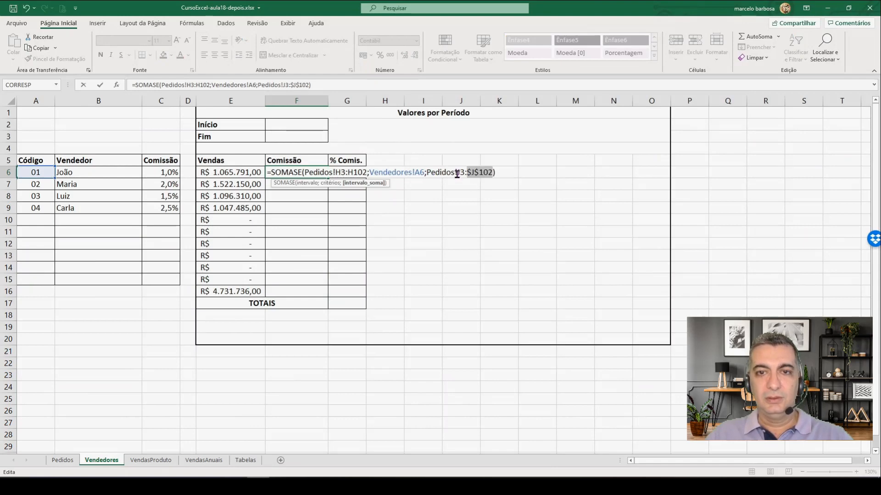
left_click(458, 174)
key("F4")
left_click(355, 173)
key("F4")
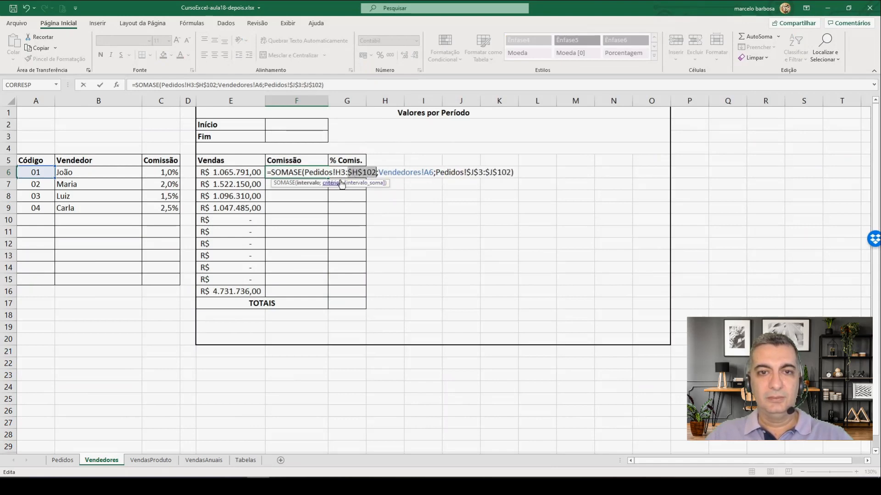
left_click(338, 173)
key("F4")
key("Return")
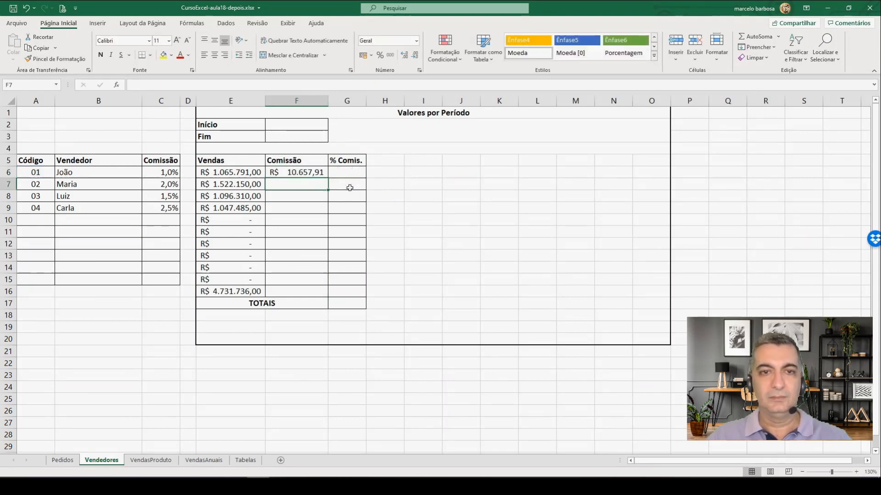
left_click(312, 175)
left_click_drag(327, 180, 320, 282)
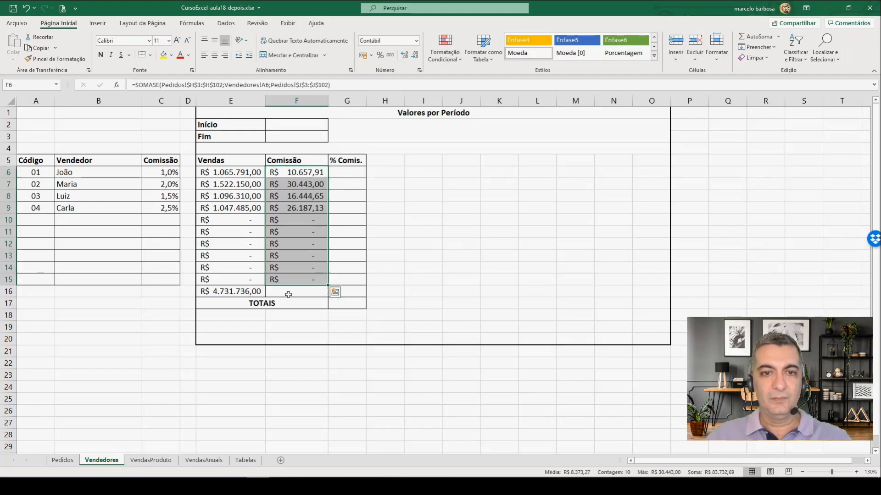
Step: Total the Comissão column F6:F15 in F16 and make the Vendas total in E16 bold
left_click(288, 295)
left_click(754, 37)
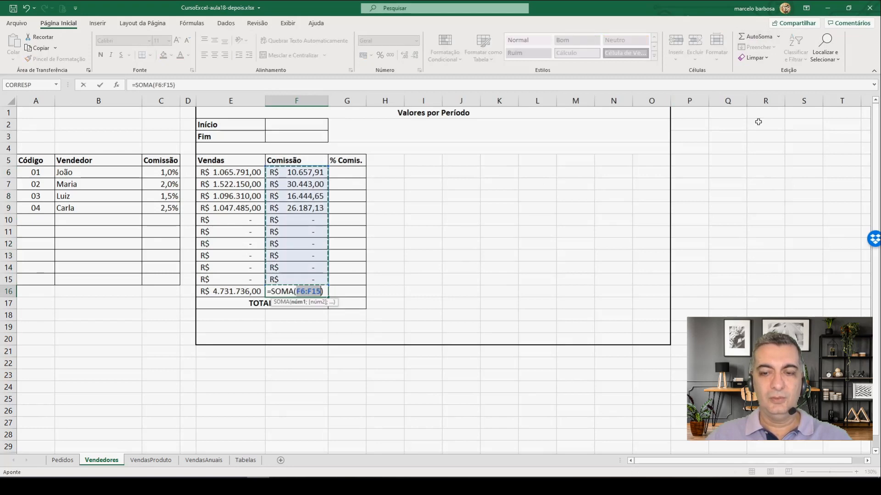
key("Return")
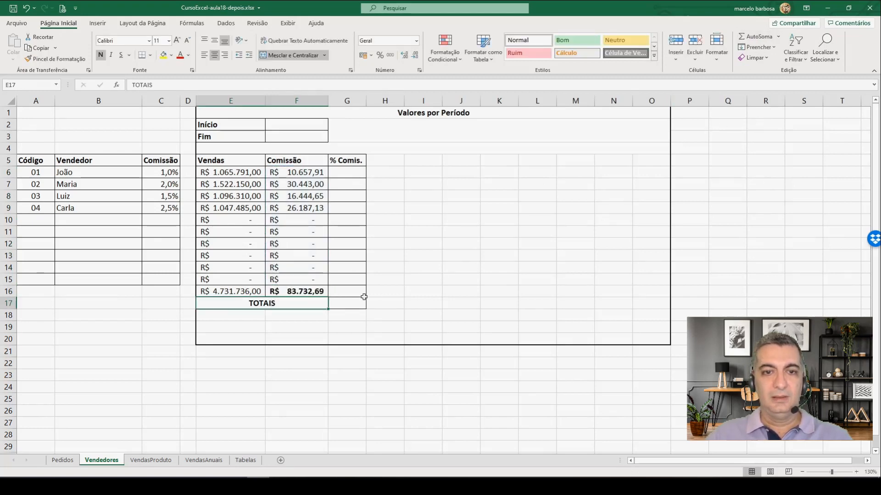
left_click(254, 292)
key("ctrl+n")
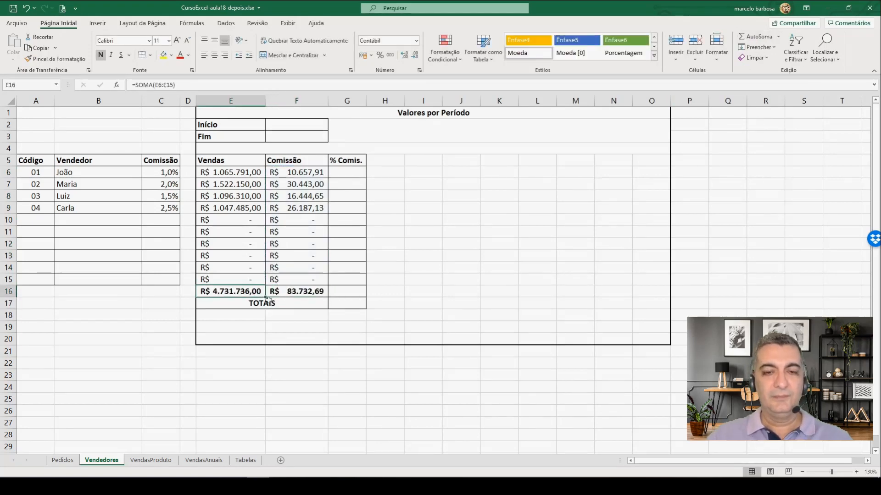
Step: Compare the totals in Vendedores E16 and F16 with Pedidos G104 and J104, and review the Vendas formulas in E6 and E9
left_click(304, 294)
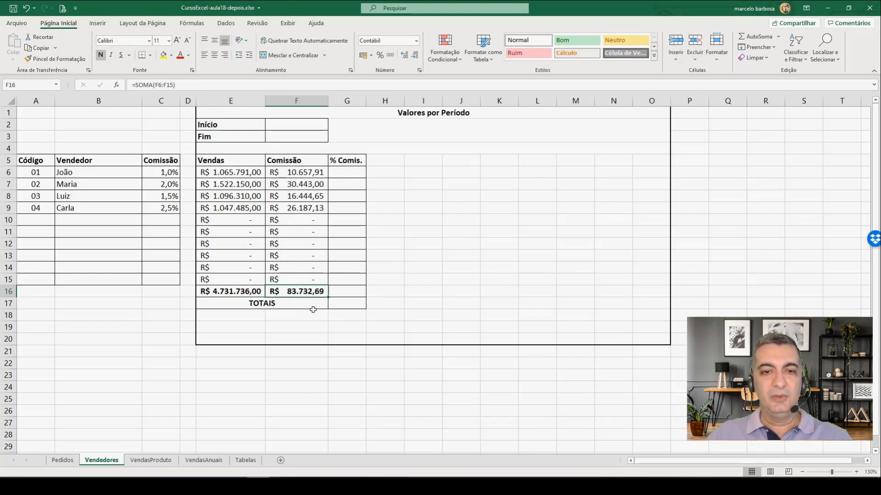
left_click(65, 463)
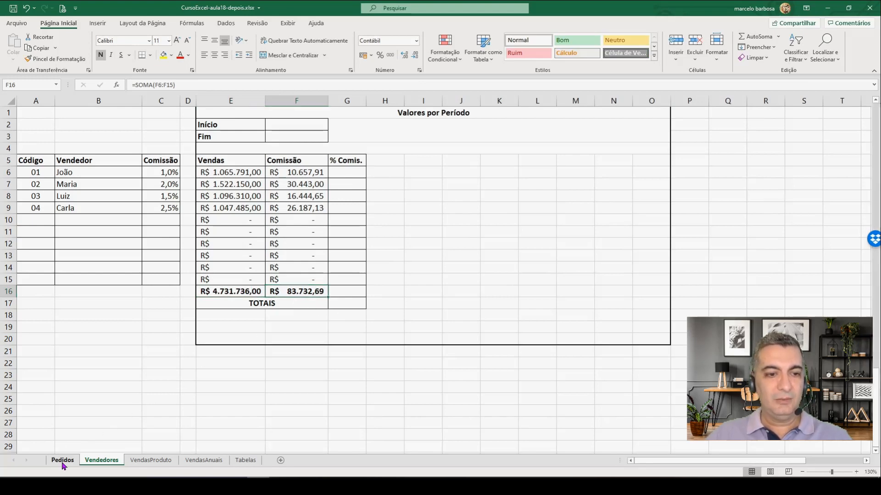
left_click(486, 281)
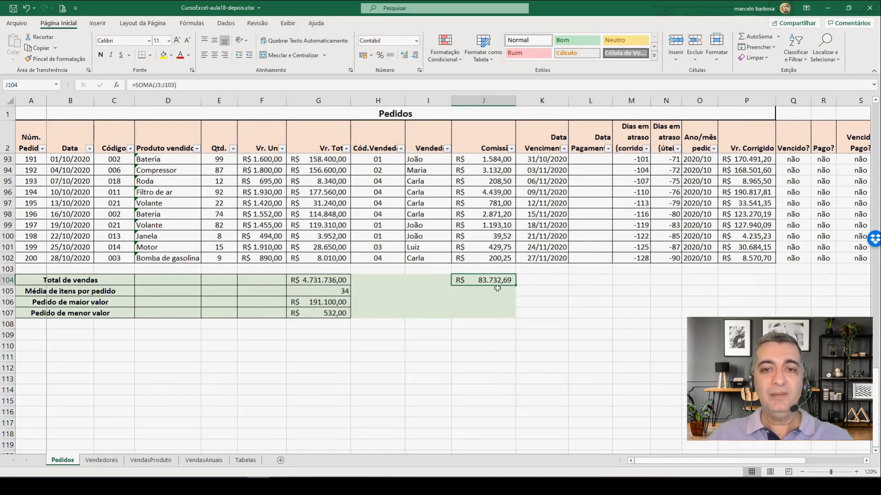
left_click(304, 279)
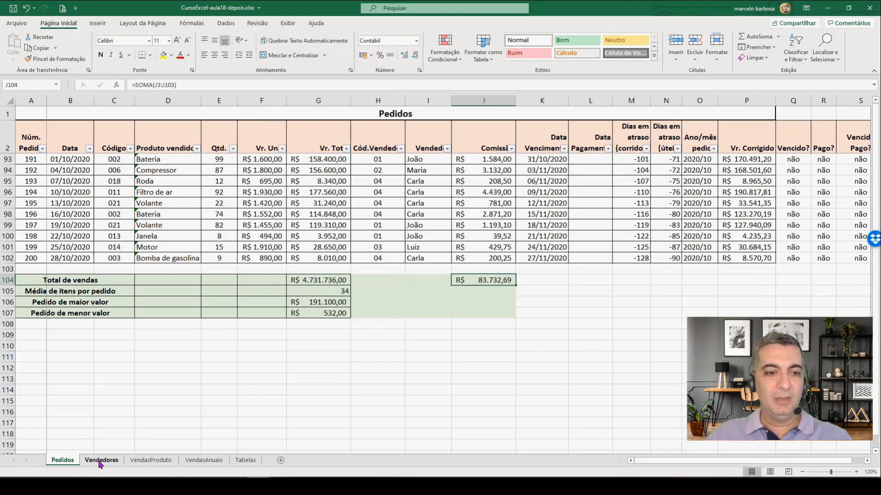
left_click(101, 460)
left_click(233, 294)
left_click(303, 293)
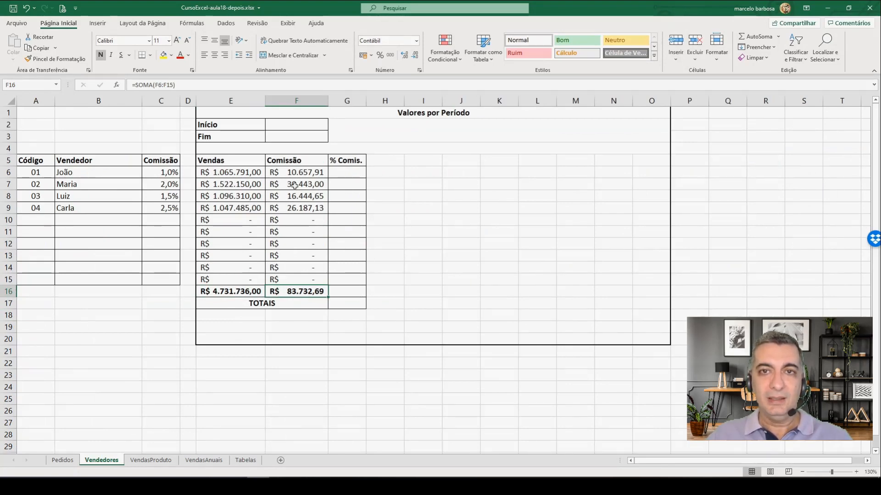
left_click(232, 171)
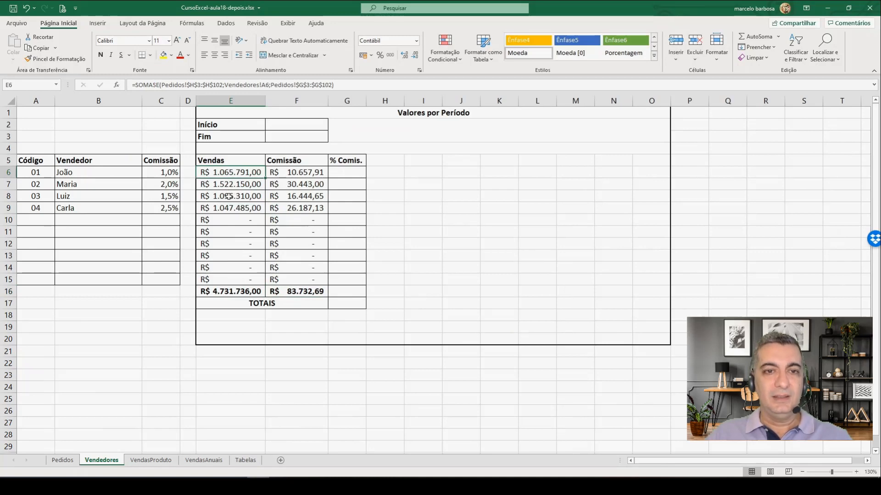
left_click(228, 207)
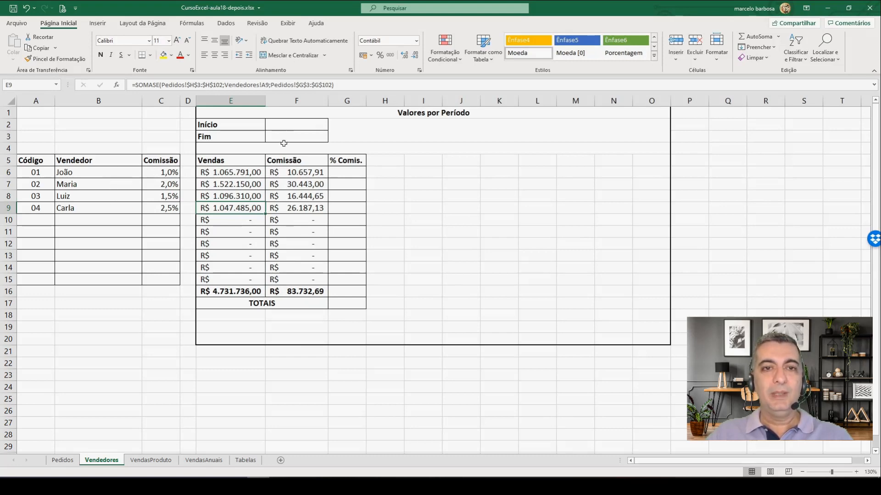
Step: Enter the period dates in Vendedores: Início 01/05/2020 in F2 and Fim 01/10/2020 in F3
left_click(284, 122)
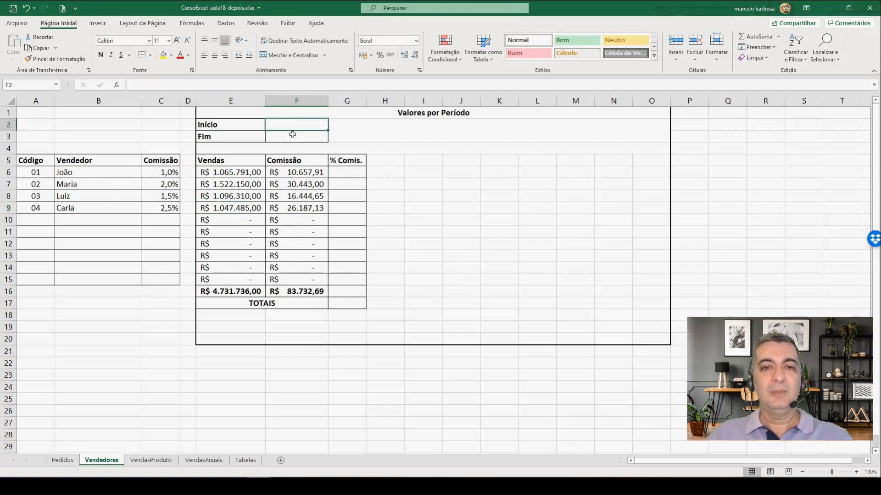
left_click(293, 133)
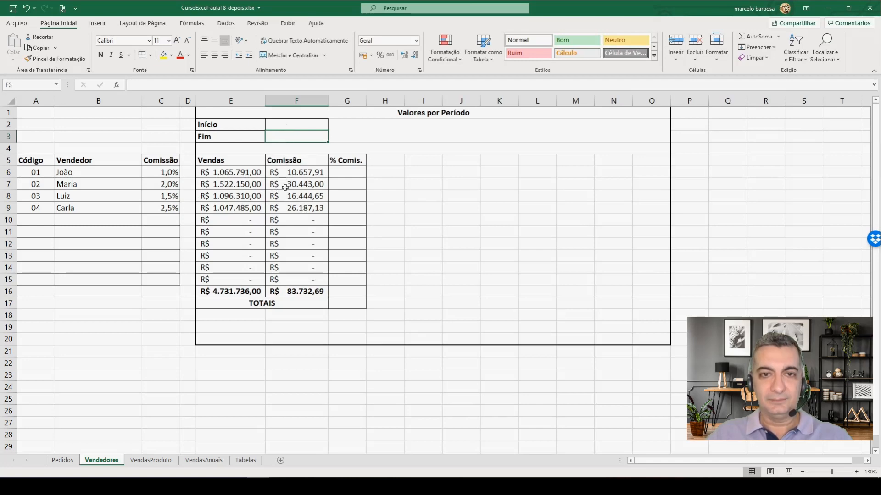
left_click(304, 125)
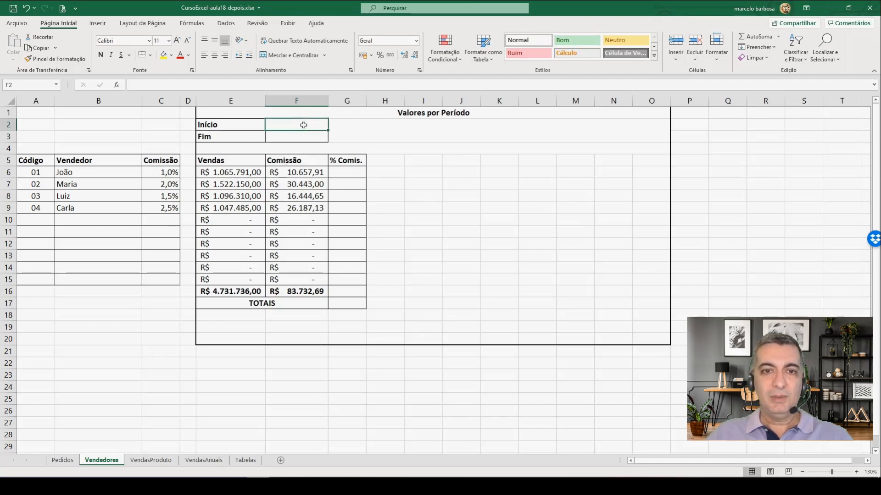
type("01/05")
key("Return")
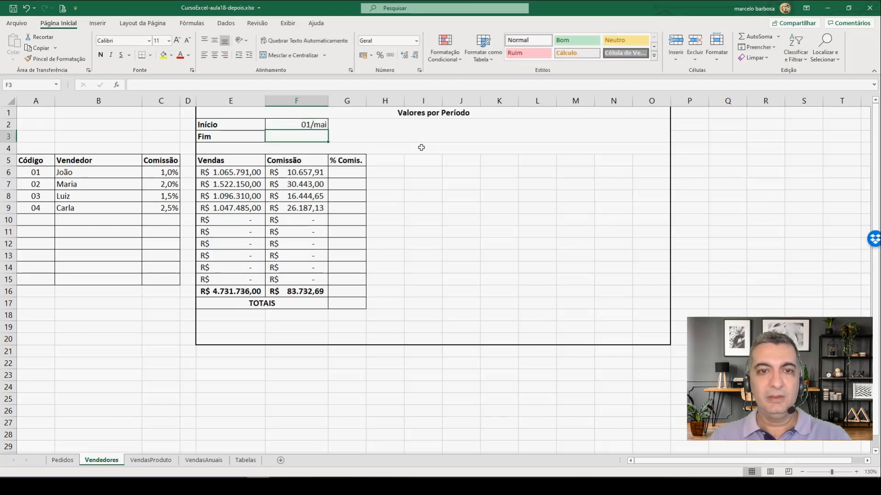
type("1-10")
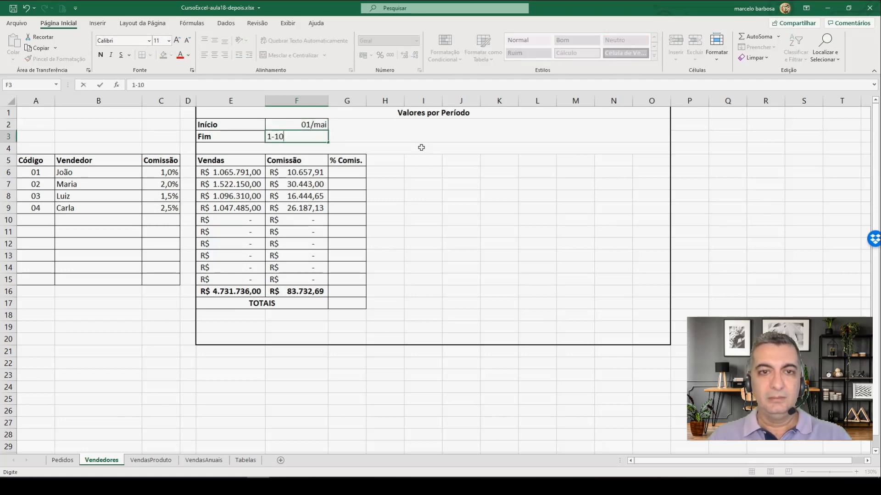
key("Return")
Step: Format the Início and Fim dates in F2:F3 as Data Abreviada
left_click(310, 124)
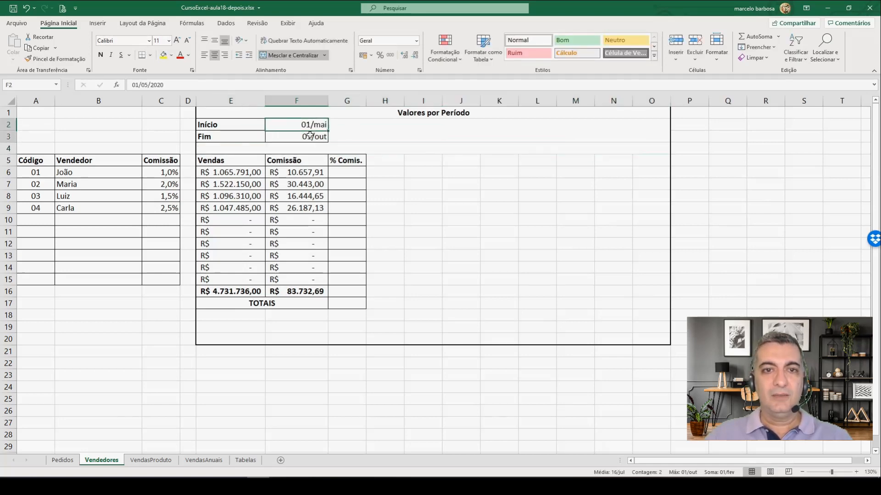
left_click(416, 41)
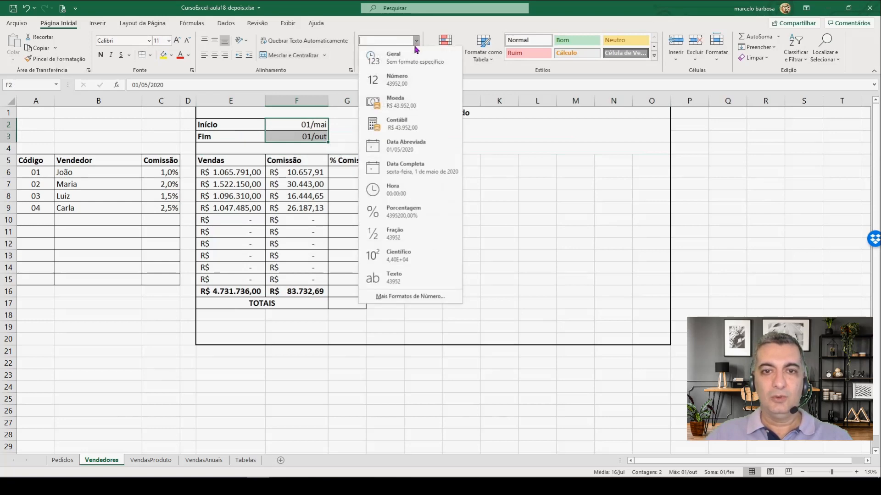
left_click(408, 142)
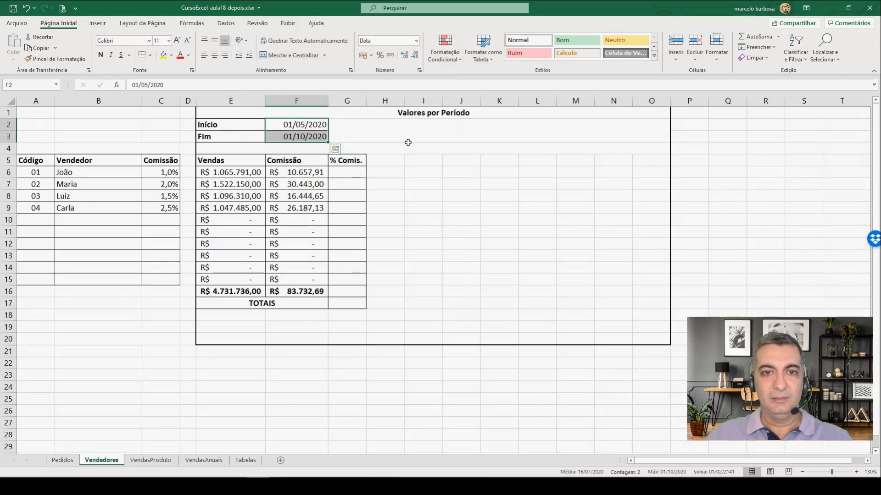
left_click(297, 138)
left_click(297, 125)
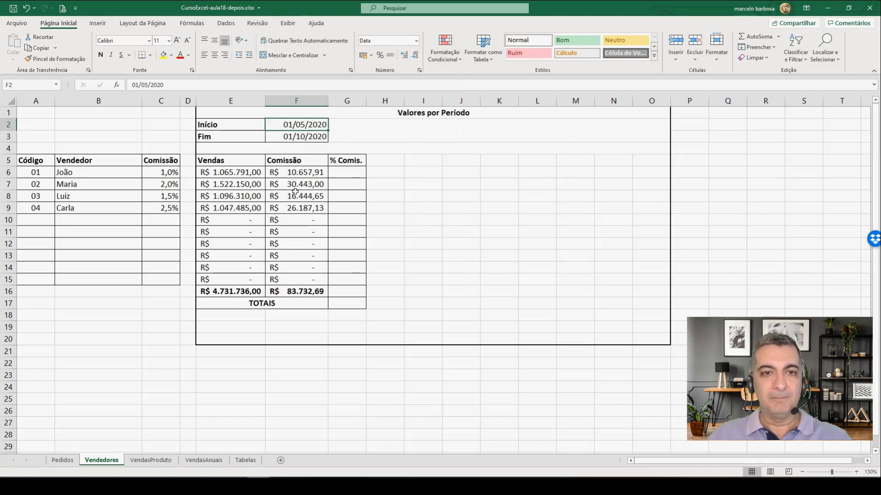
Step: Clear the Vendas and Comissão formulas in E6:F15, keeping the totals row
left_click(232, 173)
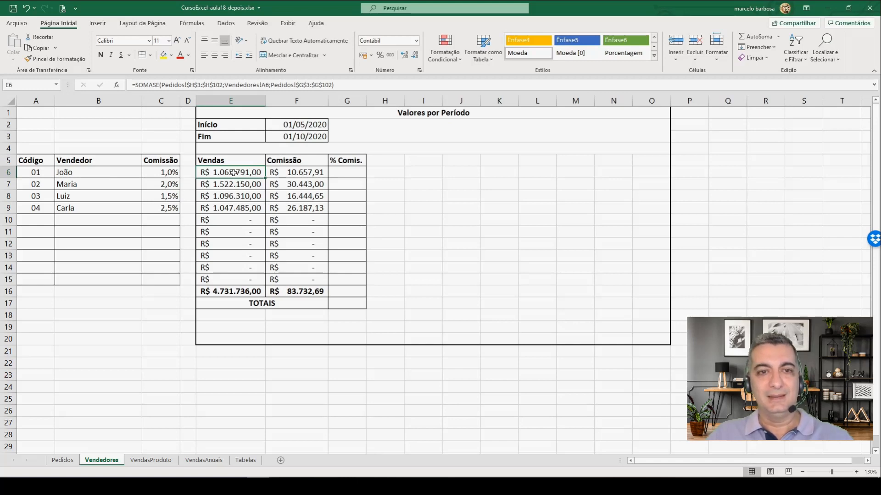
left_click_drag(233, 173, 306, 280)
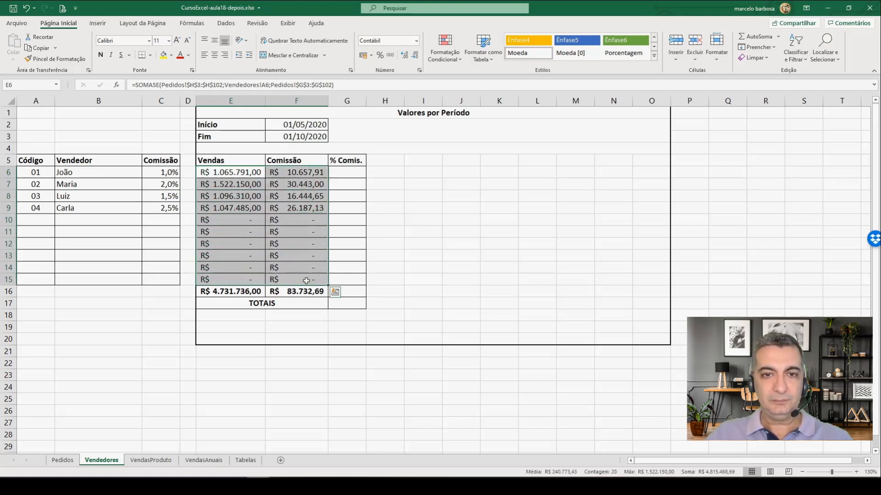
key("Delete")
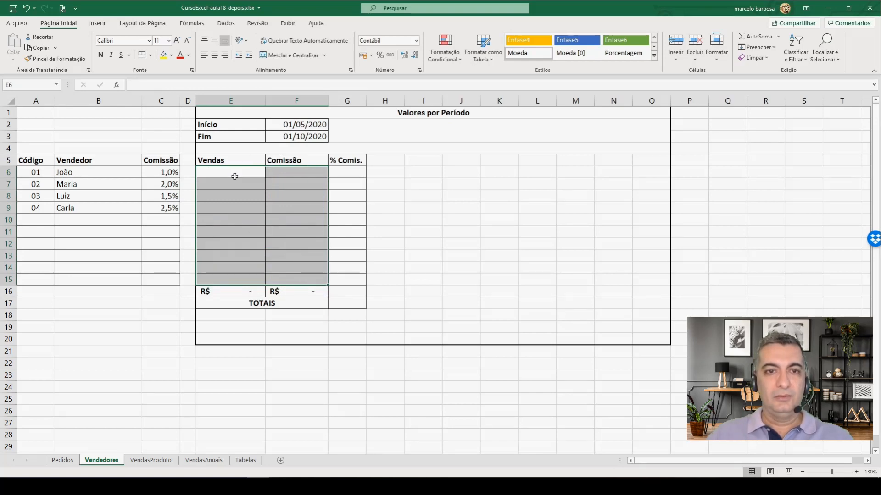
Step: Start a SOMASES formula in the Vendas cell E6 with the order totals in Pedidos G3:G102 as the sum range
left_click(235, 174)
type("=")
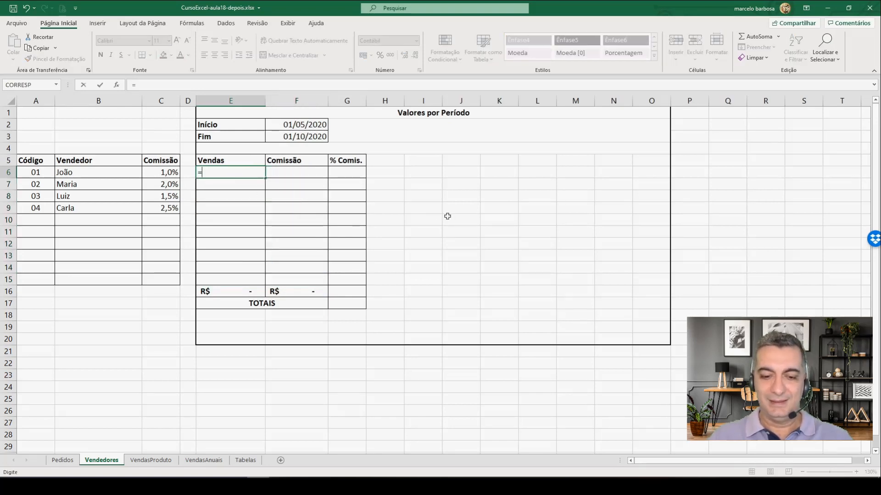
type("somases")
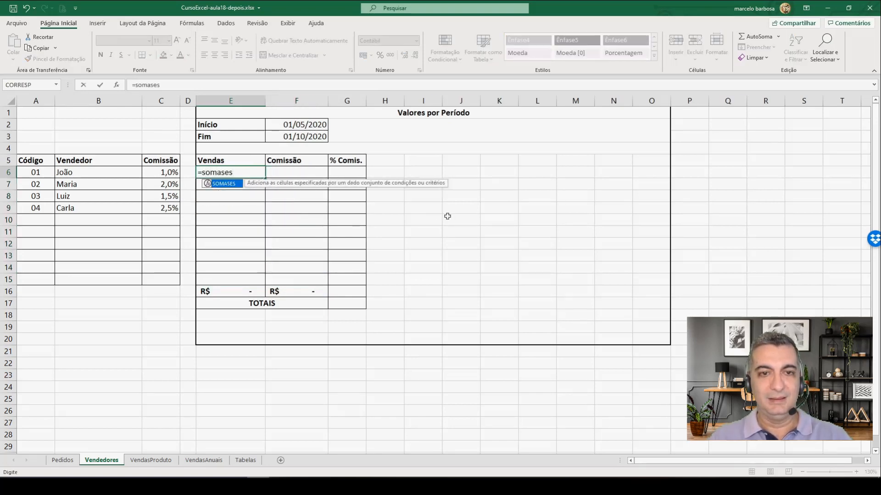
type("(")
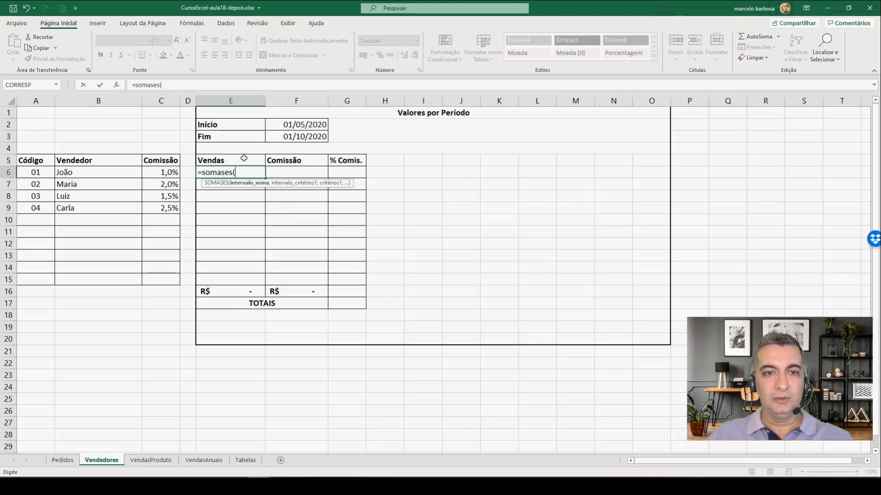
left_click(62, 460)
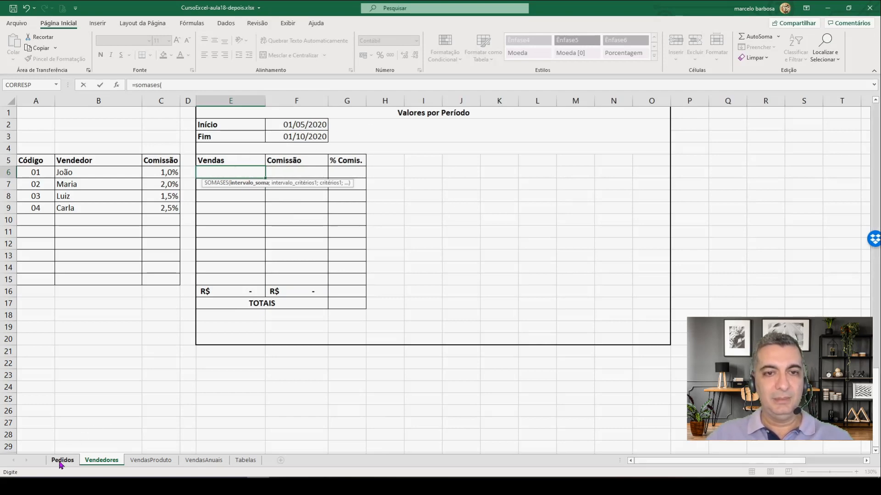
scroll(323, 270, "up", 20)
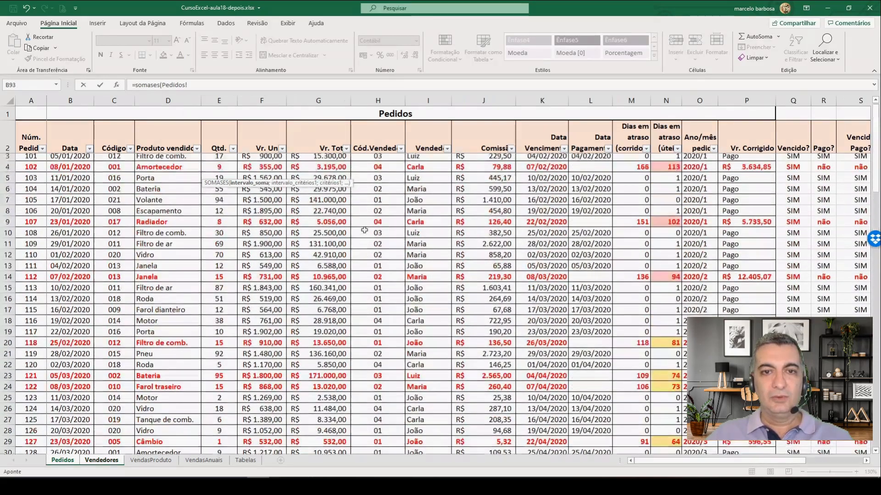
left_click_drag(318, 160, 327, 412)
type(";")
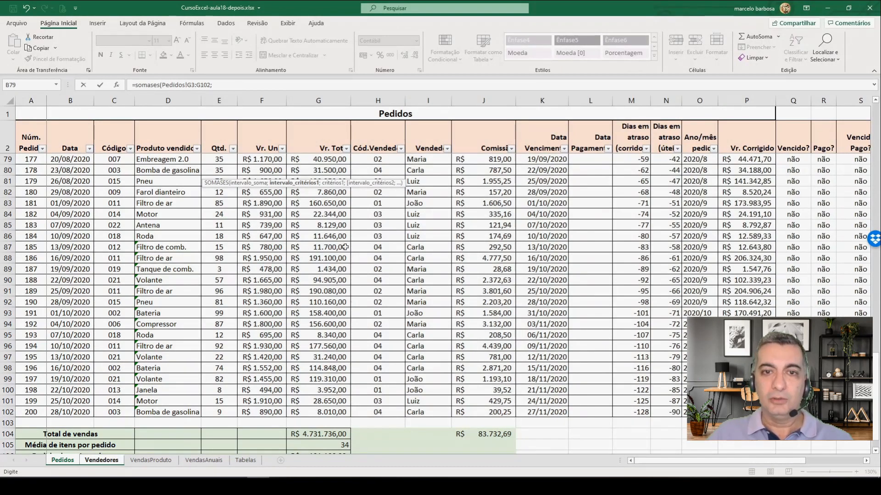
Step: Add the first SOMASES criterion: seller codes in Pedidos H3:H102 matching the seller code in Vendedores A6
scroll(355, 243, "up", 20)
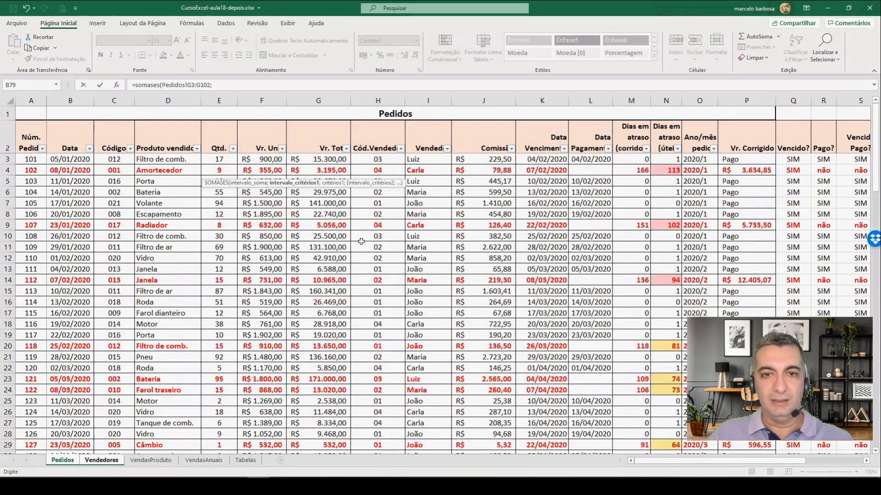
left_click_drag(376, 159, 390, 426)
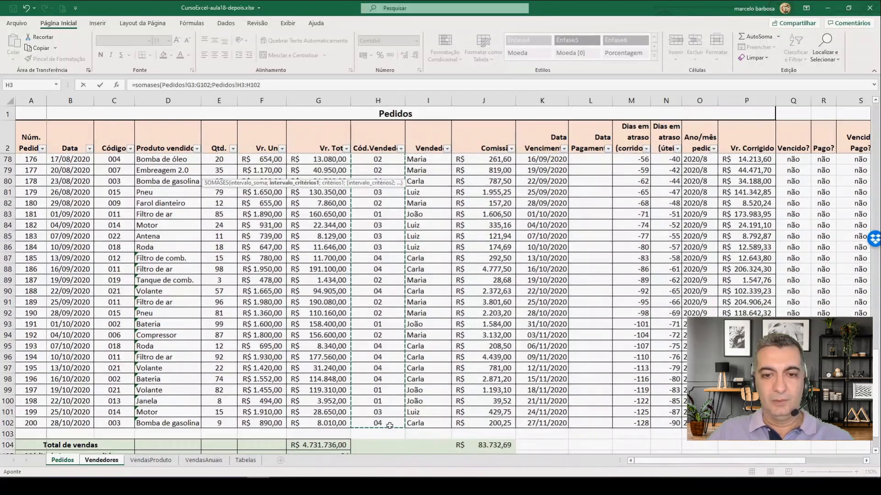
type(";")
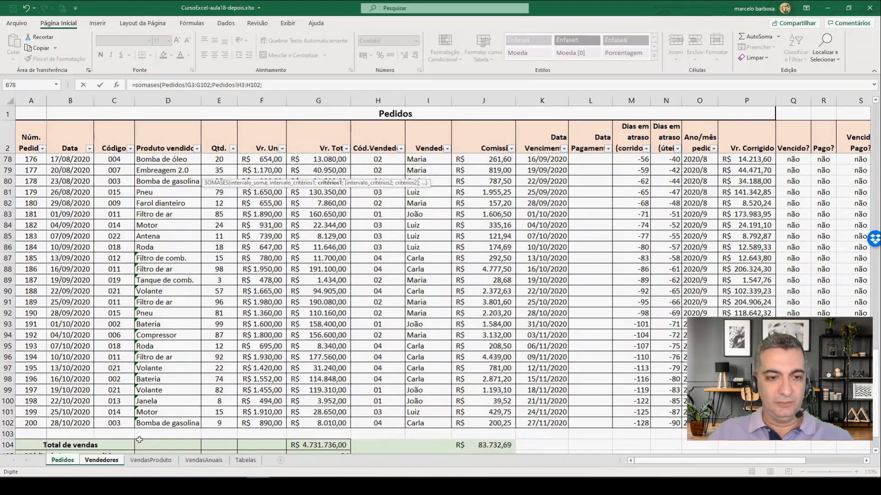
left_click(101, 461)
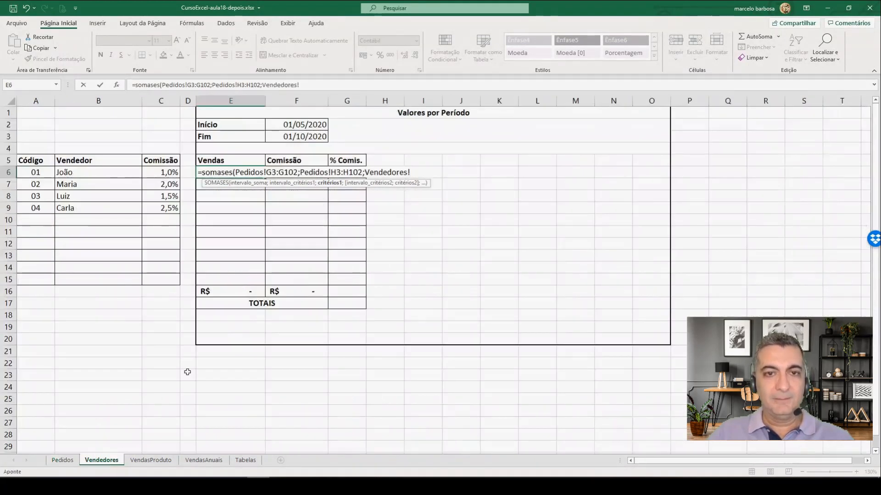
left_click(33, 172)
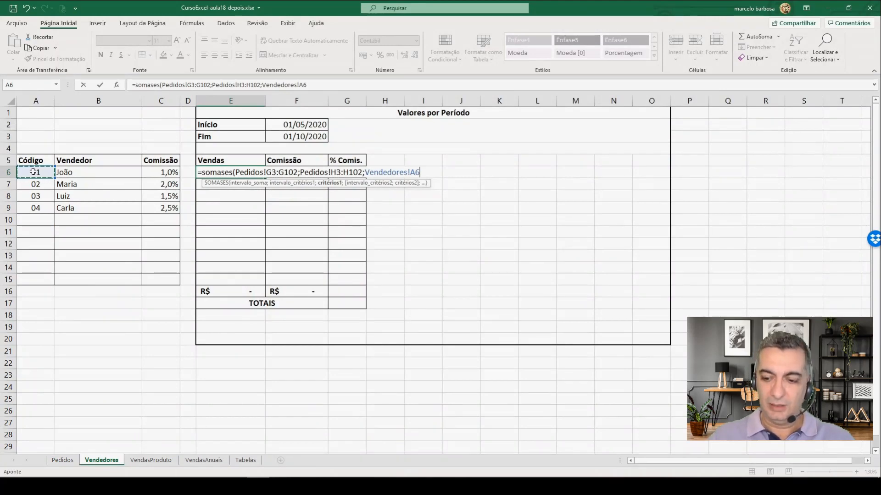
type(";")
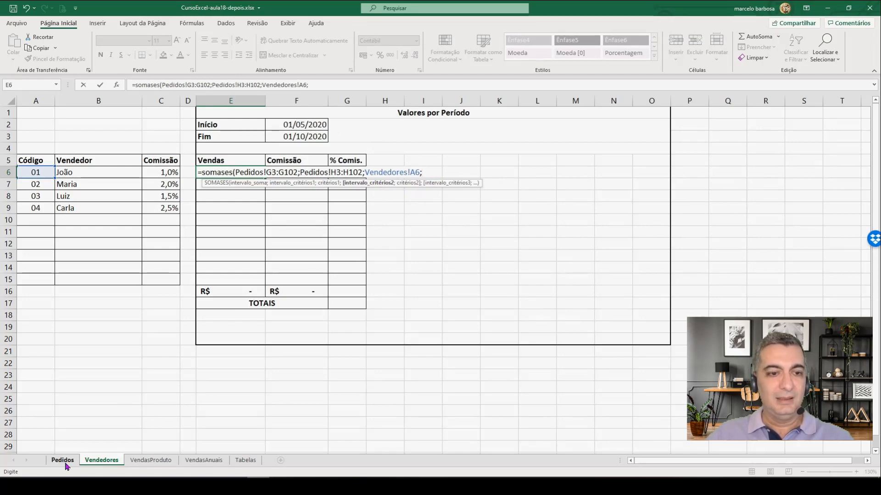
Step: Add the order dates in Pedidos B3:B102 as the second criteria range and return to the Vendedores sheet
left_click(66, 461)
scroll(103, 299, "up", 20)
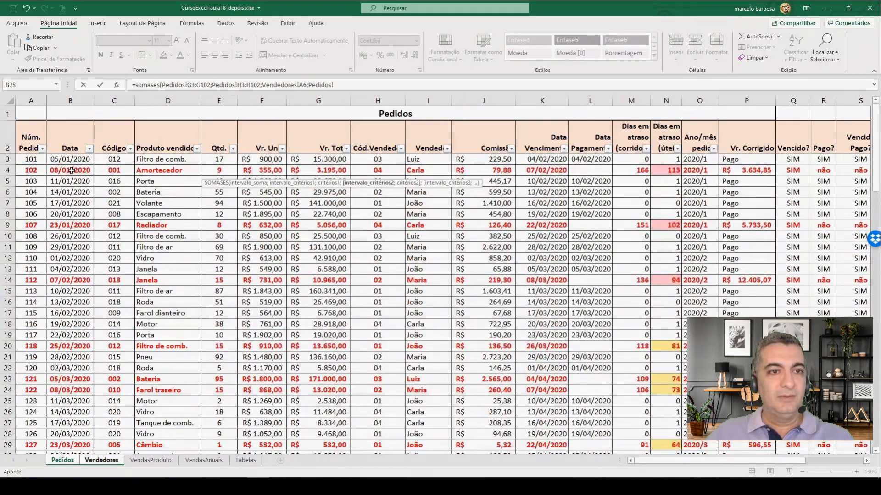
left_click_drag(70, 159, 79, 434)
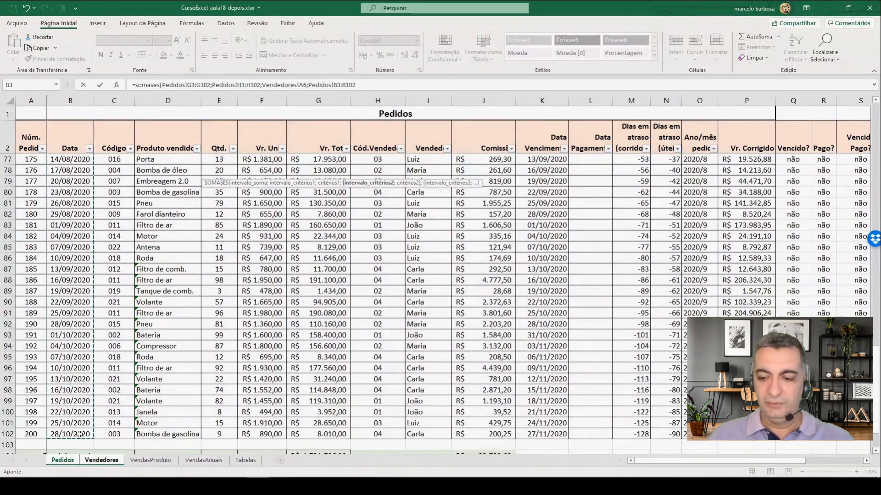
type(";")
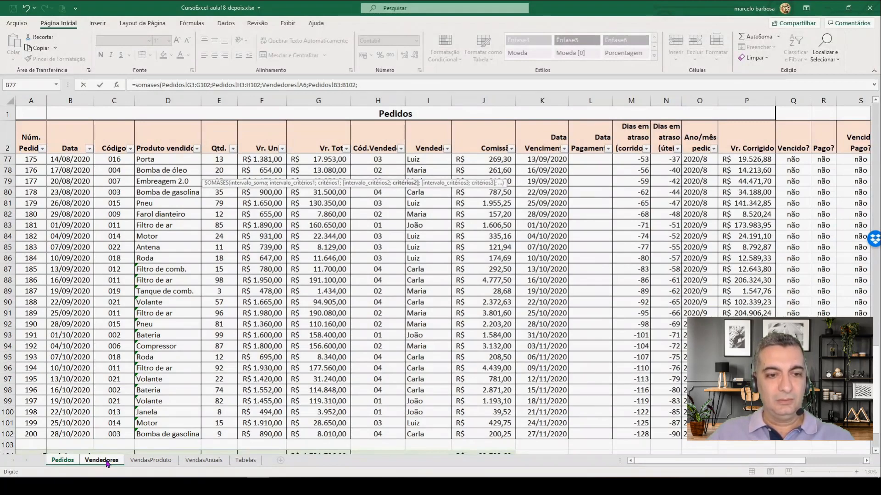
left_click(106, 462)
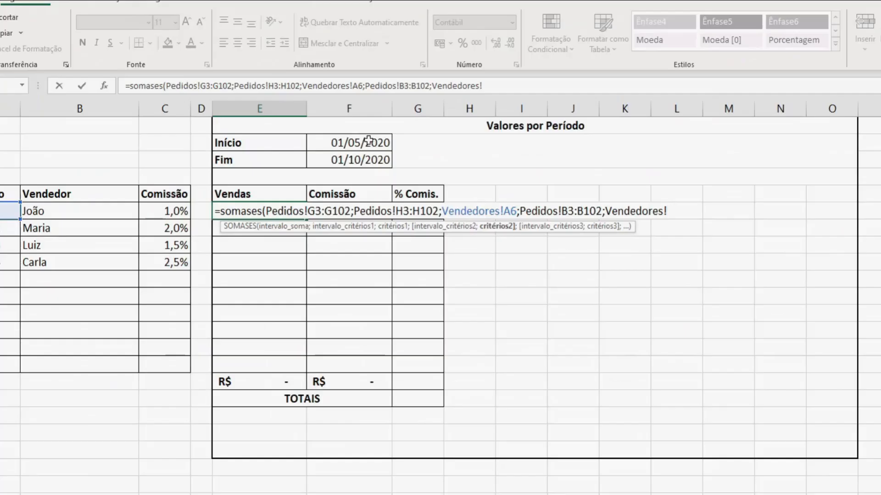
left_click(311, 123)
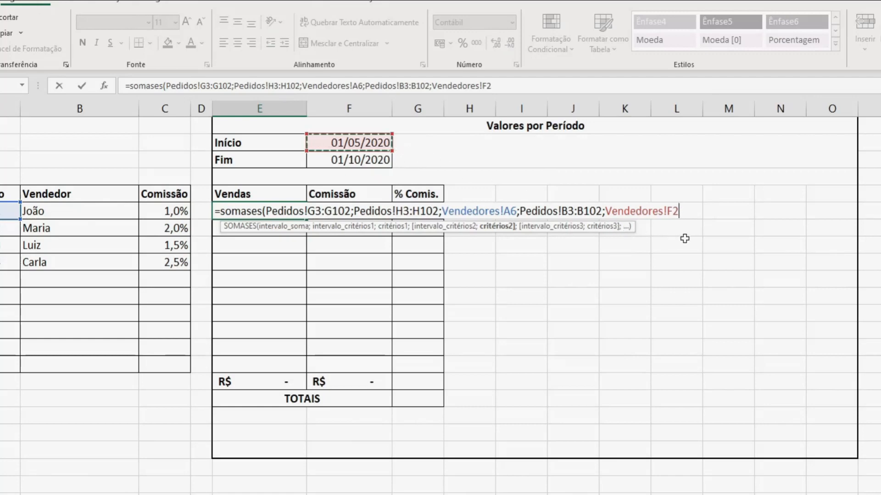
key("BackSpace")
key("BackSpace")
key("BackSpace")
key("BackSpace")
key("BackSpace")
key("BackSpace")
key("BackSpace")
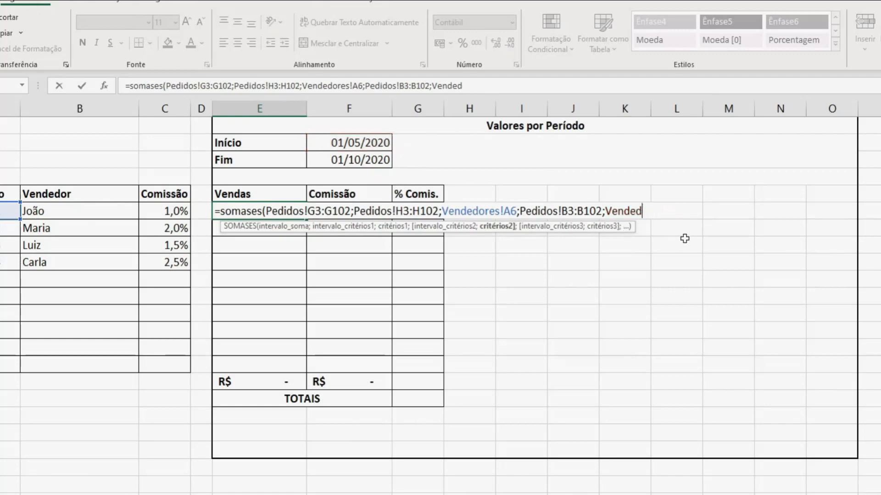
key("BackSpace")
key("BackSpace")
key("BackSpace")
key("BackSpace")
key("BackSpace")
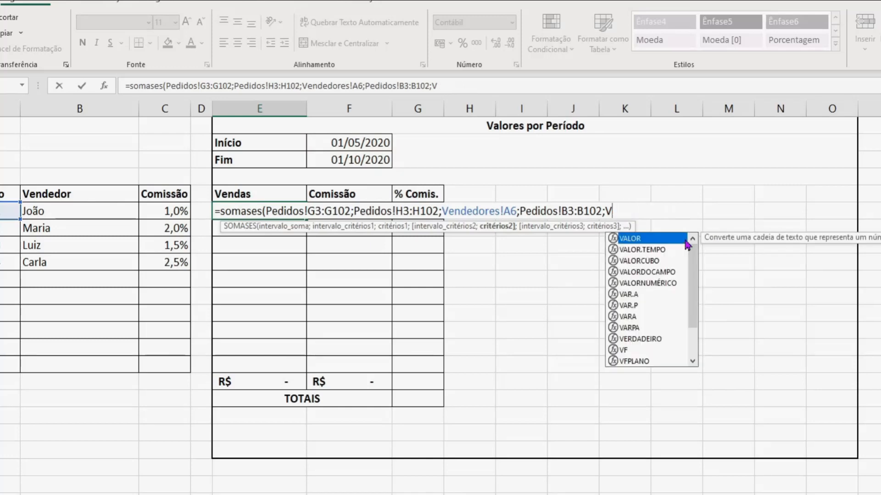
key("BackSpace")
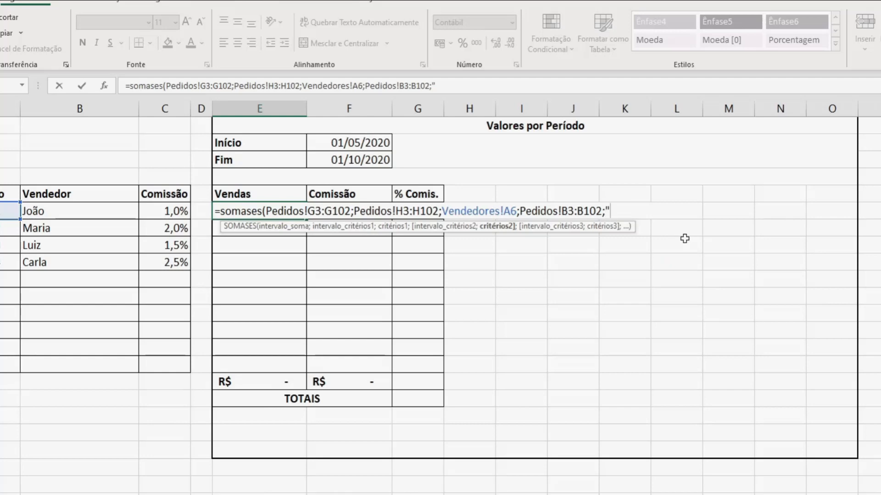
Step: Set the second criterion to ">="&Vendedores!F2 so only orders from the Início date onward count
type(">=")
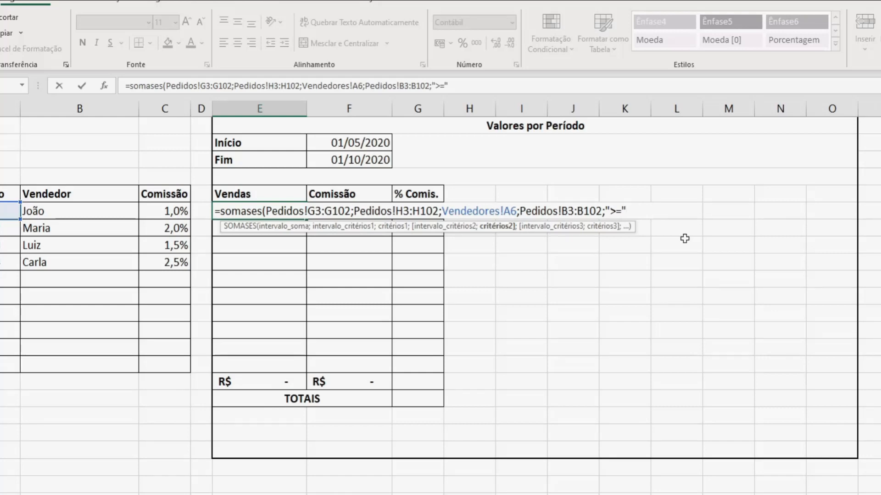
type("&")
left_click(373, 143)
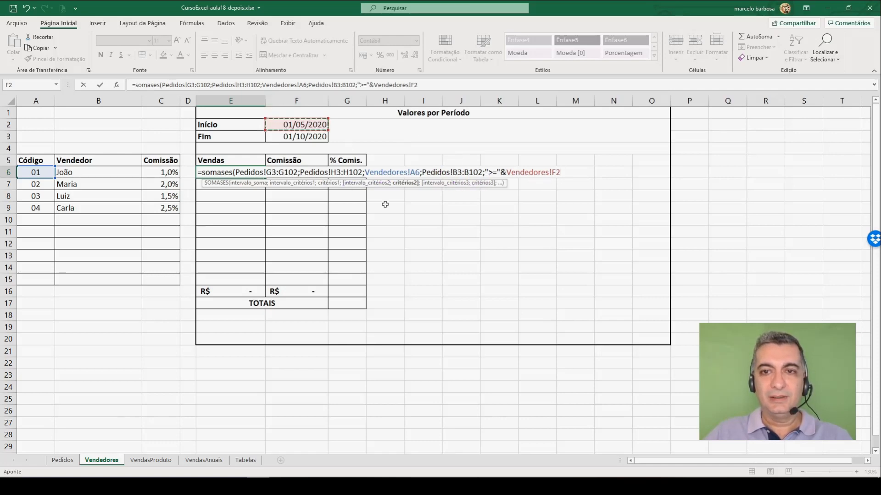
type(";")
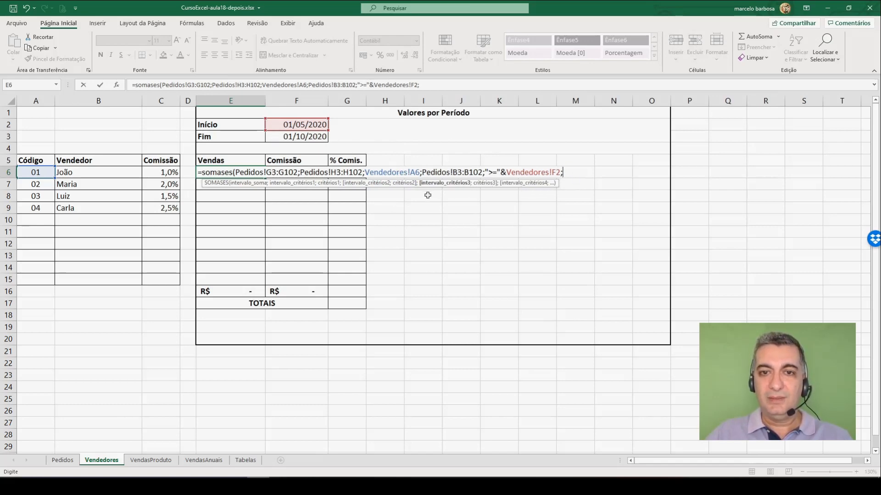
Step: Add the order dates in Pedidos B3:B102 again as the third criteria range
left_click(62, 460)
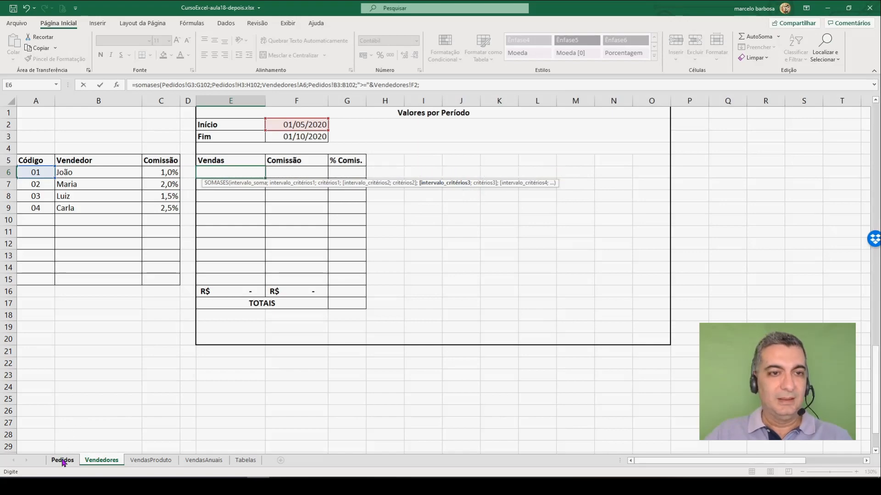
scroll(48, 222, "up", 20)
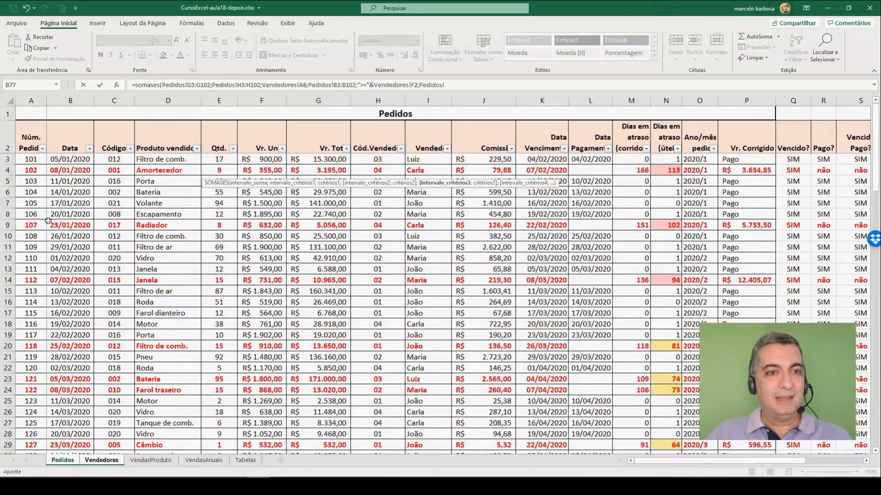
left_click_drag(70, 159, 85, 426)
type(";Vendedores!")
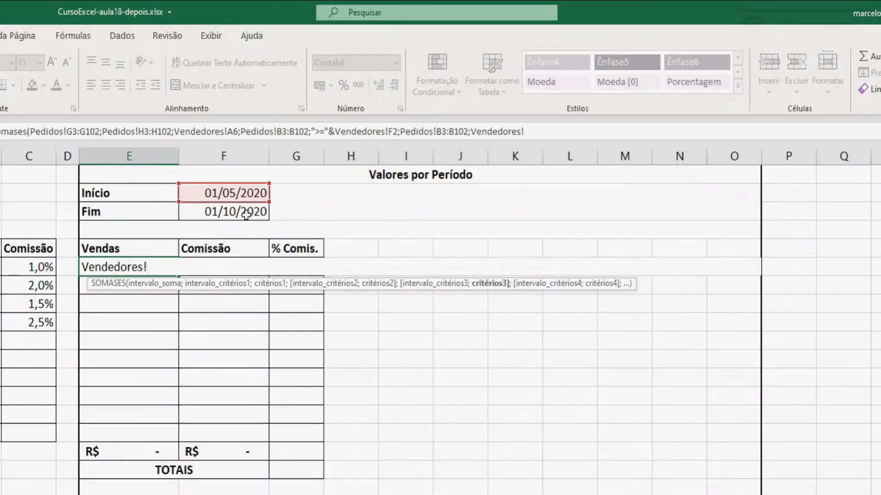
left_click(247, 212)
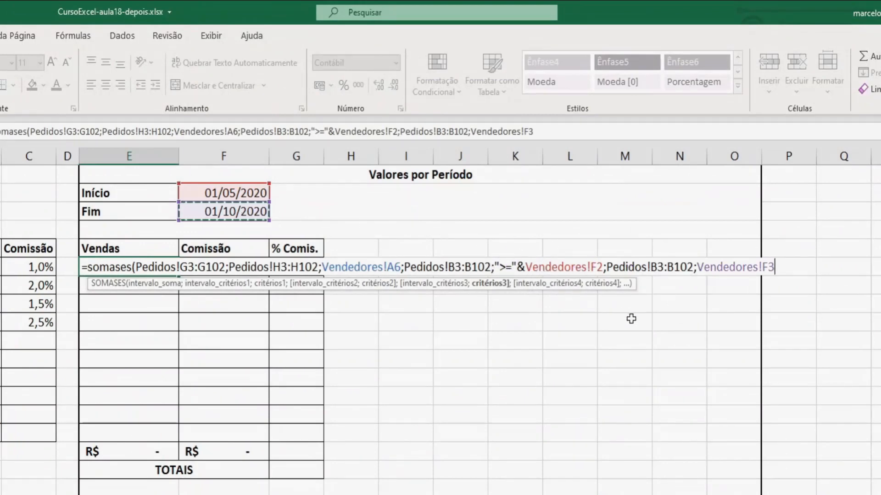
key("BackSpace")
key("BackSpace")
key("BackSpace")
key("BackSpace")
key("BackSpace")
key("BackSpace")
key("BackSpace")
key("BackSpace")
key("BackSpace")
key("BackSpace")
key("BackSpace")
key("BackSpace")
key("BackSpace")
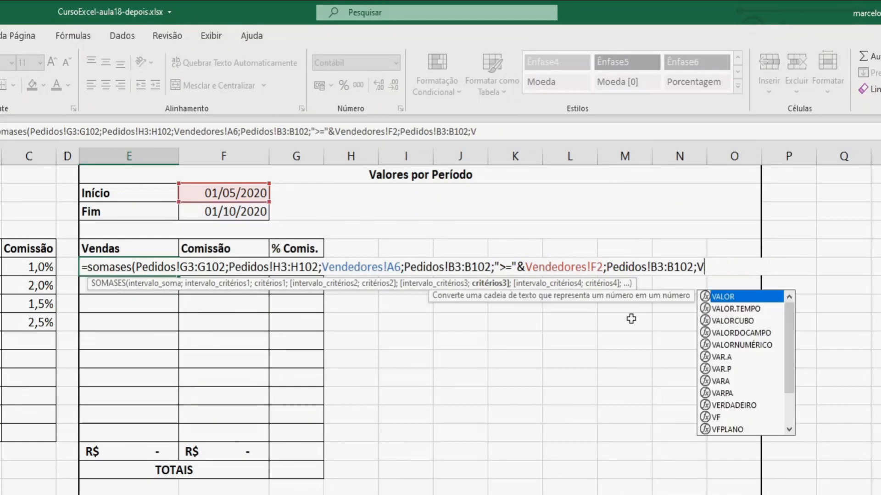
Step: Set the third criterion to "<="&Vendedores!F3 for orders up to the Fim date and close the SOMASES formula
type("\"<=")
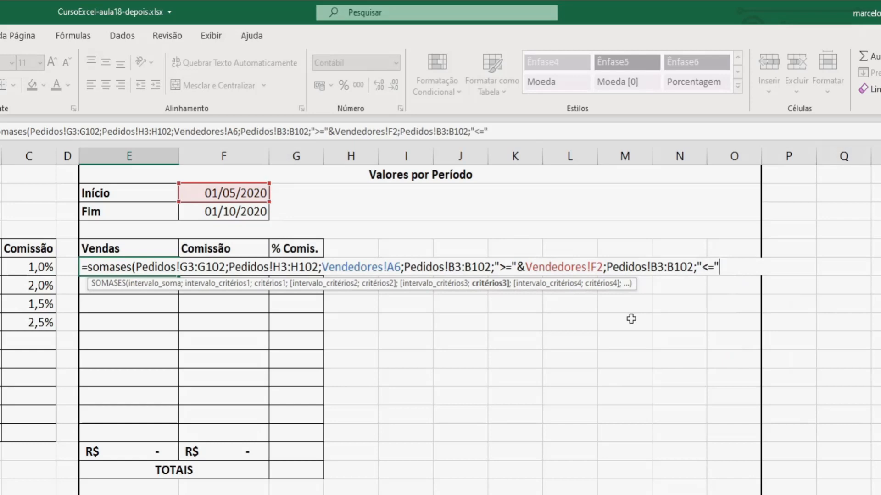
type("\"&")
left_click(233, 209)
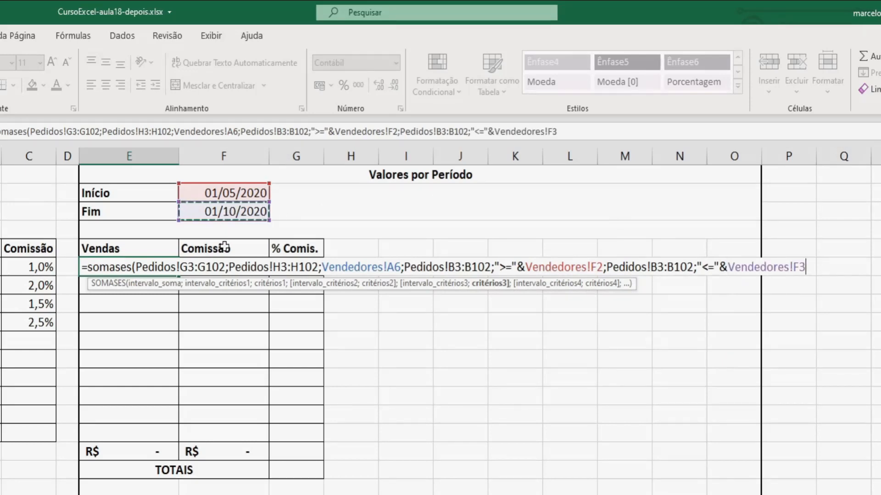
type(")")
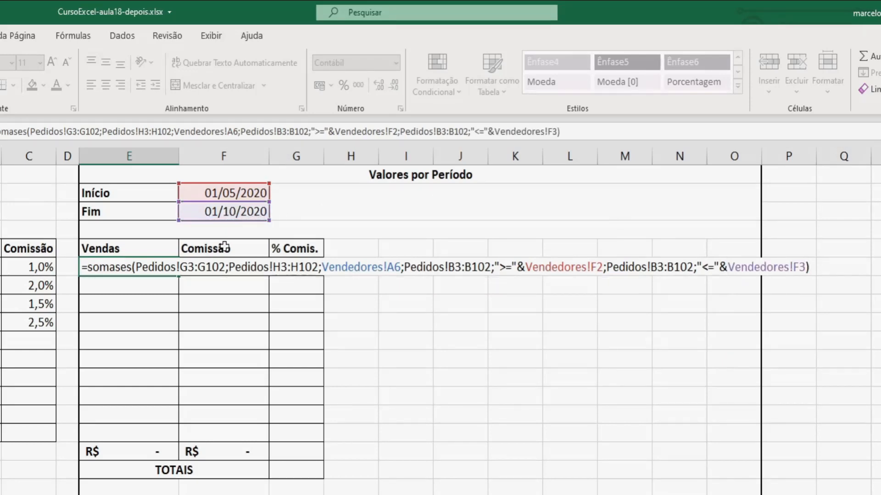
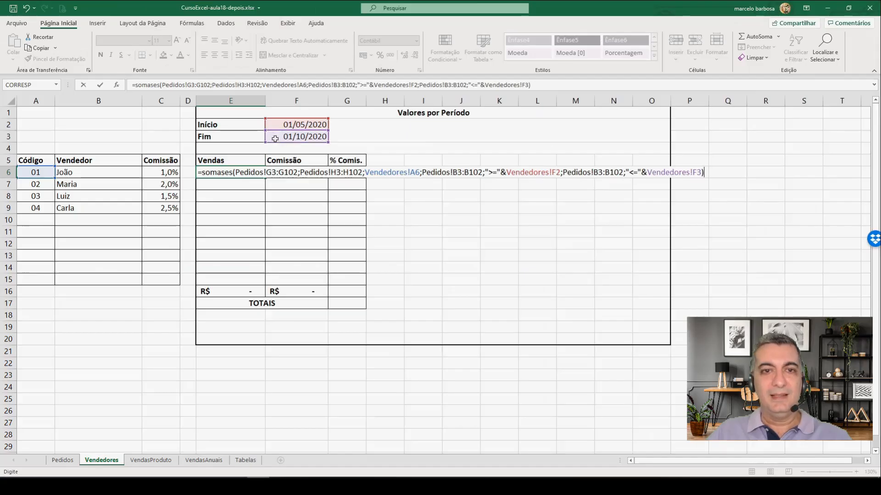
Step: Enter the SOMASES formula in E6 and make its sum range $G$3:$G$102 and first criteria range $H$3:$H$102 absolute
key("Return")
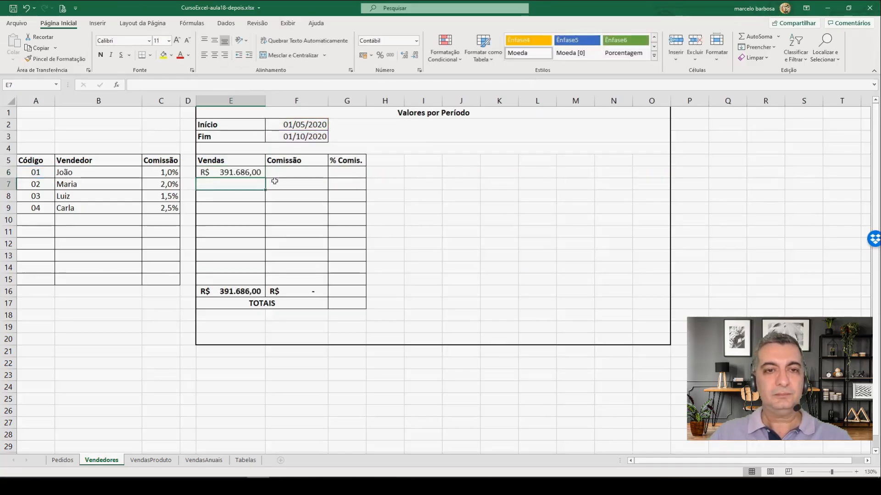
left_click(225, 175)
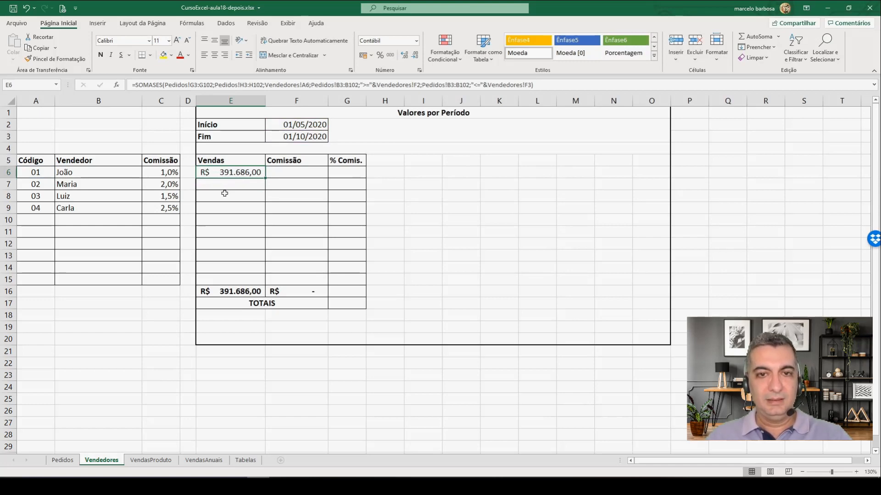
key("F2")
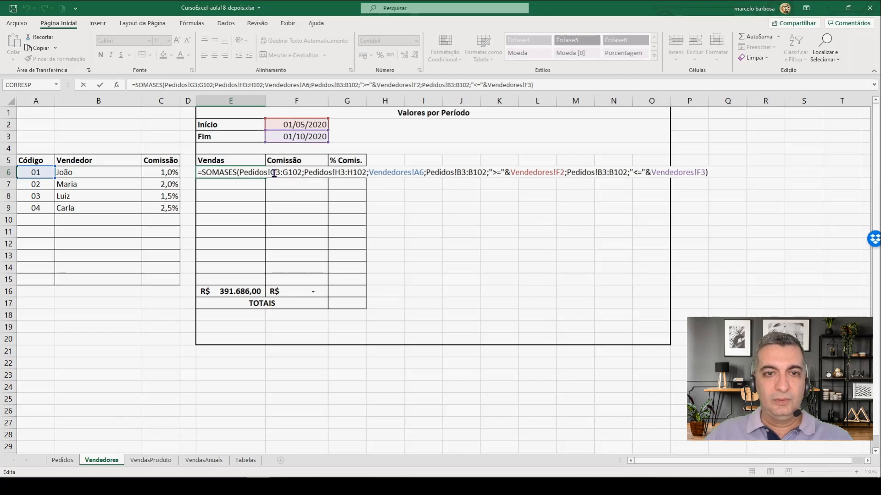
left_click(273, 173)
key("F4")
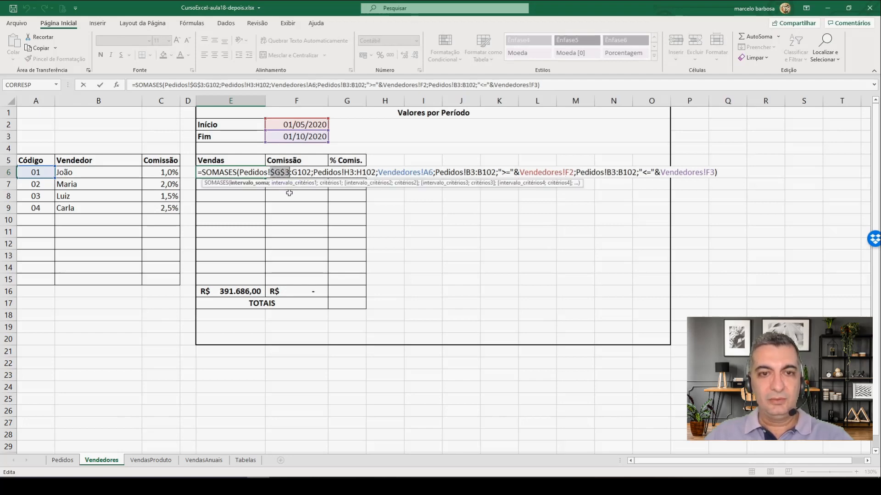
left_click(298, 174)
key("F4")
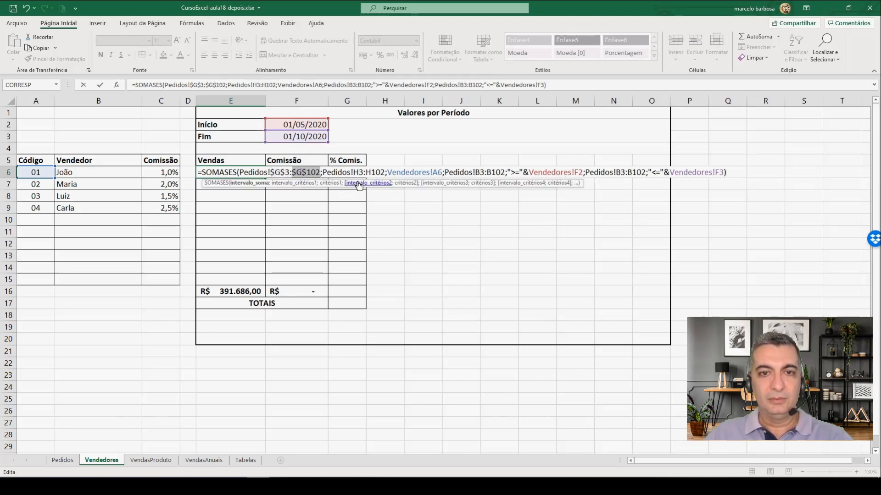
left_click(359, 174)
key("F4")
left_click(390, 174)
Step: Make both order date ranges in the E6 formula absolute as Pedidos!$B$3:$B$102
key("F4")
left_click(499, 173)
key("F4")
left_click(517, 174)
key("F4")
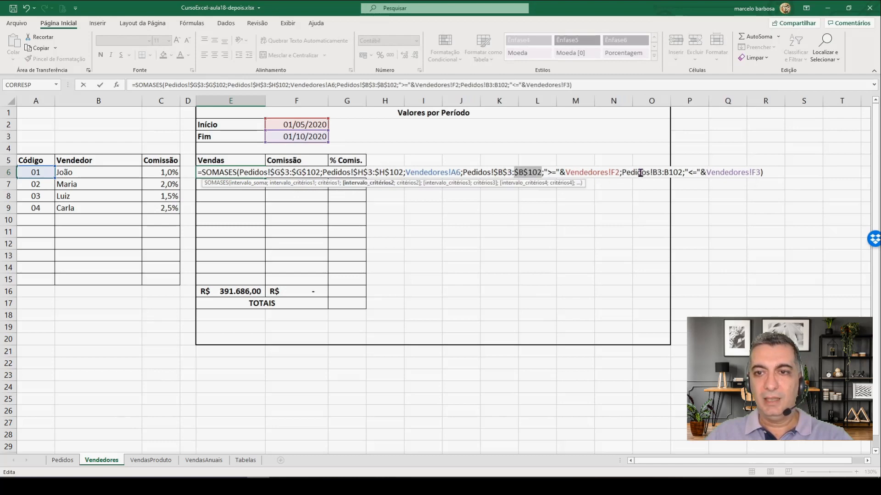
left_click(655, 174)
key("F4")
left_click(677, 173)
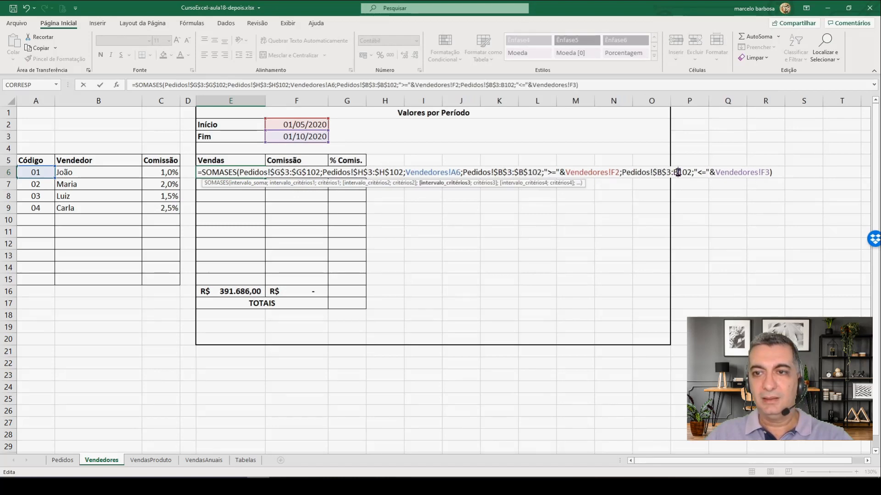
key("F4")
Step: Make the Início and Fim references in the E6 formula absolute as $F$2 and $F$3 and confirm it
left_click(619, 173)
key("F4")
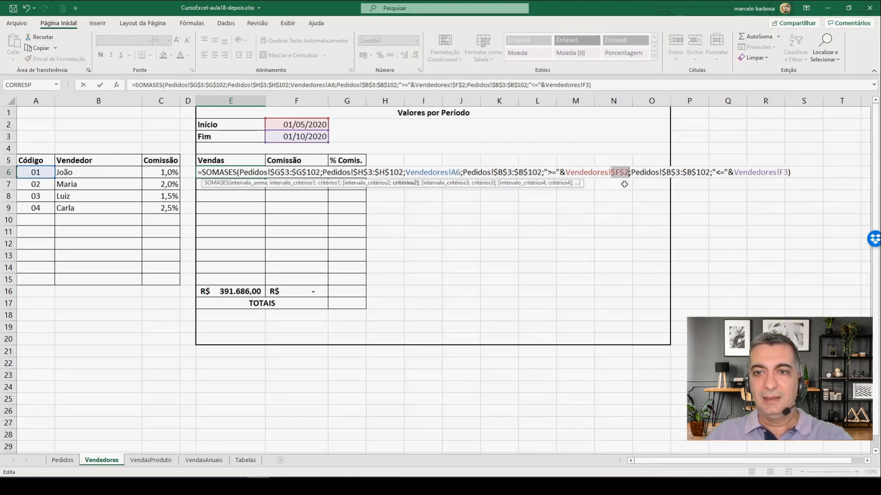
left_click(786, 172)
key("F4")
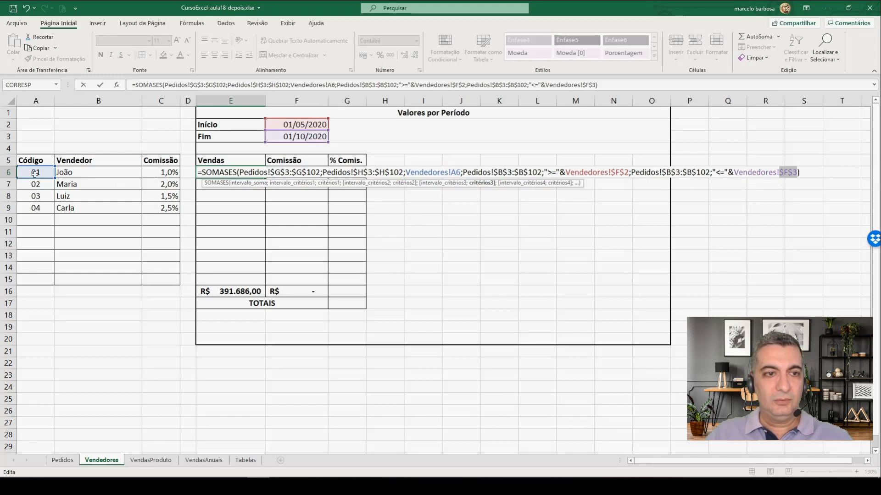
key("Return")
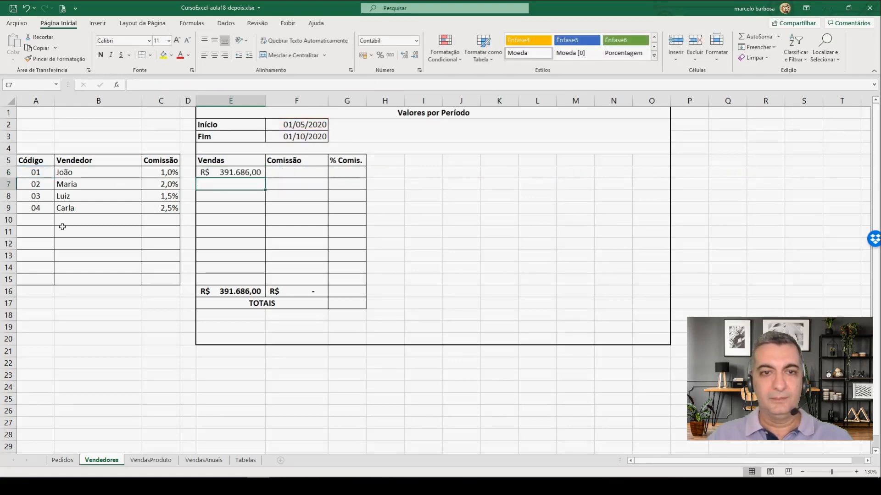
Step: Fill the Vendas formula from E6 down to E15
left_click(239, 173)
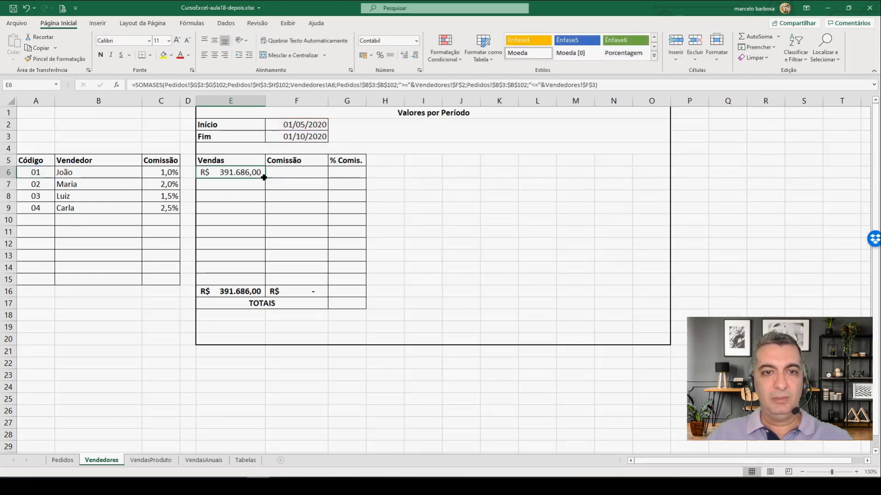
left_click_drag(264, 178, 255, 281)
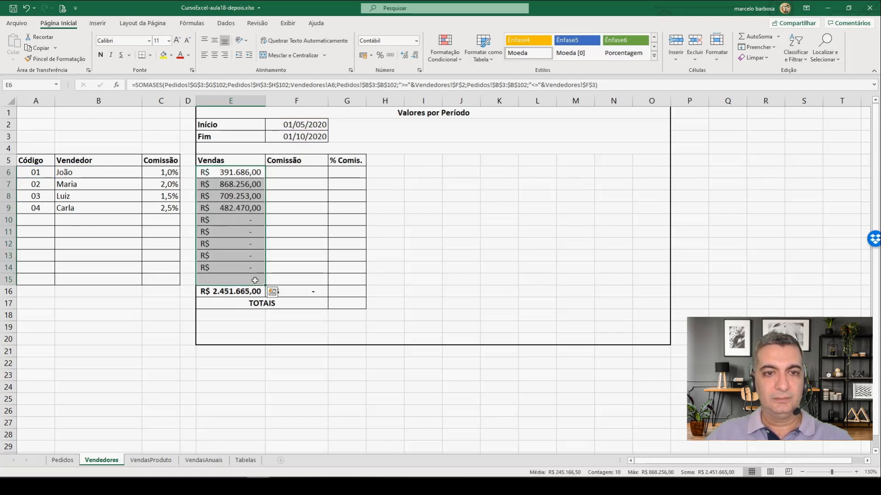
left_click(235, 208)
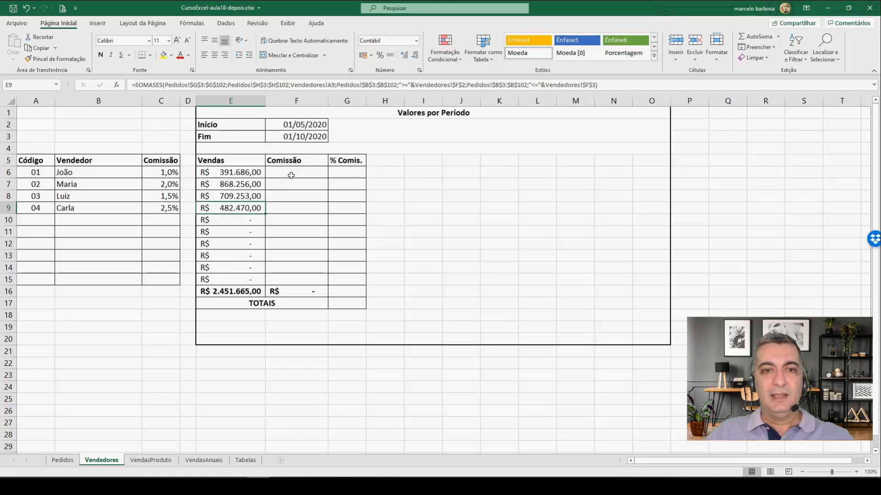
Step: Start a SOMASES formula in Comissão cell F6 with the commissions in Pedidos J3:J102 as the sum range
left_click(290, 175)
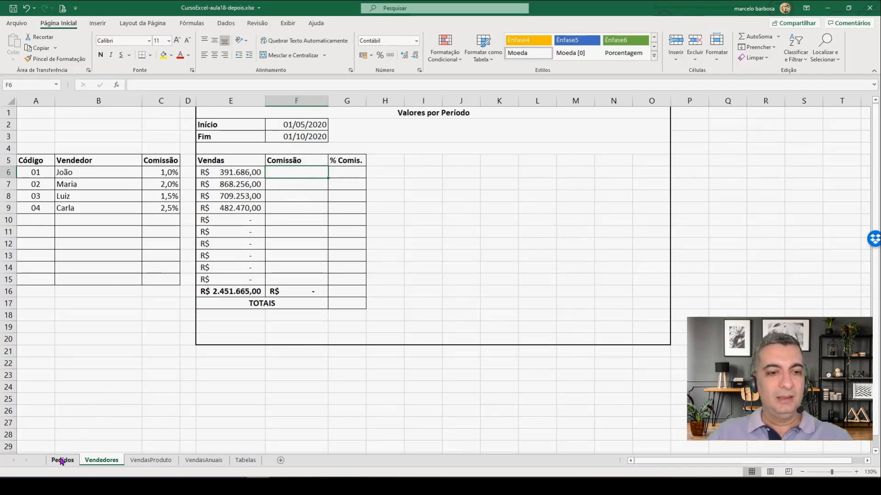
left_click(62, 461)
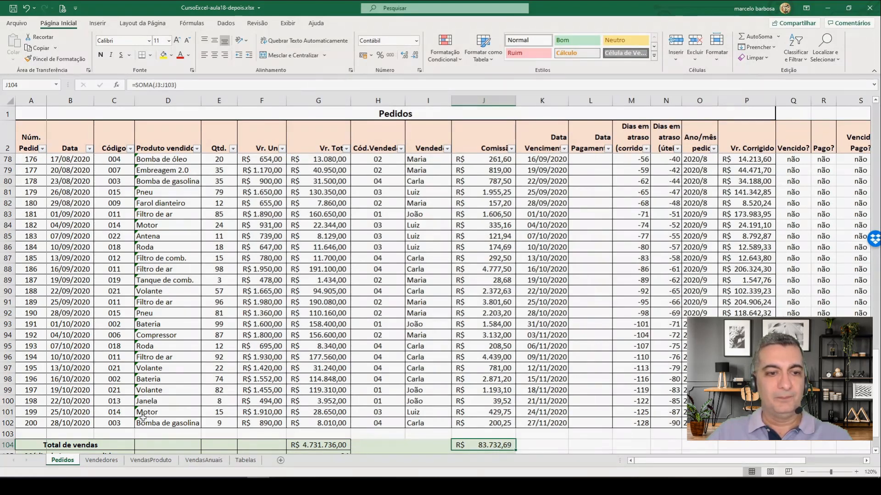
left_click(110, 462)
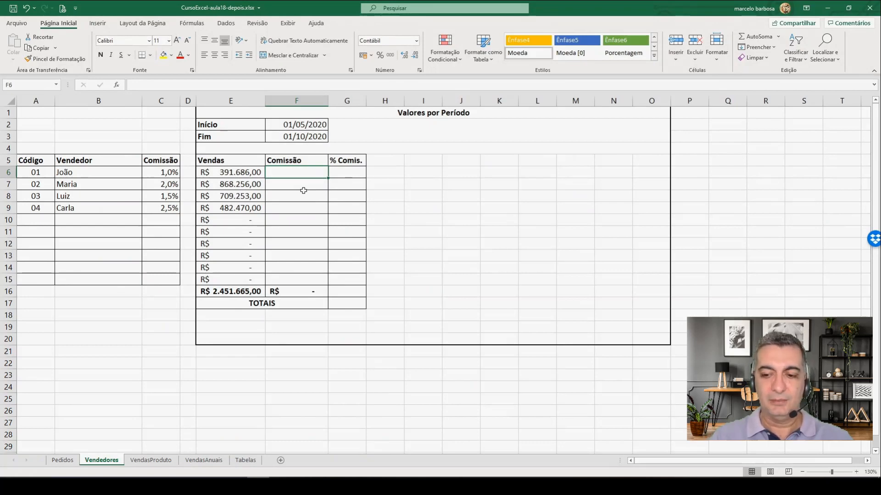
type("=somases")
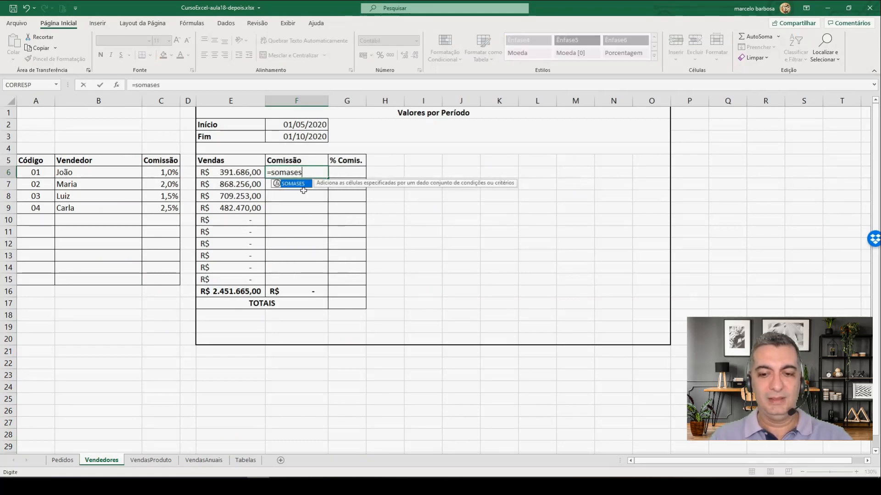
type("(")
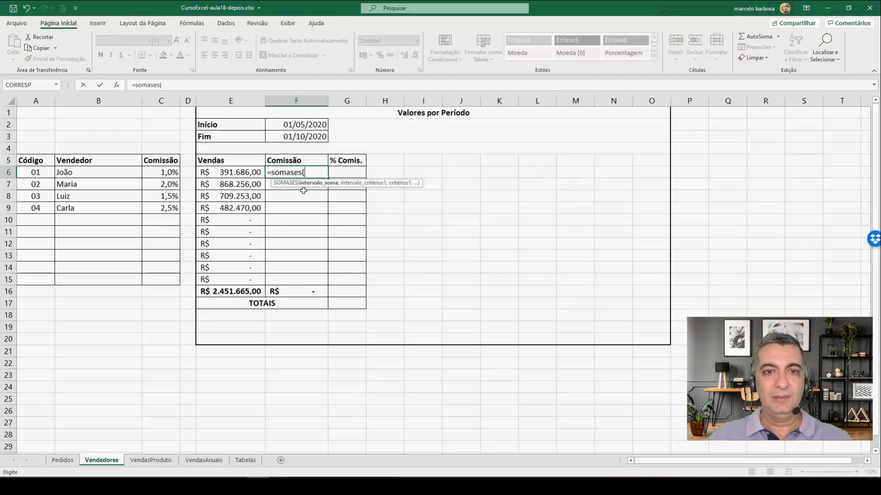
left_click(62, 460)
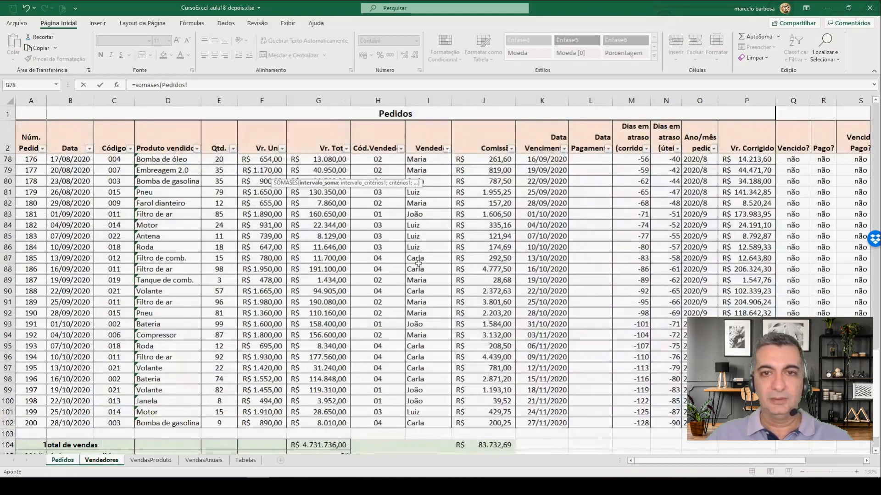
scroll(497, 207, "up", 20)
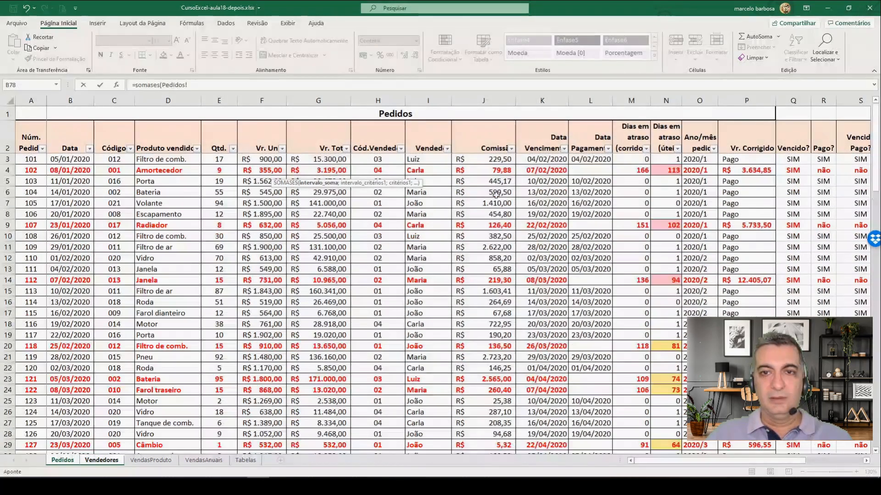
left_click_drag(494, 159, 510, 399)
type(";")
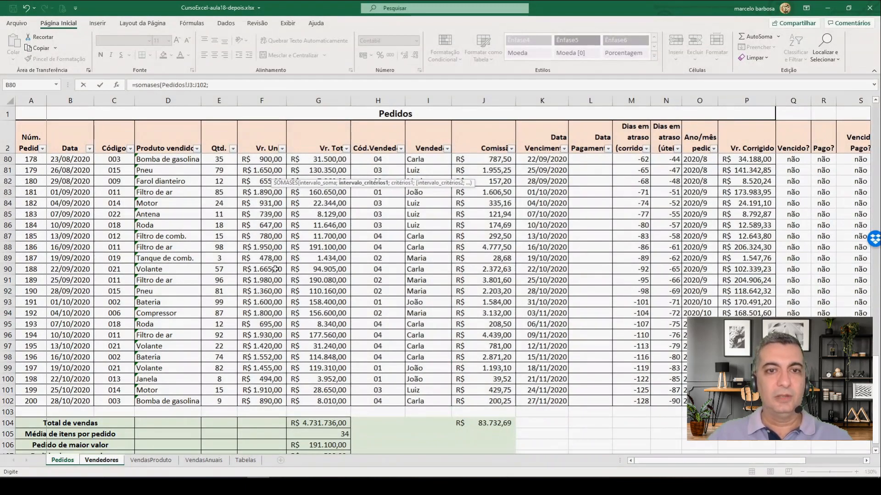
Step: Add the salesperson codes in Pedidos H3:H102 as the first criteria range, with Vendedores!A6 as its criterion
scroll(287, 268, "up", 20)
left_click_drag(377, 159, 393, 392)
type(";")
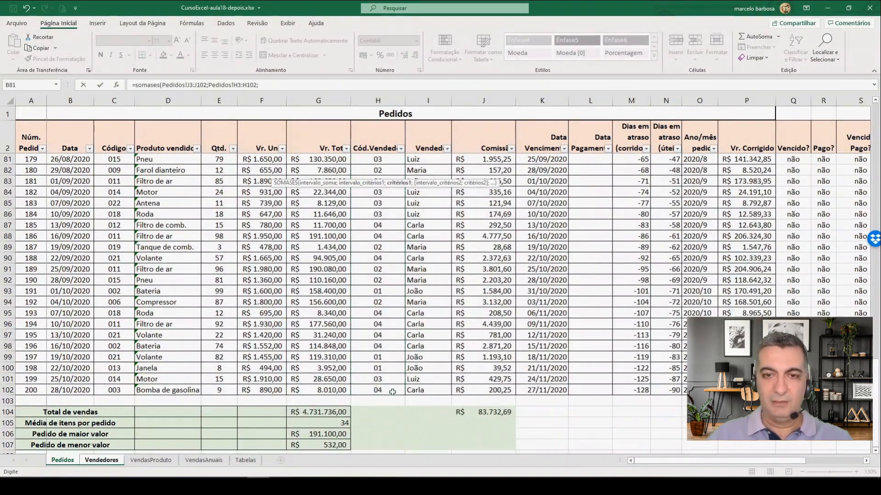
left_click(98, 461)
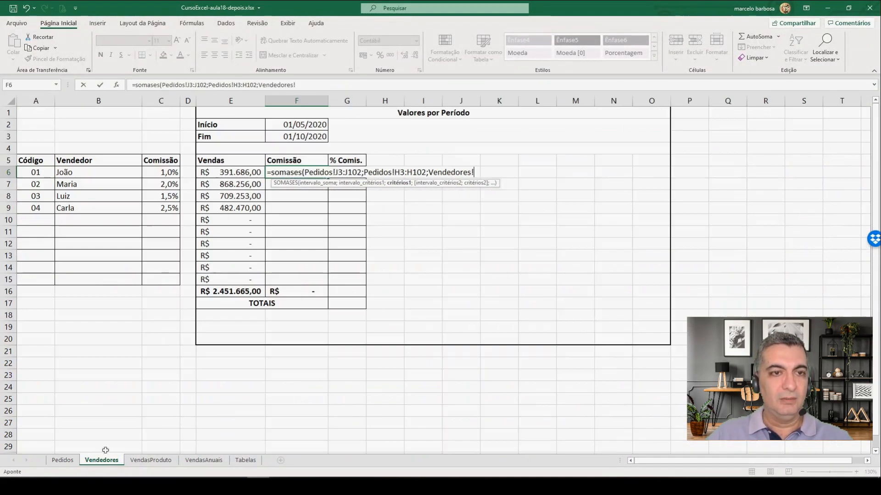
left_click(36, 171)
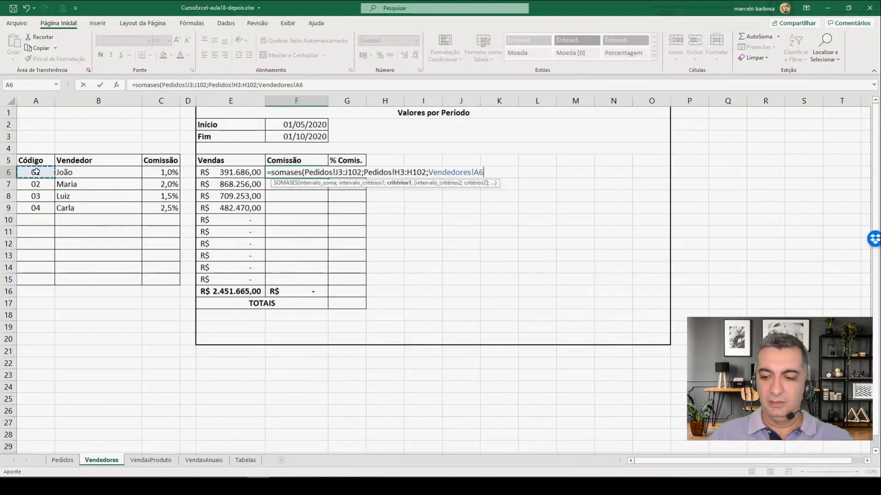
type(";")
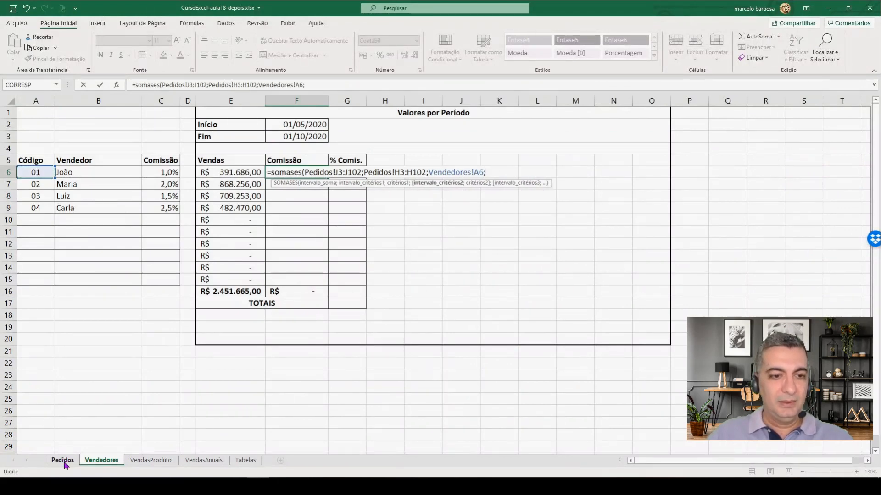
Step: Add the order dates in Pedidos B3:B102 as the second criteria range of the commission formula
left_click(64, 461)
scroll(73, 218, "up", 20)
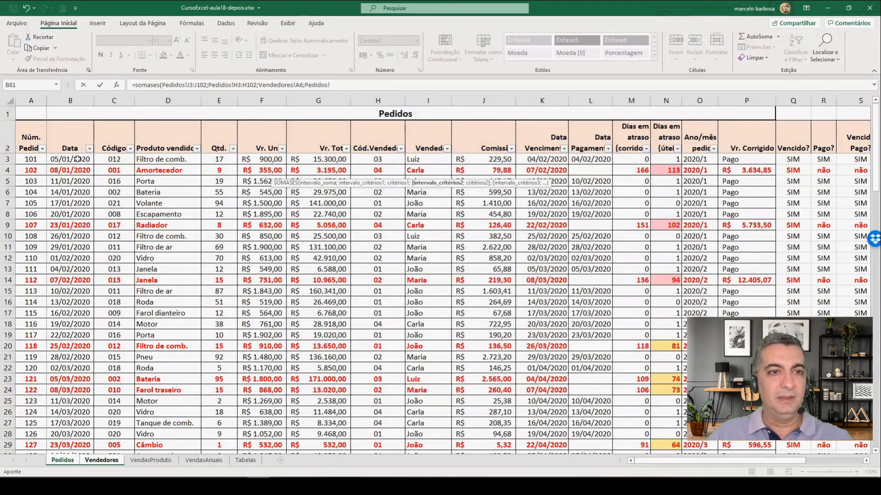
left_click_drag(77, 160, 80, 420)
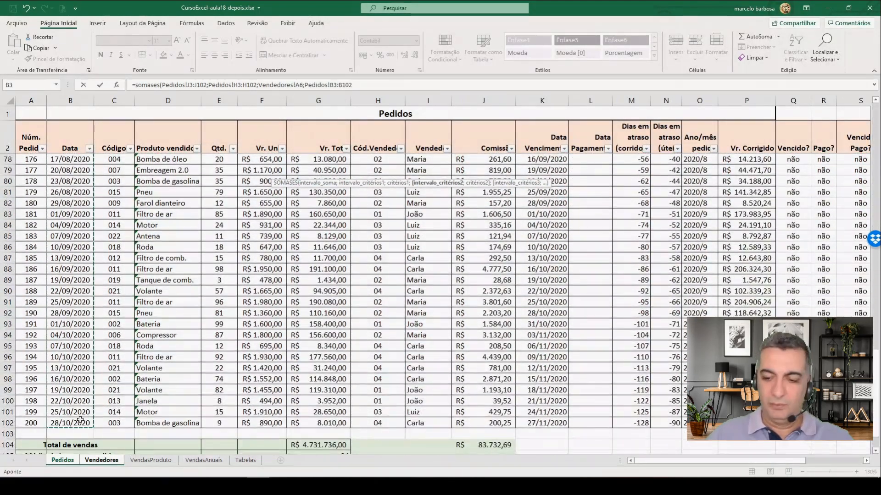
type(";")
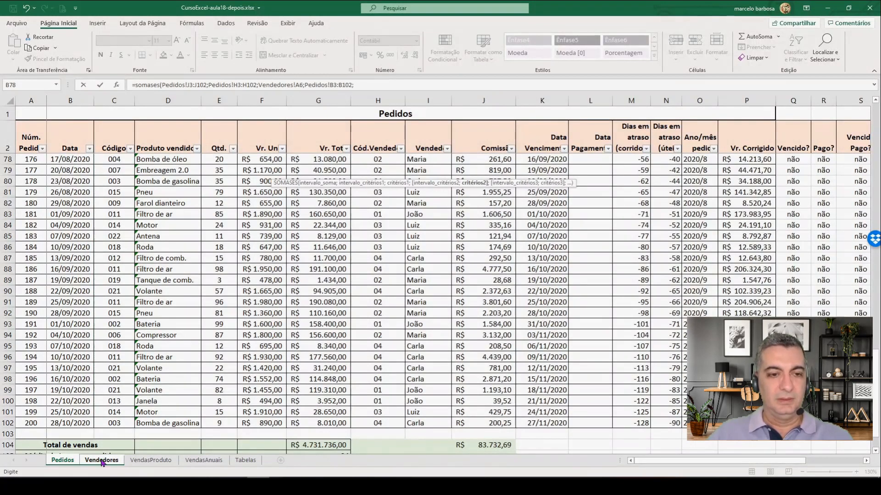
Step: Set the commission formula's second criterion to ">="&Vendedores!F2, the Início date
left_click(102, 461)
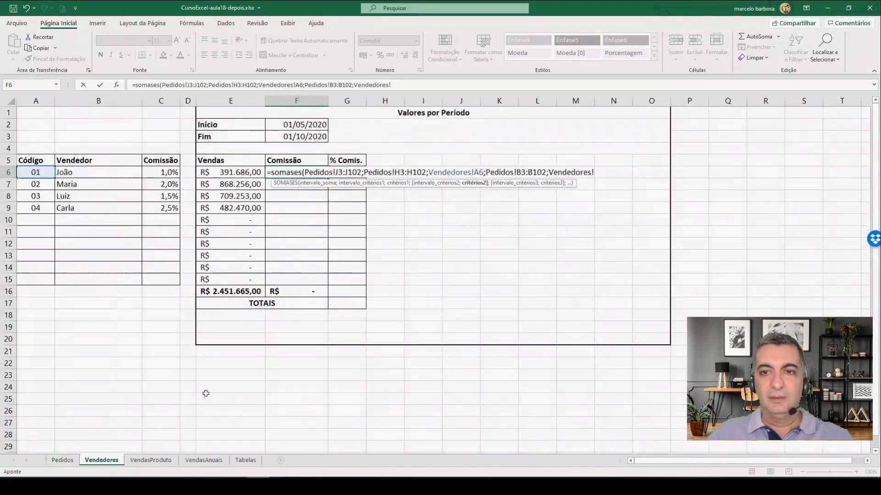
key("BackSpace")
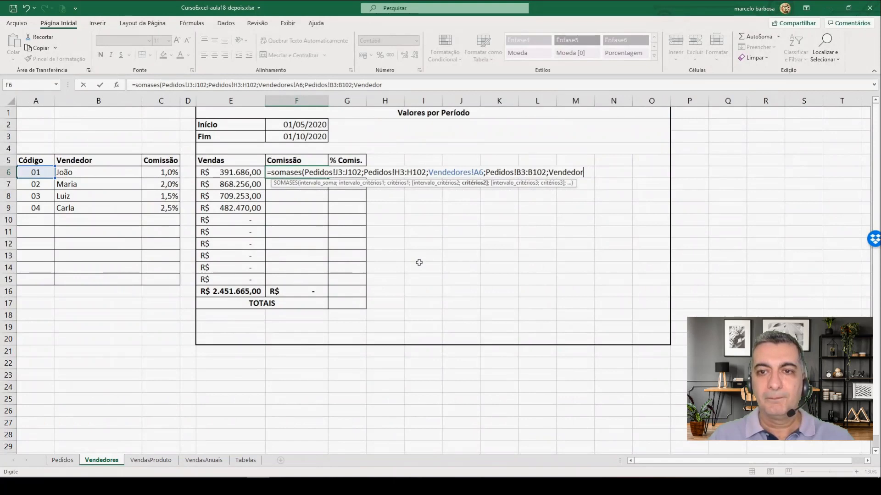
key("BackSpace")
key("BackSpace")
key("BackSpace")
key("BackSpace")
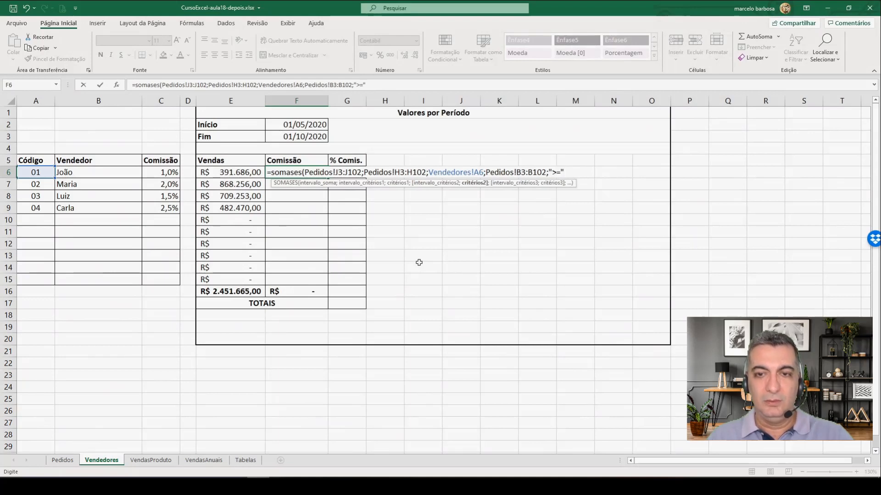
left_click(309, 125)
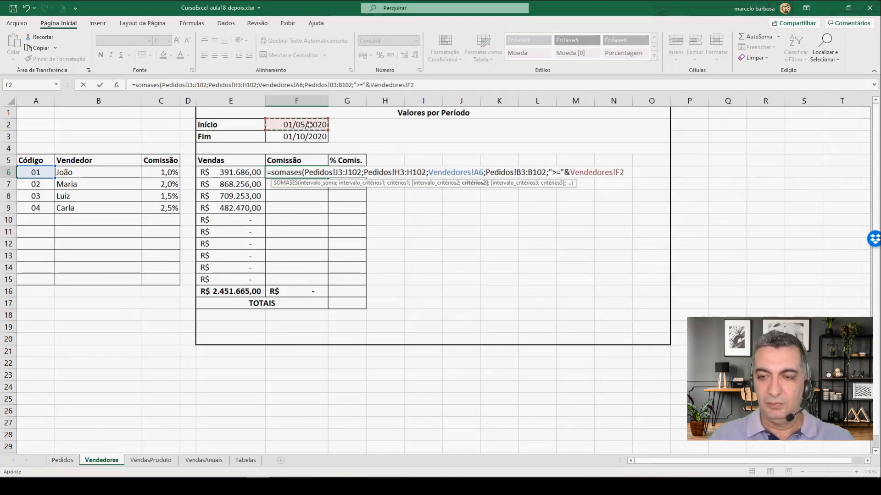
type(";")
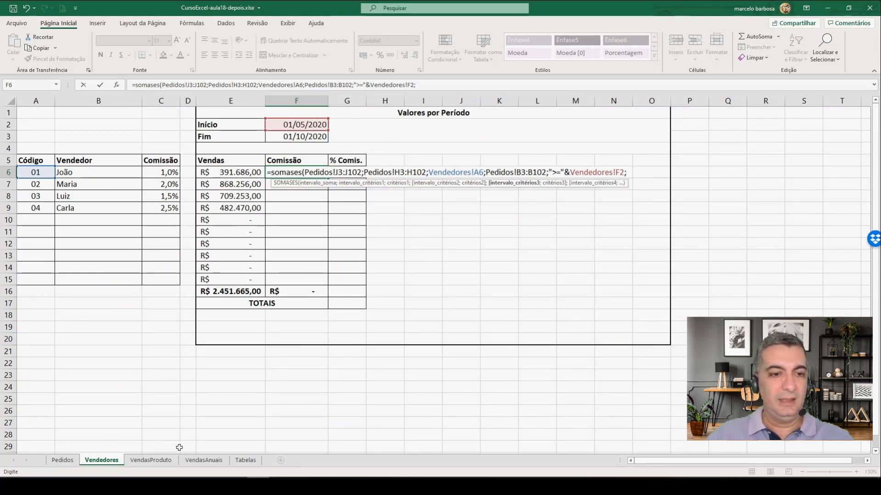
Step: Add the order dates in Pedidos B3:B102 again as the commission formula's third criteria range
left_click(64, 461)
scroll(64, 234, "up", 20)
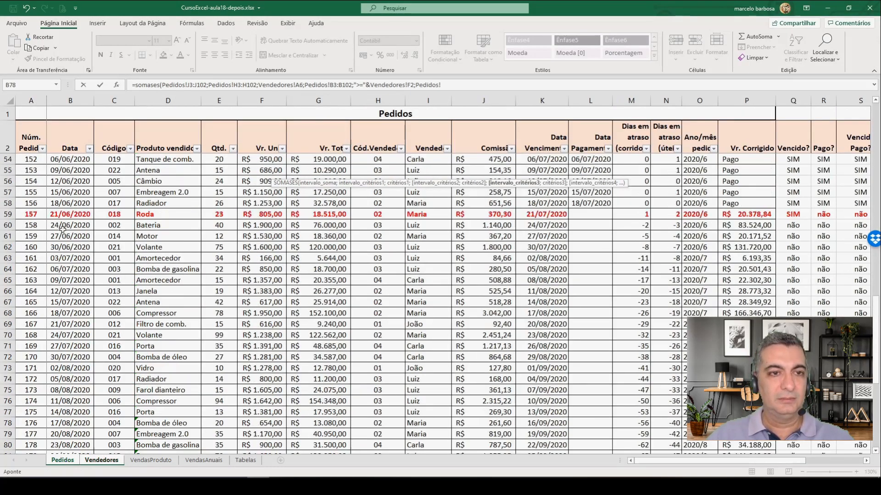
left_click_drag(69, 160, 77, 434)
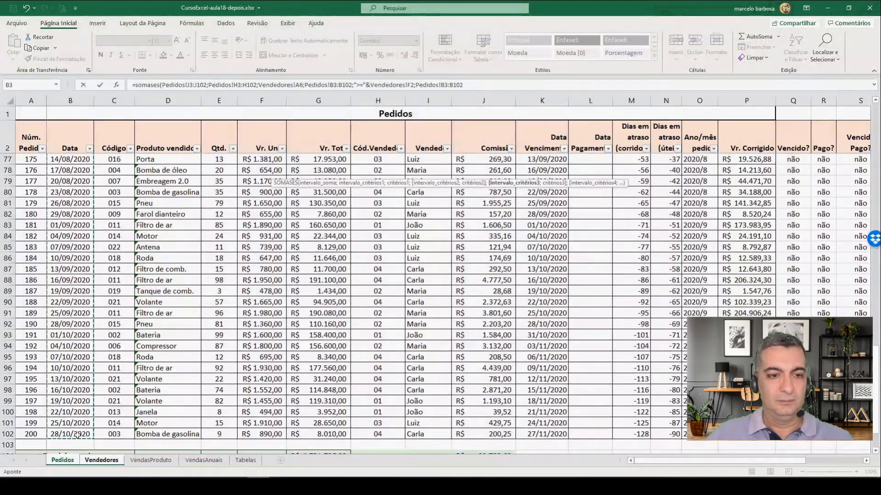
Step: Set the commission formula's third criterion to "<="&Vendedores!F3, the Fim date, and complete the SOMASES formula
type(";")
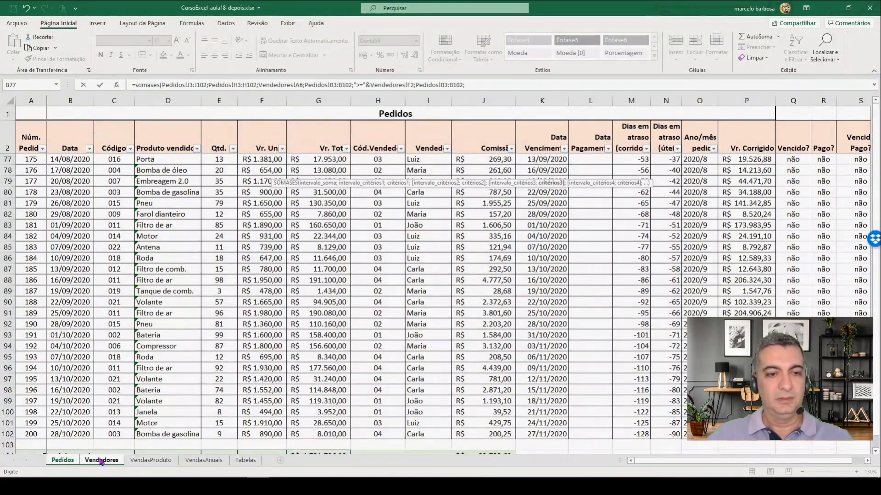
left_click(99, 460)
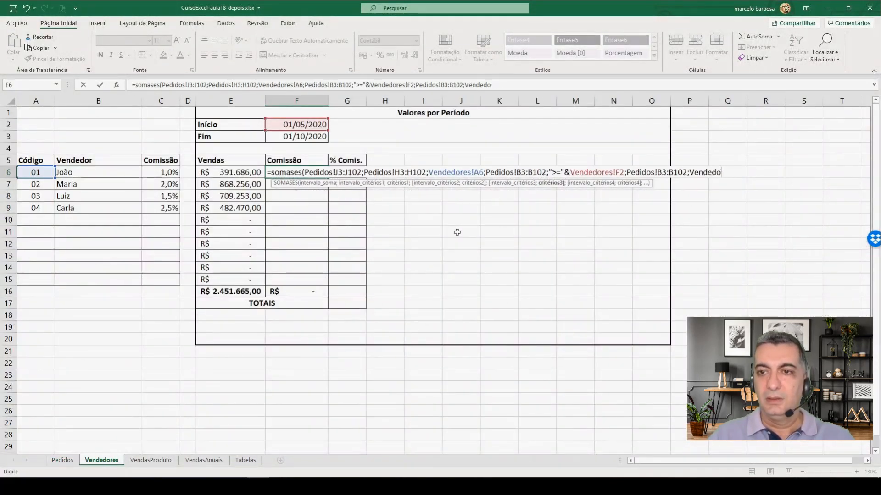
key("BackSpace")
key("BackSpace")
key("BackSpace")
key("BackSpace")
key("BackSpace")
key("BackSpace")
key("BackSpace")
key("BackSpace")
key("BackSpace")
key("BackSpace")
key("BackSpace")
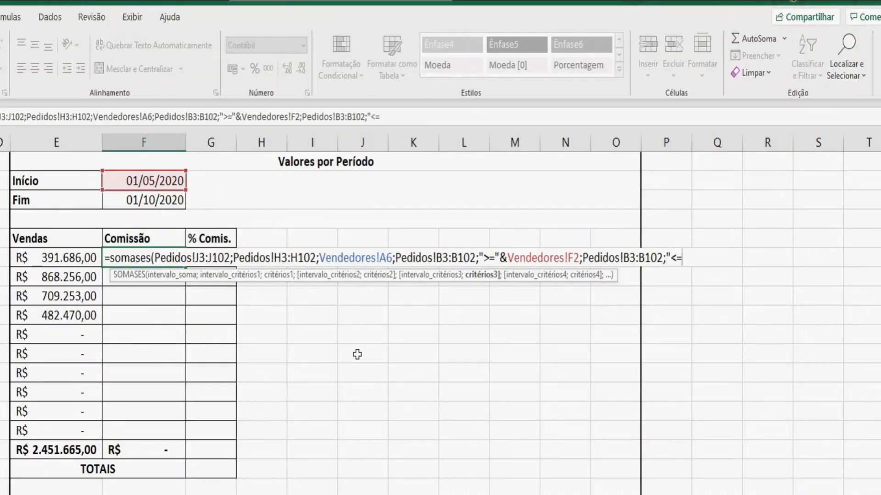
type("&")
left_click(156, 200)
type(")")
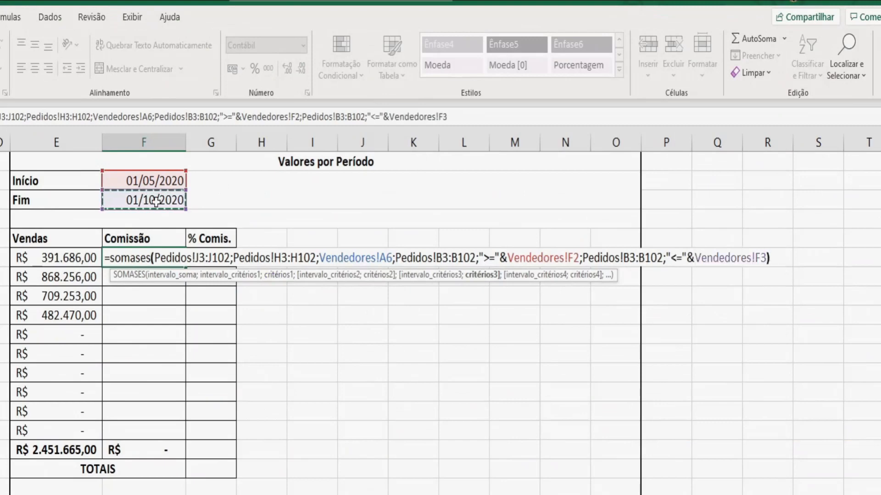
key("Return")
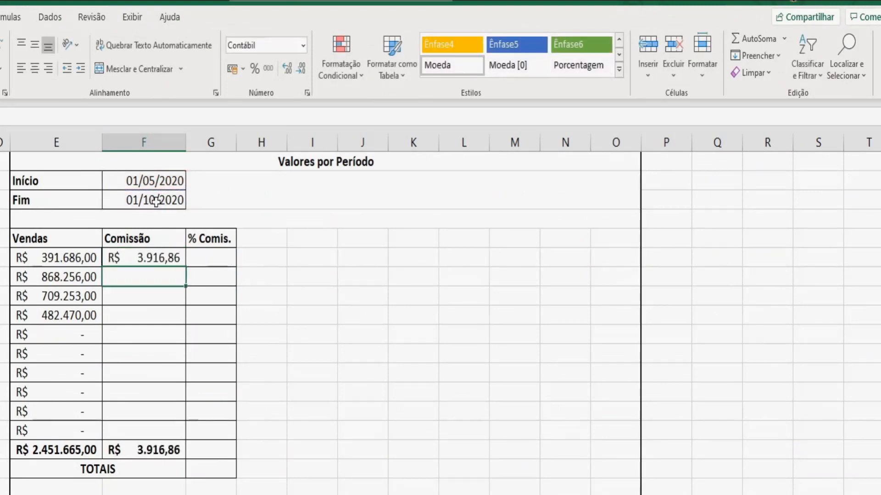
Step: Reopen the commission formula in F6 and make the ranges Pedidos!J3:J102 and Pedidos!H3:H102 absolute
key("Up")
key("F2")
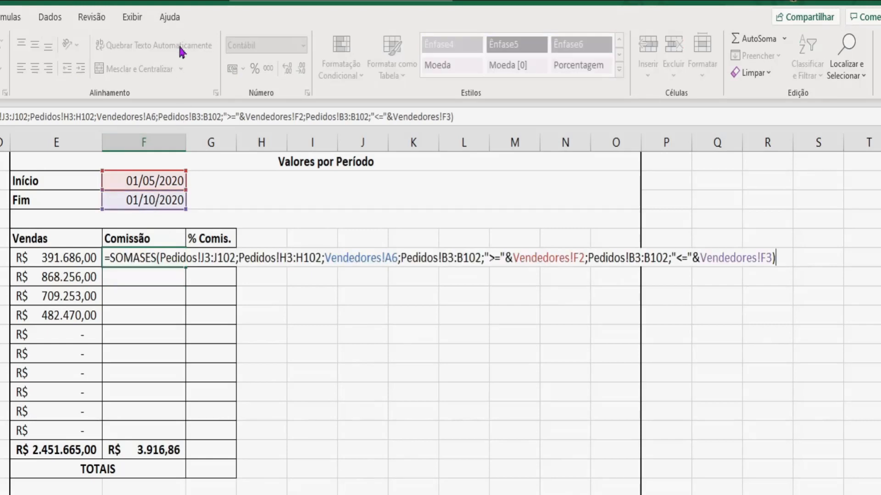
left_click(205, 258)
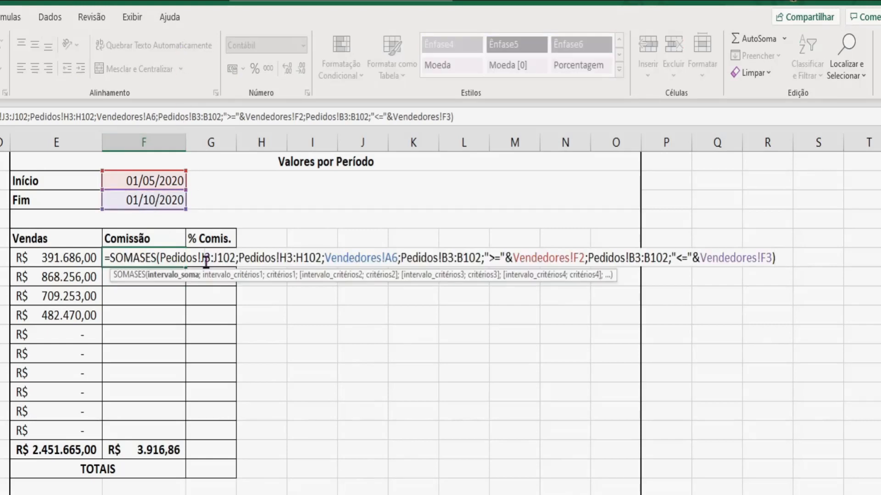
key("F4")
left_click(235, 259)
key("F4")
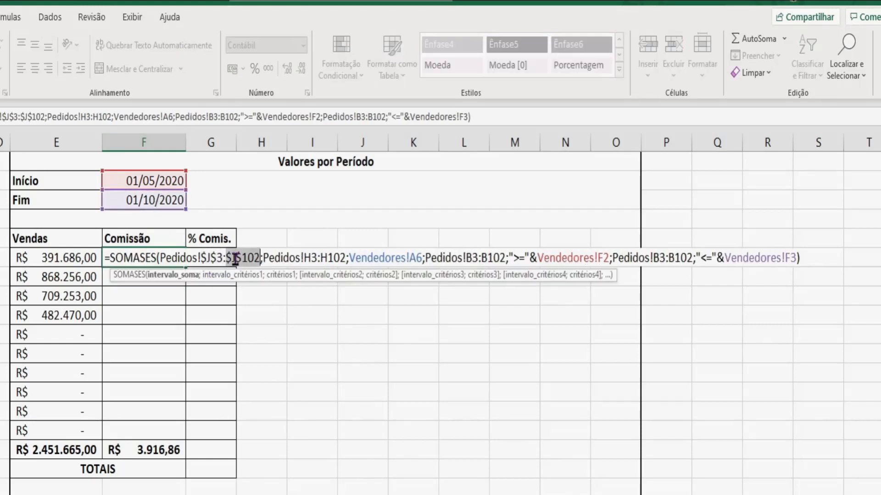
left_click(313, 259)
key("F4")
left_click(340, 261)
key("F4")
Step: Make both Pedidos!B3:B102 date ranges and the period references Vendedores!F2 and F3 absolute in the commission formula
left_click(501, 260)
key("F4")
left_click(530, 261)
key("F4")
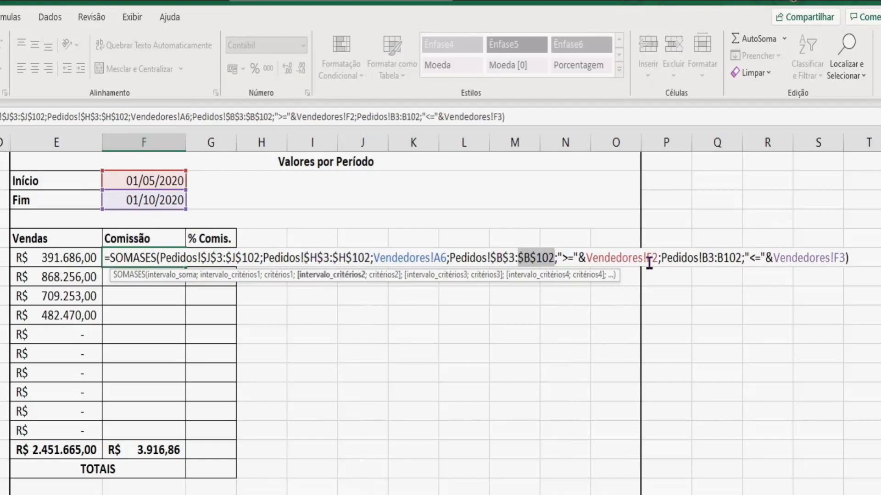
left_click(649, 263)
key("F4")
left_click(719, 261)
key("F4")
left_click(752, 261)
key("F4")
left_click(875, 260)
key("F4")
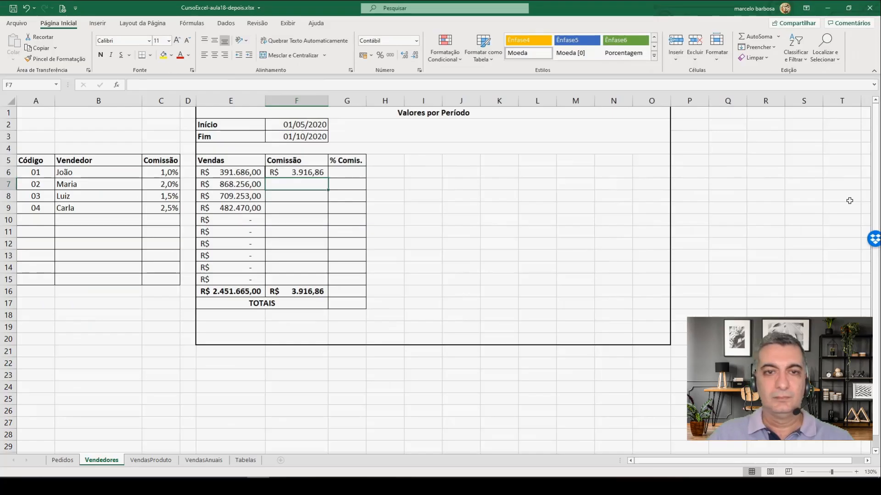
Step: Copy the commission formula from F6 down through F15
left_click(296, 174)
left_click_drag(328, 180, 321, 284)
left_click(227, 316)
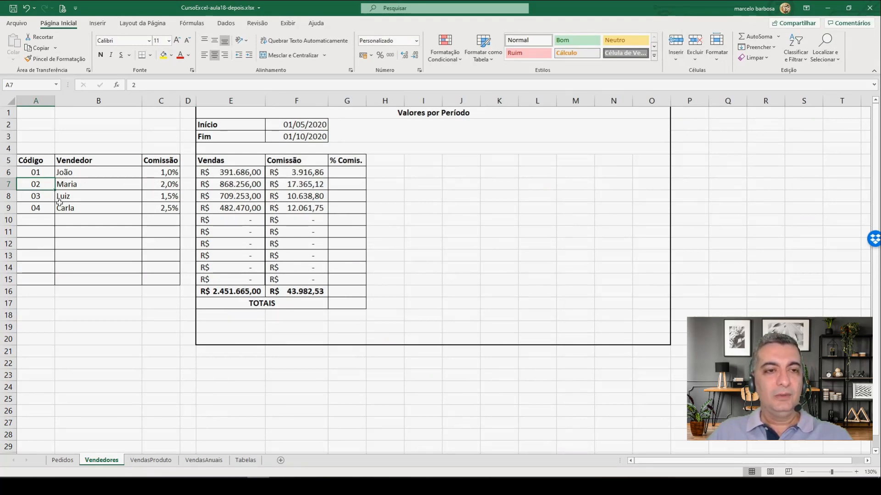
Step: Check the sales formula in Vendedores E7, and filter the Pedidos orders to Cód.Vendedor 02
left_click(230, 185)
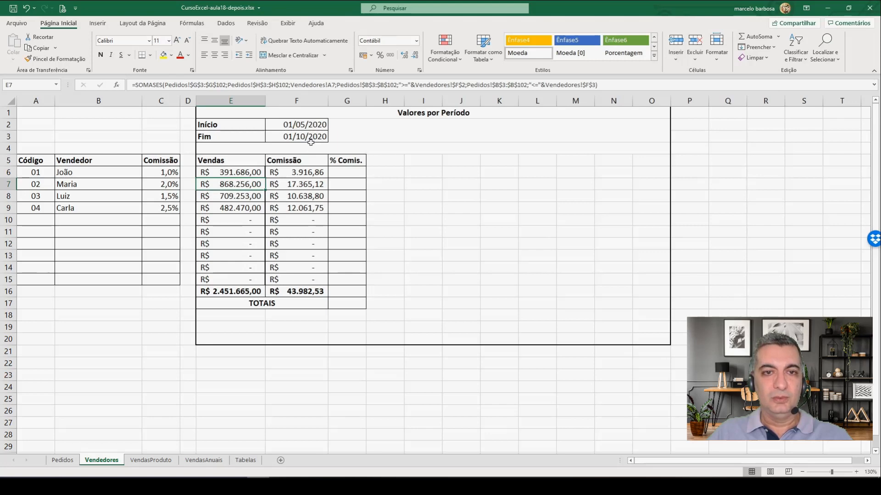
left_click(64, 462)
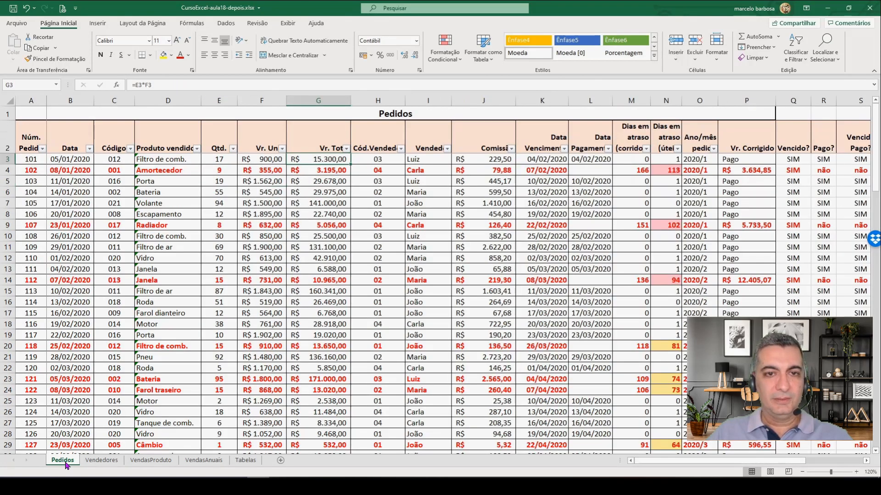
left_click(400, 154)
left_click(311, 258)
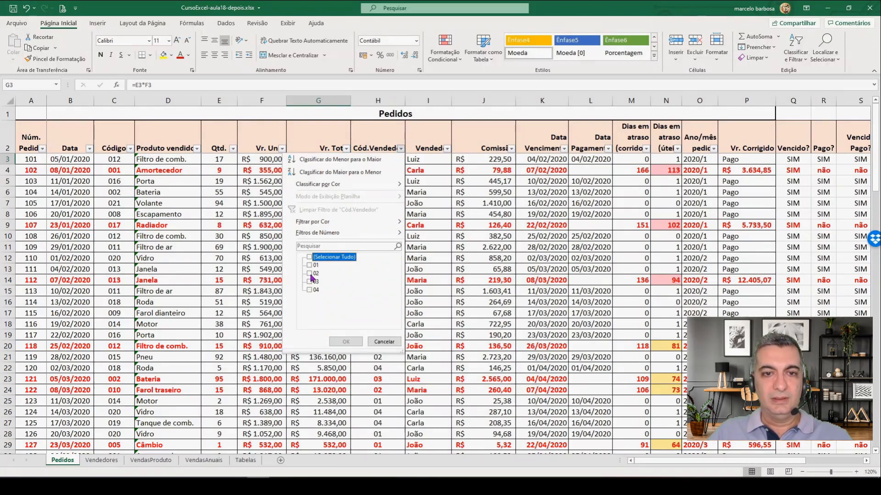
left_click(310, 274)
left_click(345, 342)
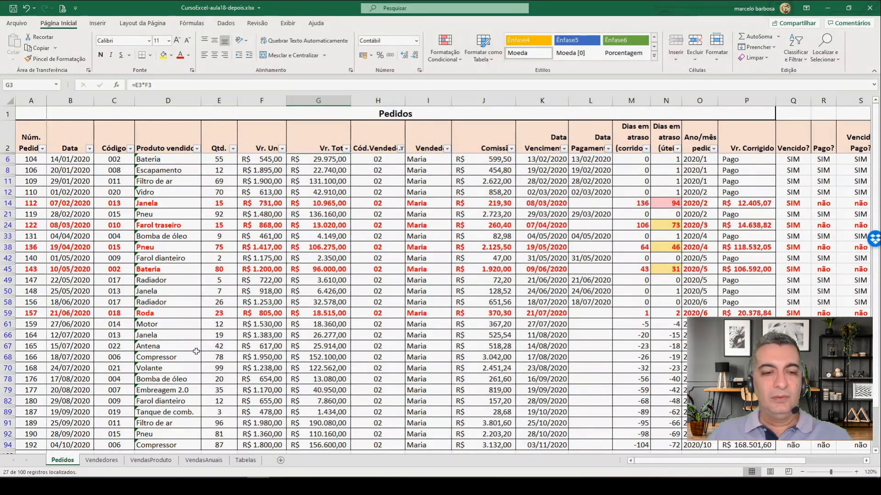
Step: Check the sum of the filtered order totals in Pedidos G42:G92 against the period sales in Vendedores E7
left_click(102, 460)
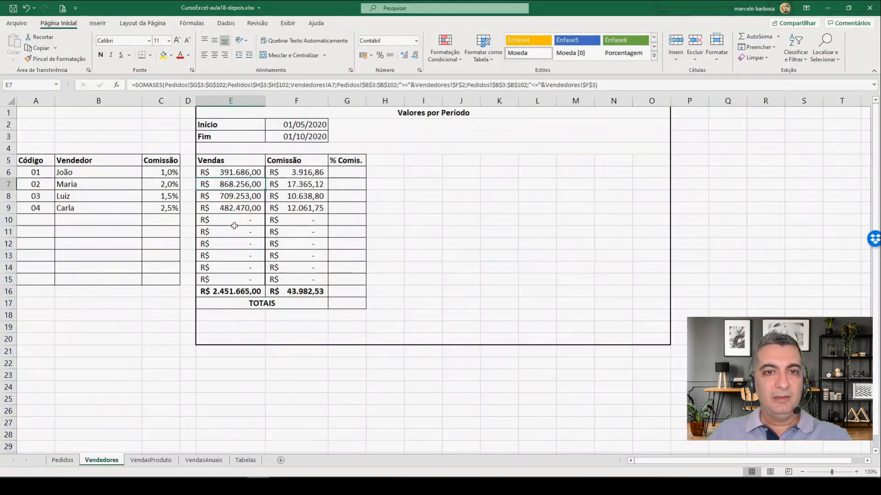
left_click(62, 461)
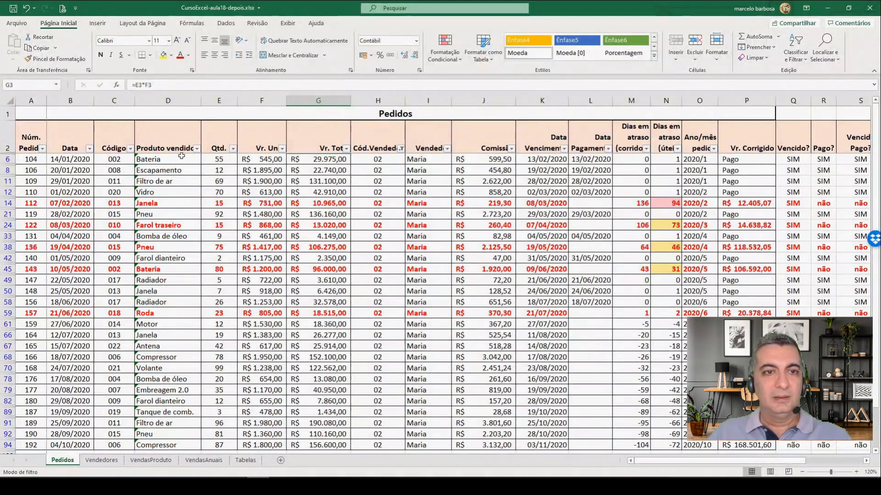
left_click(89, 149)
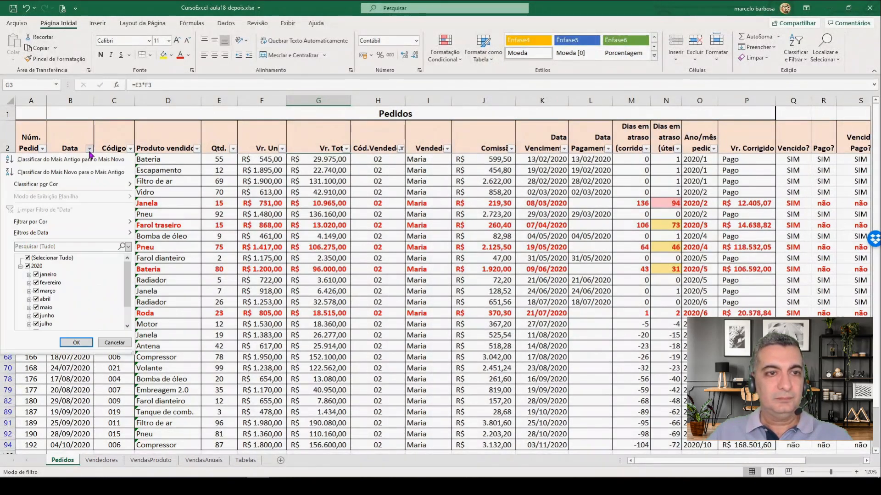
left_click(90, 151)
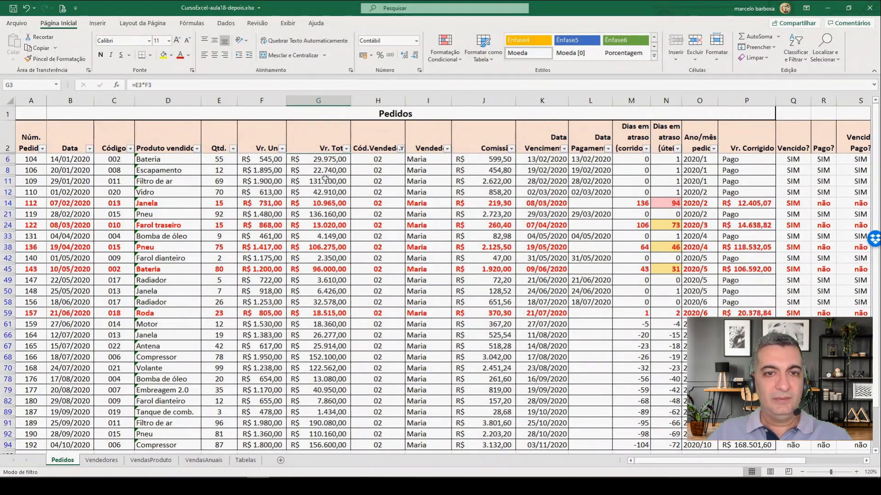
left_click(320, 259)
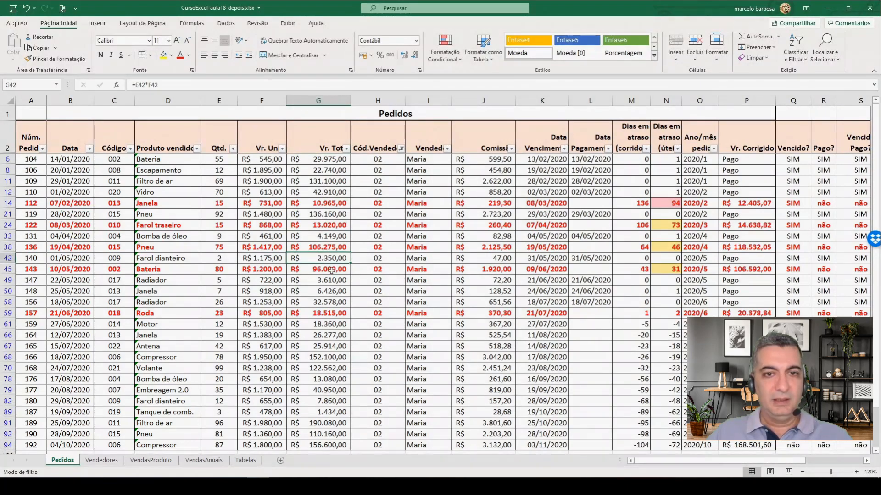
scroll(322, 282, "down", 2)
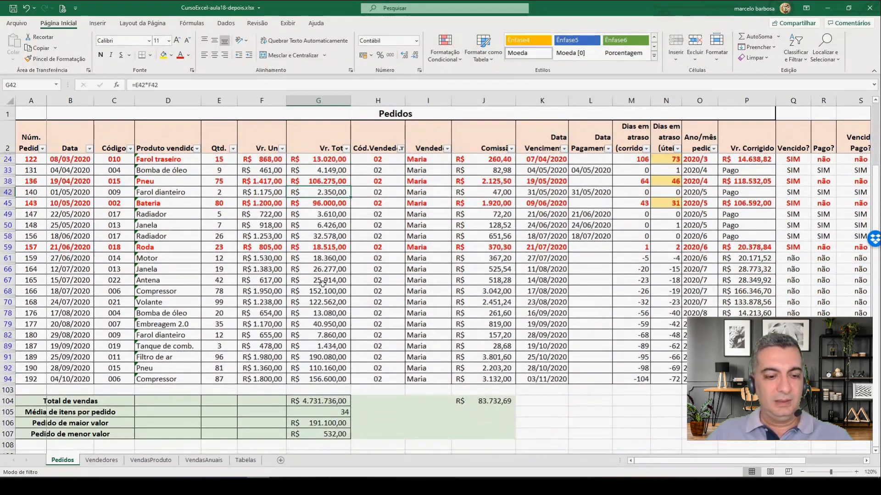
left_click(324, 369, "shift")
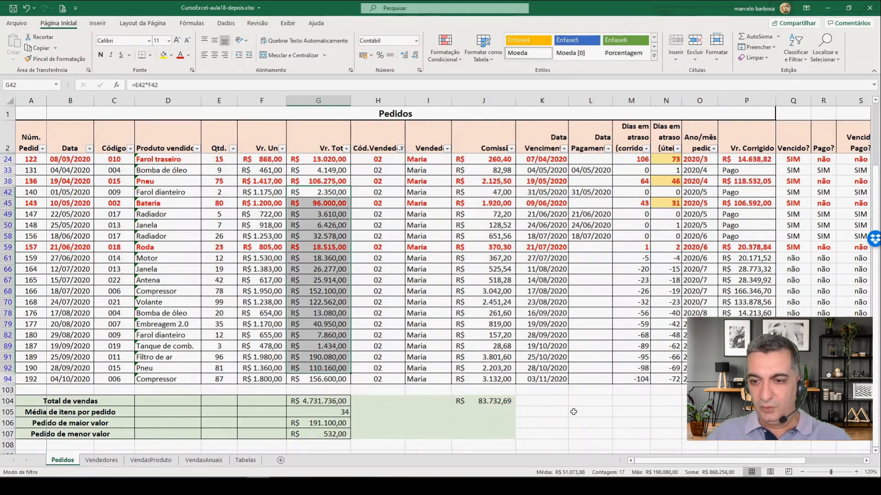
left_click(101, 460)
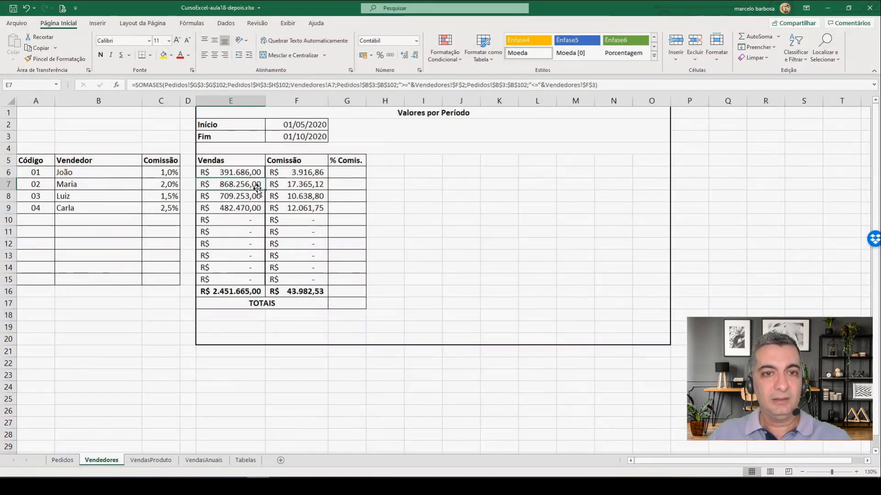
Step: Check the sum of the filtered commissions in Pedidos J42:J92 against the period commission in Vendedores F7
left_click(62, 460)
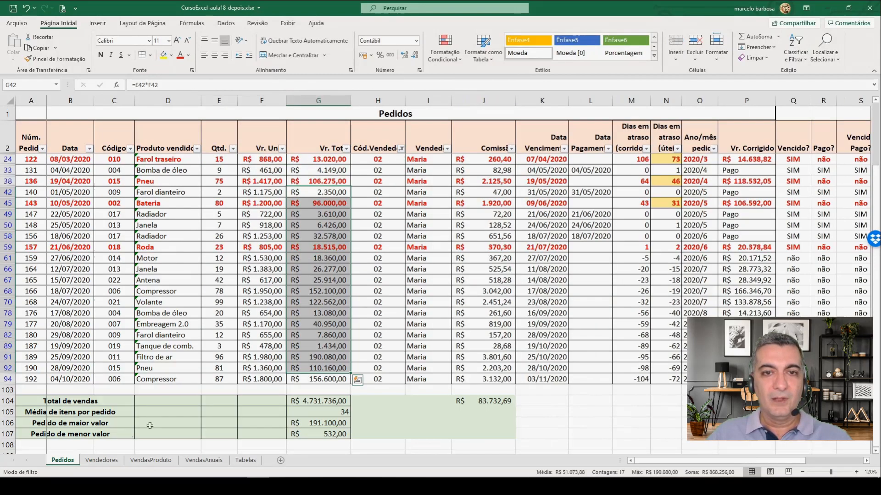
left_click_drag(495, 192, 490, 369)
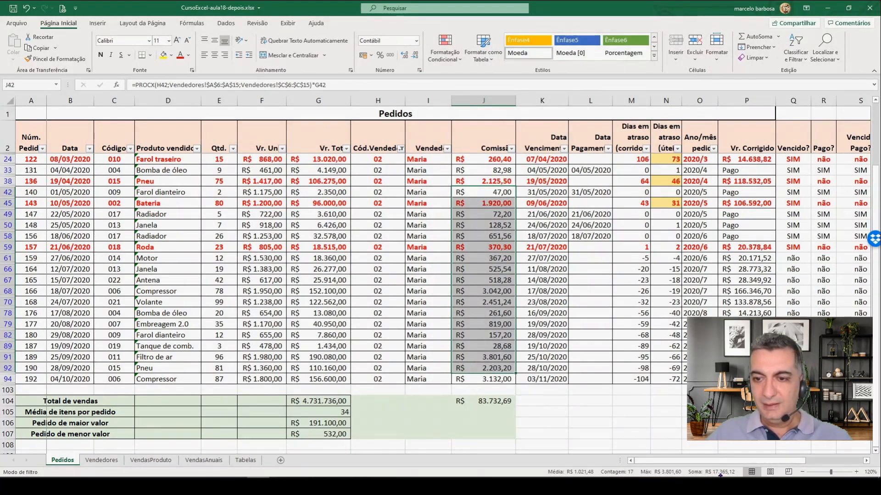
left_click(101, 460)
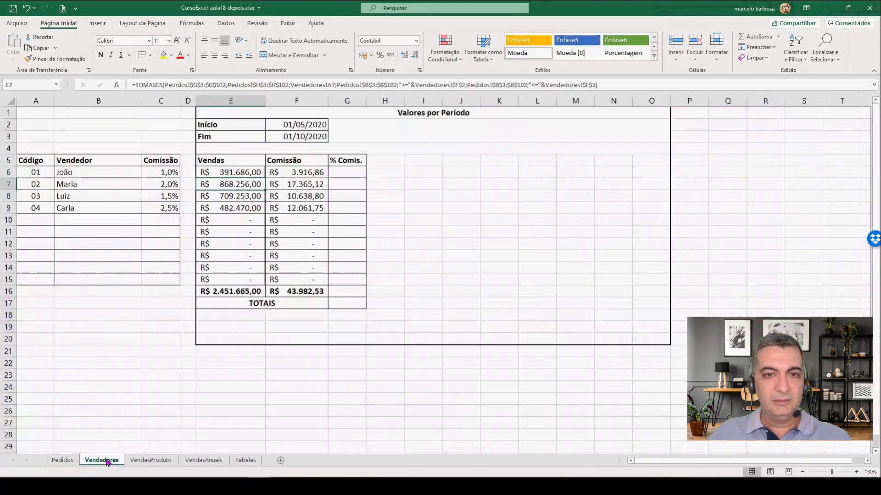
left_click(305, 186)
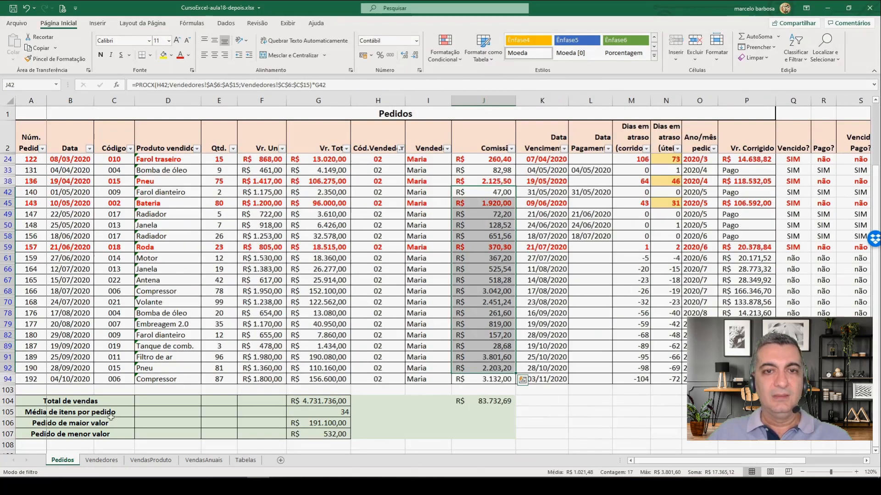
Step: Clear the Cód.Vendedor filter in Pedidos
left_click(63, 460)
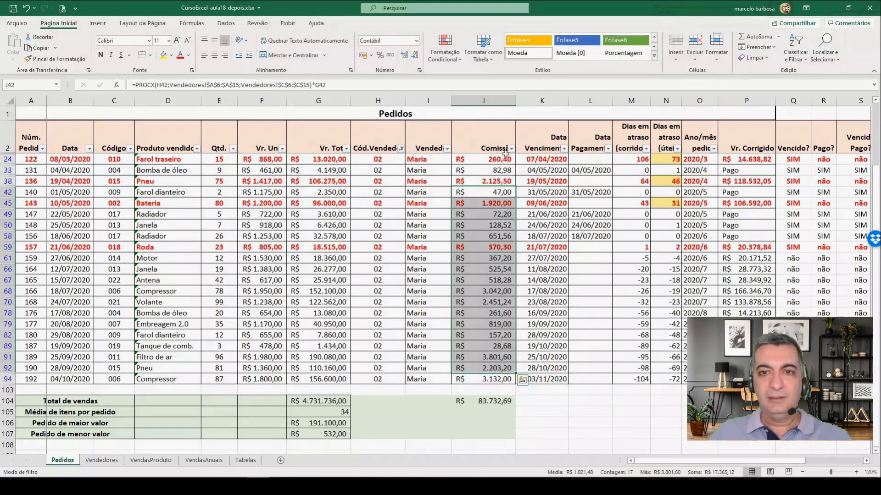
left_click(401, 148)
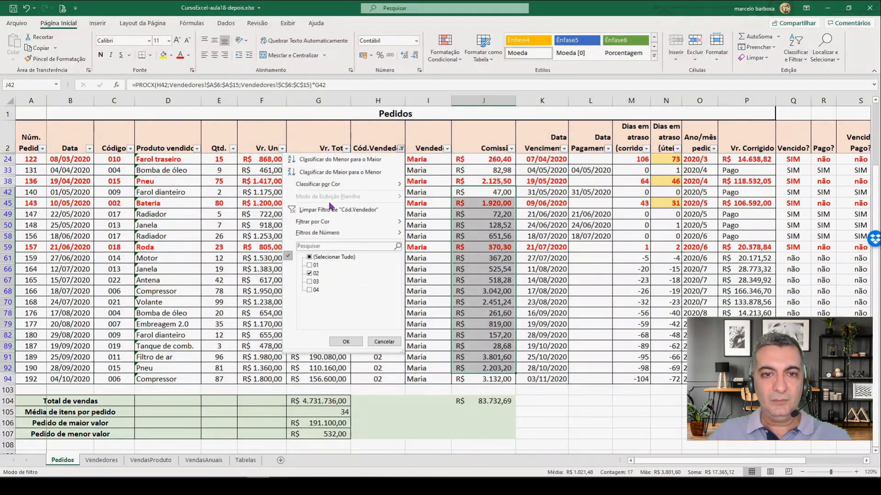
left_click(319, 213)
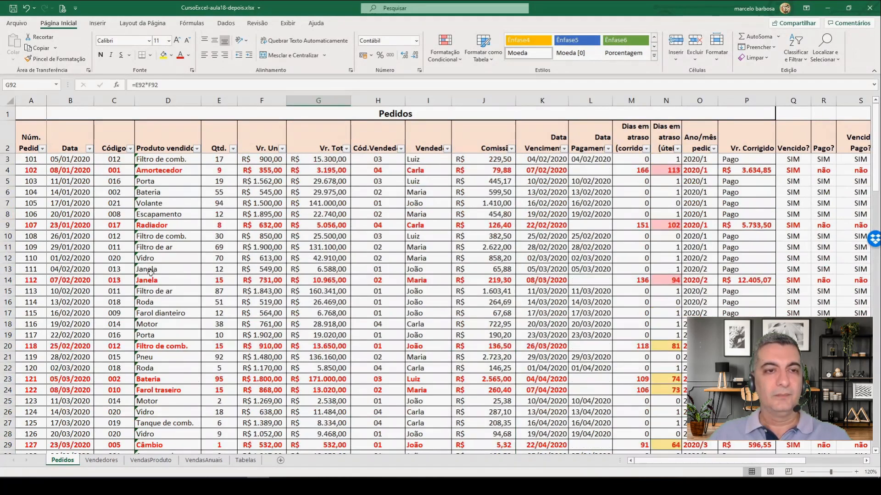
Step: Filter the Pedidos orders by Data to May through September 2020 plus 01 October
left_click(89, 149)
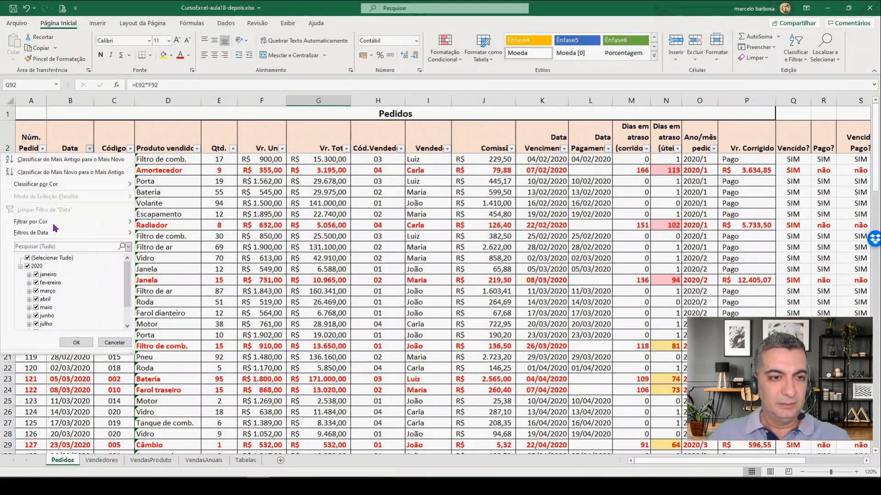
left_click(28, 258)
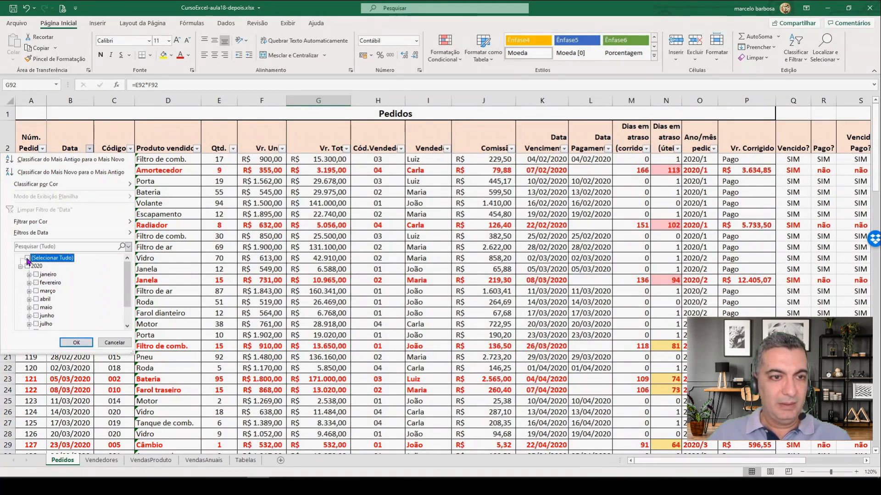
scroll(65, 289, "down", 1)
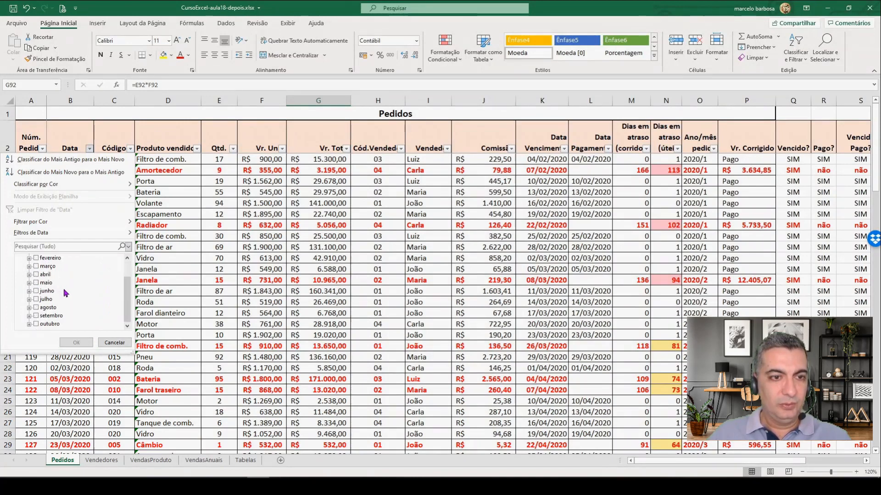
left_click(39, 283)
left_click(39, 291)
left_click(39, 300)
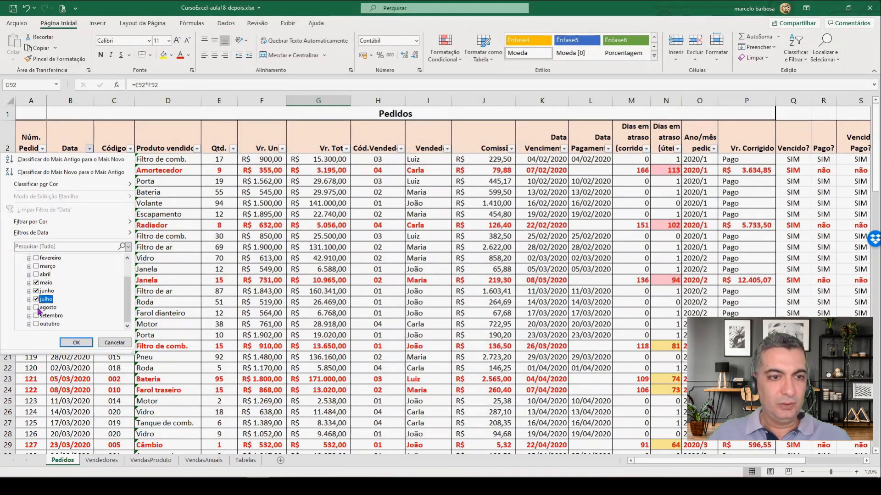
left_click(39, 308)
left_click(39, 316)
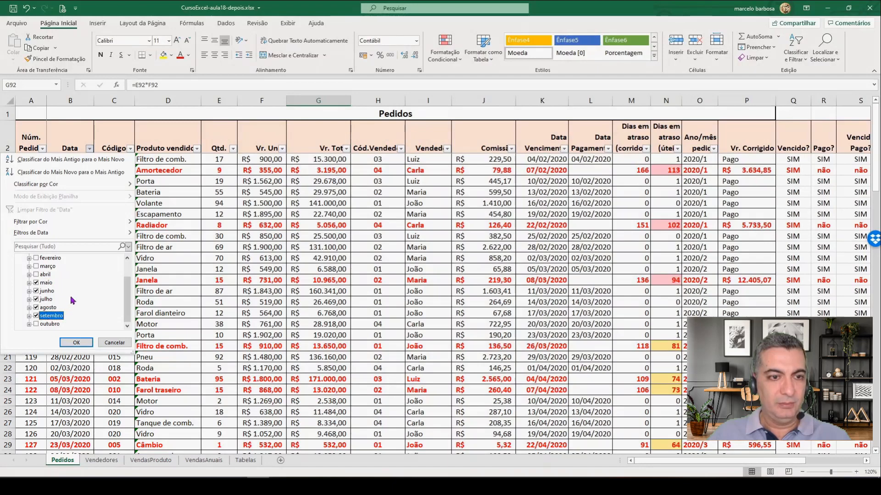
left_click(30, 324)
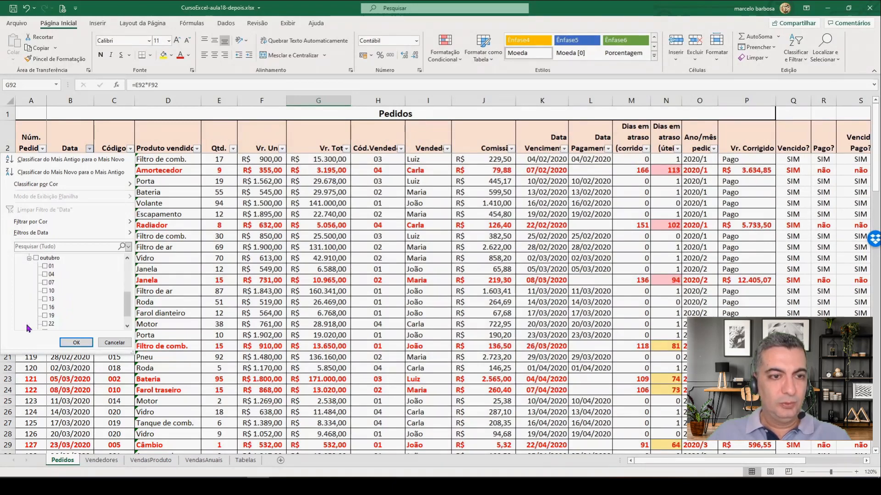
left_click(45, 266)
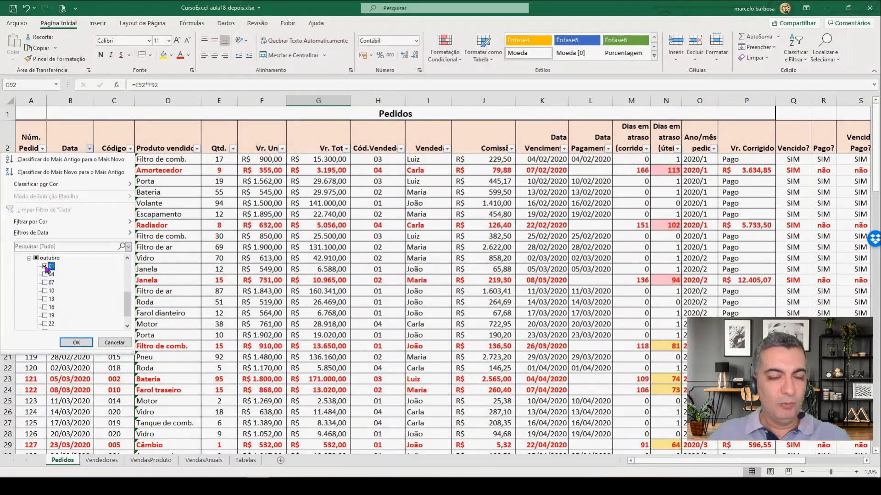
left_click(76, 342)
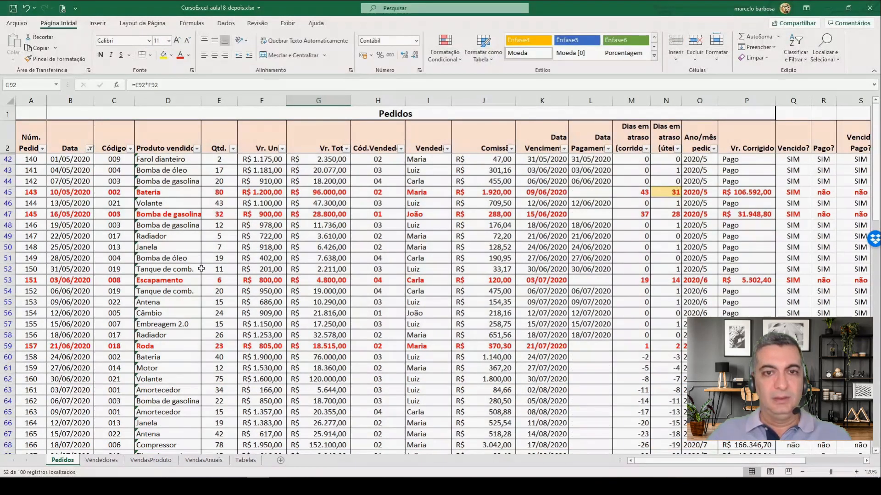
Step: Check the sum of the filtered order totals in Pedidos G42:G93 against the period sales total in Vendedores E16
left_click(328, 160)
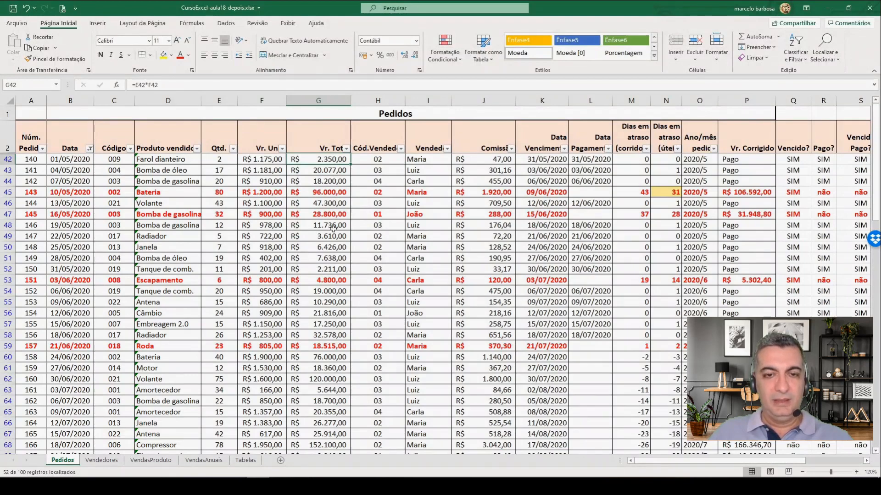
scroll(332, 229, "down", 10)
scroll(332, 236, "down", 3)
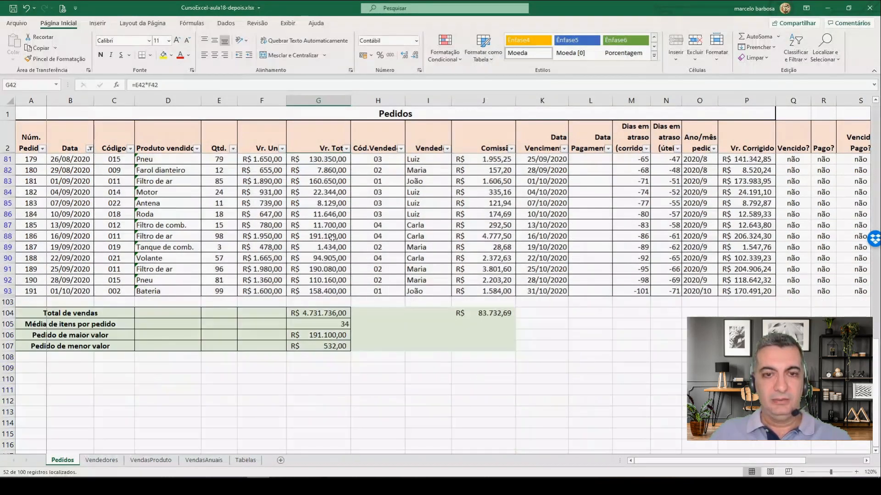
left_click(318, 291, "shift")
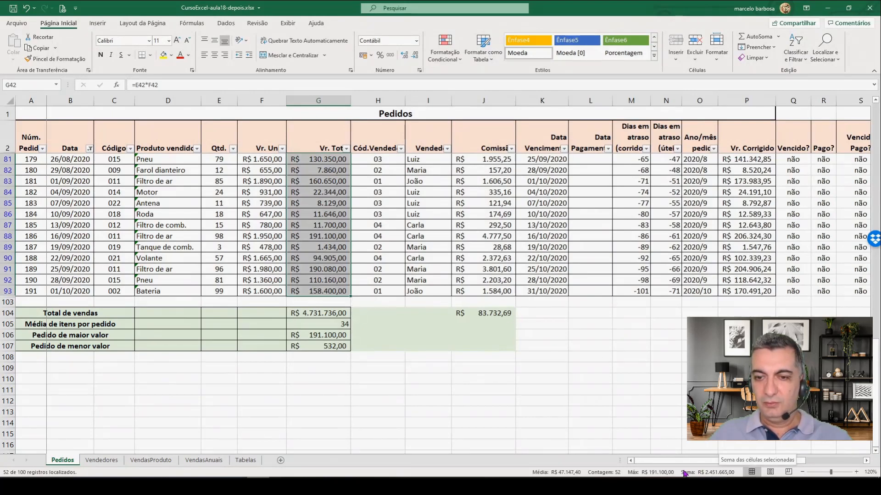
left_click(102, 461)
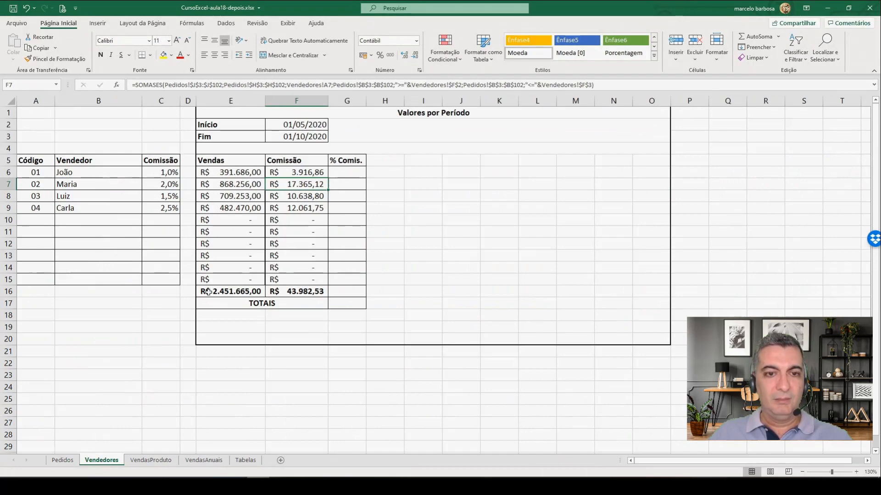
Step: Check the sum of the filtered commissions in Pedidos J42:J93 against the period commission total in Vendedores F16
left_click(62, 460)
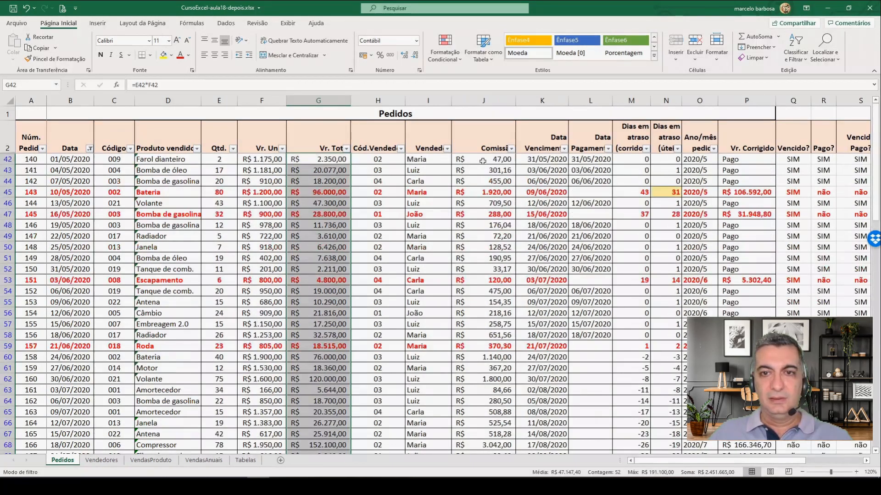
left_click(499, 159)
scroll(484, 237, "down", 13)
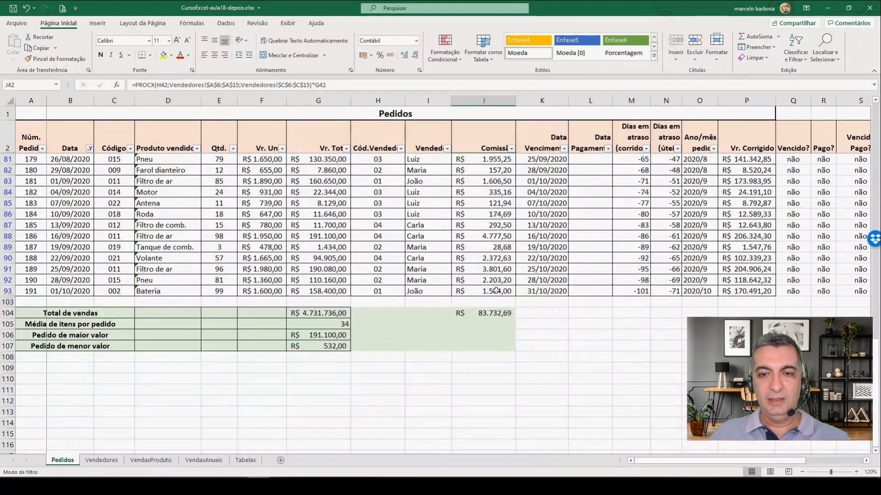
left_click(496, 291, "shift")
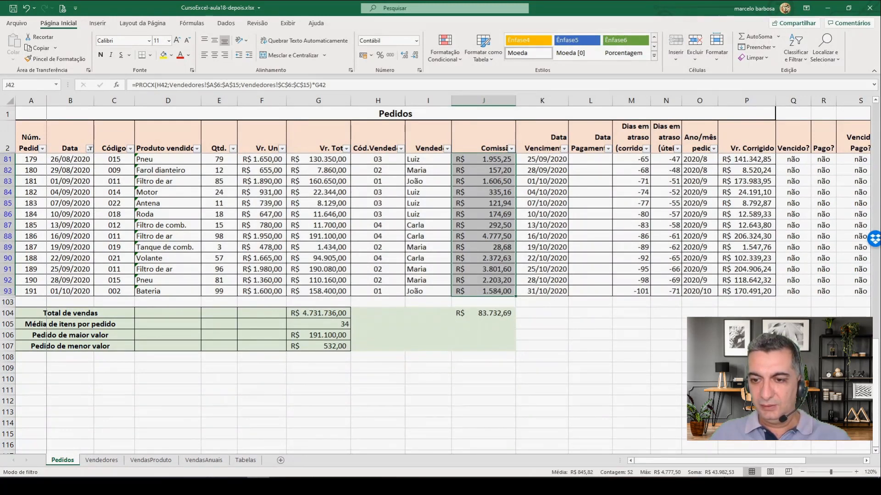
left_click(101, 460)
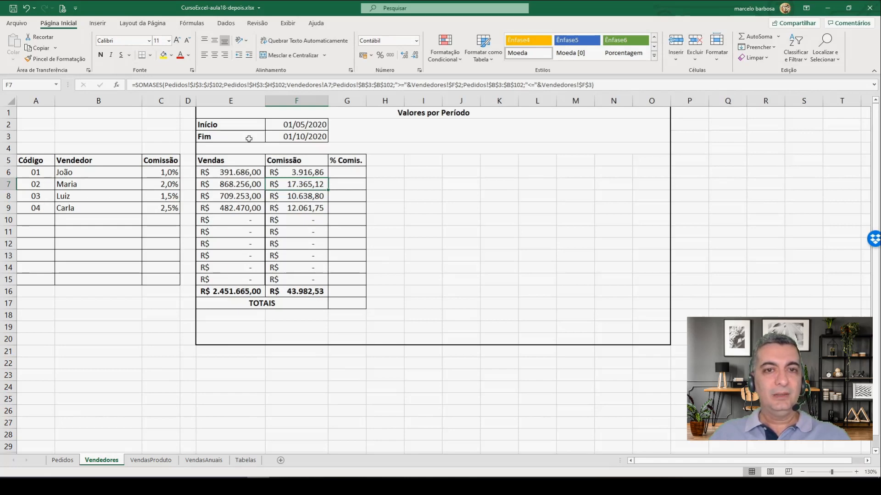
Step: Set the Vendedores period's Fim date in F3 to 15/07/2020 and its Início date in F2 to 10/02/2020
left_click(307, 123)
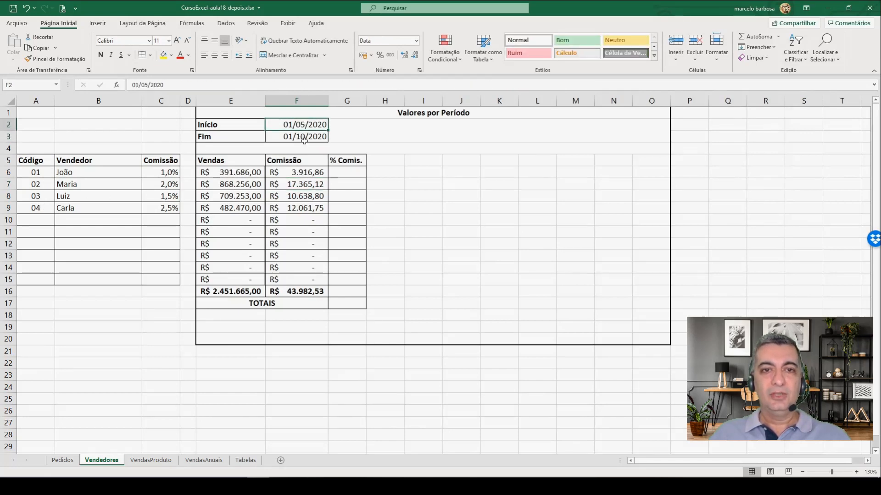
left_click(304, 141)
type("15")
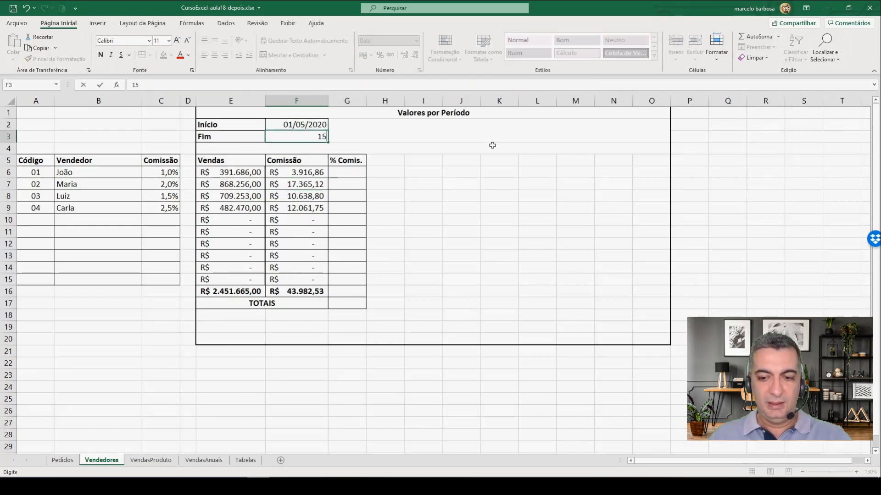
type("-")
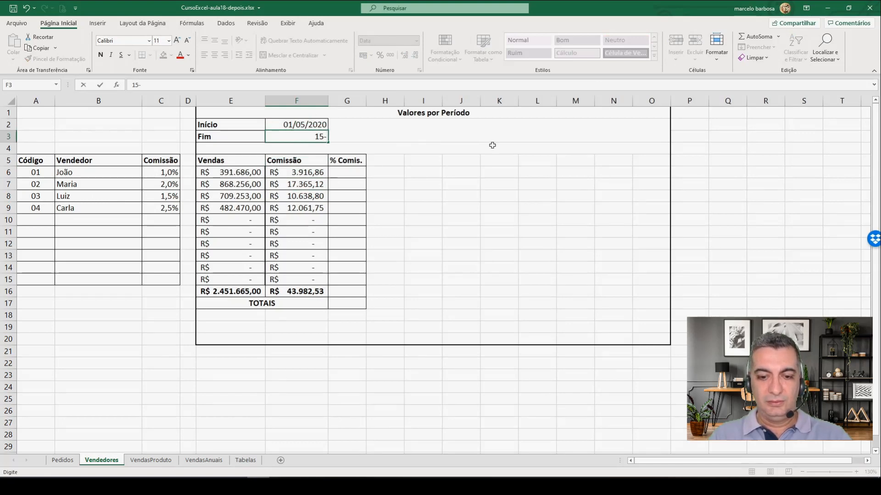
type("07")
key("Return")
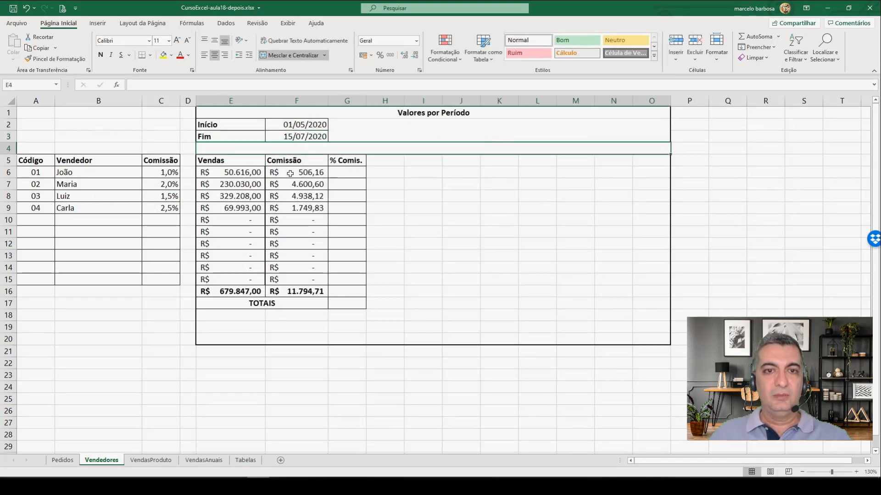
left_click(288, 129)
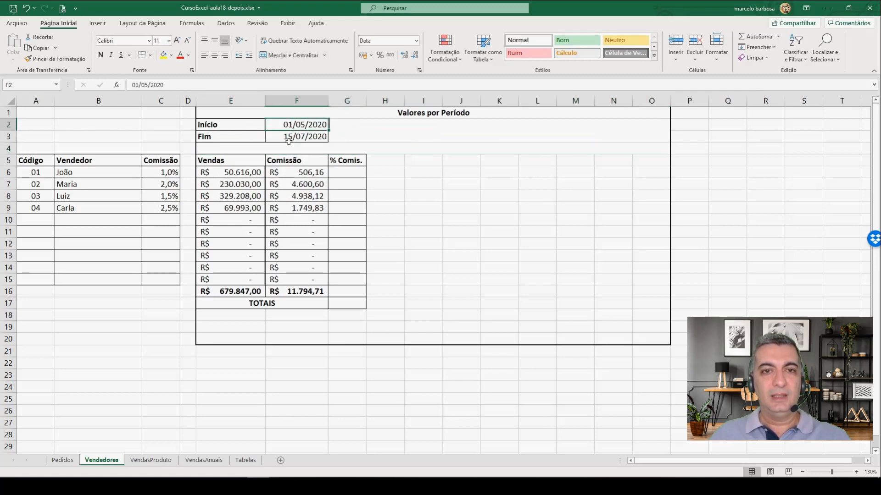
type("10-2")
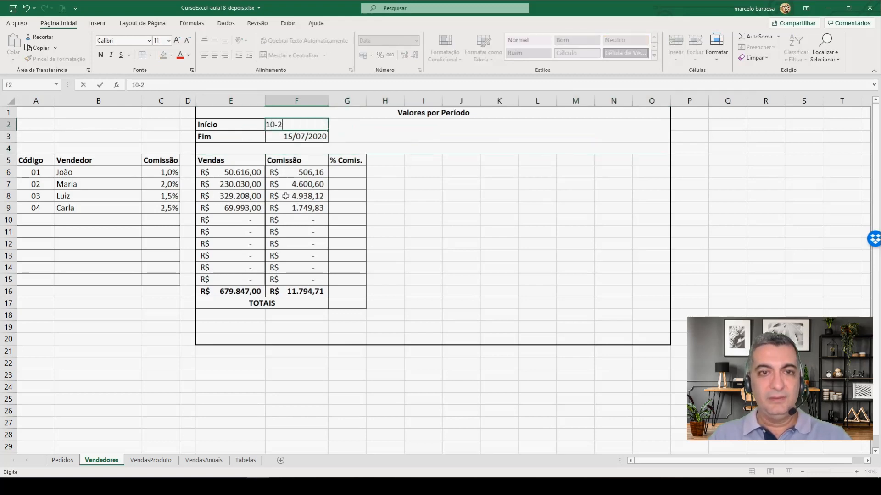
key("Return")
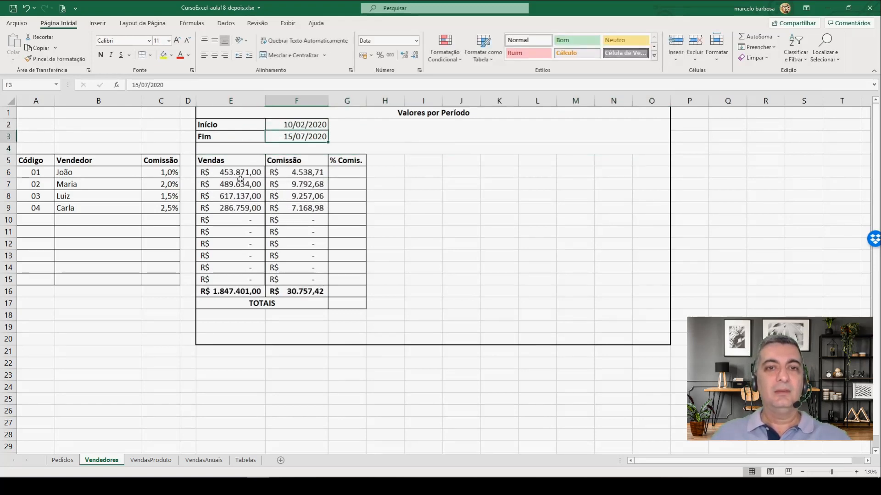
Step: Calculate the first salesperson's % Comis. in G6 by dividing commission by sales with =F6/E6
left_click(350, 171)
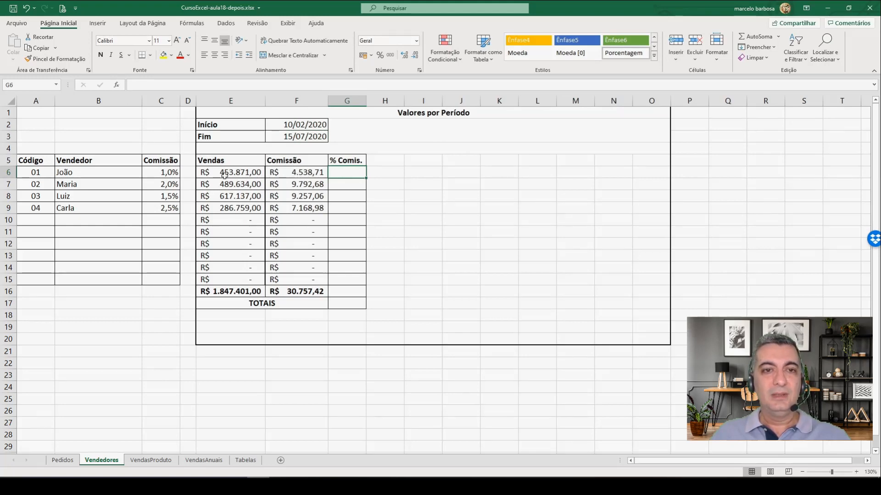
type("=")
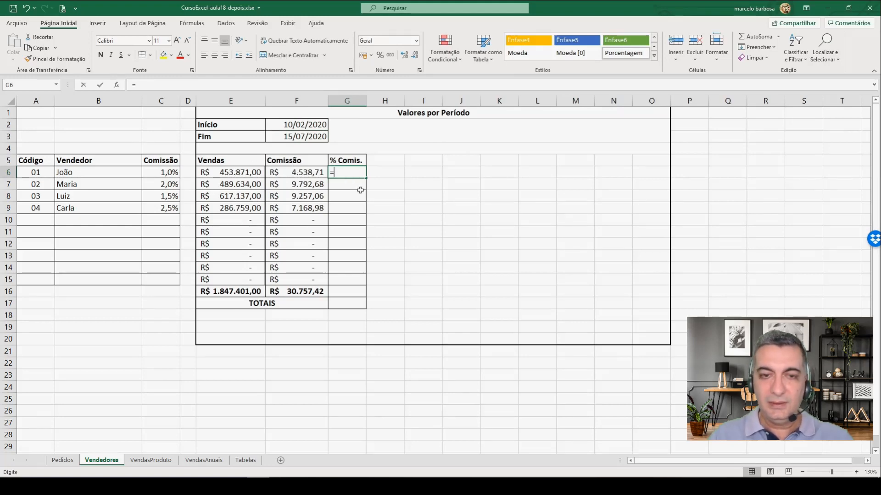
left_click(316, 171)
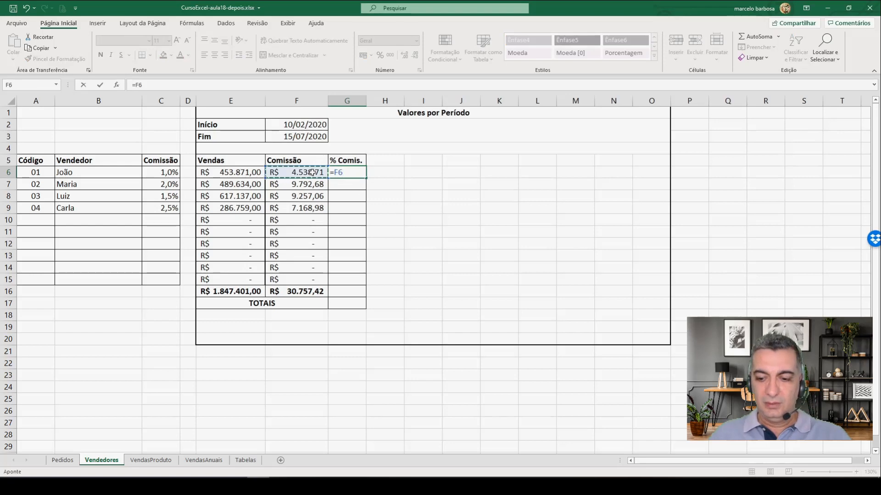
type("/")
left_click(234, 173)
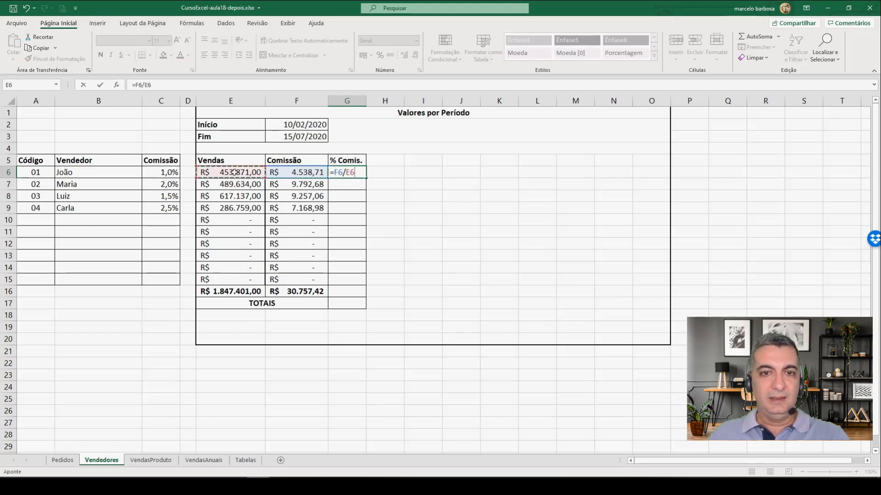
key("Return")
Step: Format G6 as a percentage with one decimal place and fill its formula down to G15
left_click(342, 171)
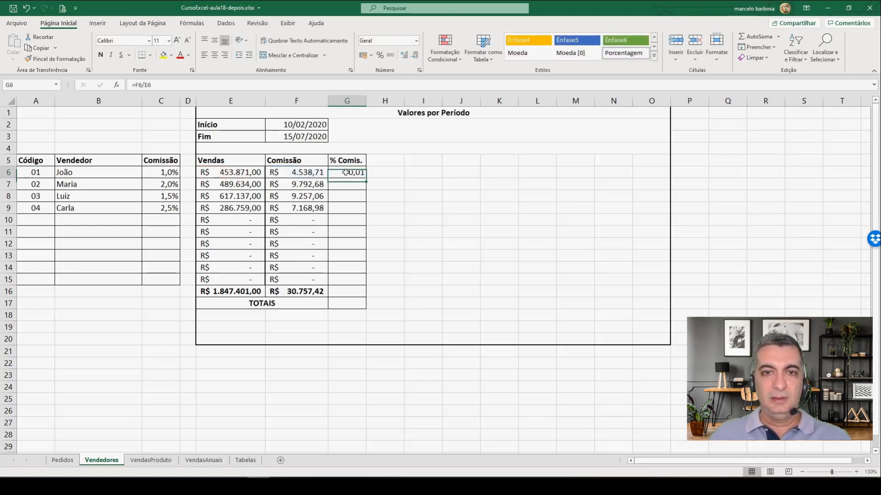
left_click(380, 56)
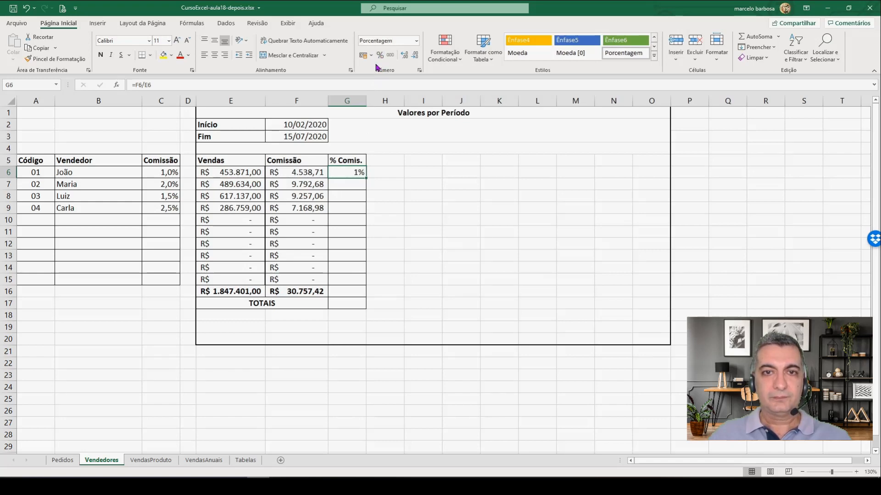
left_click(408, 57)
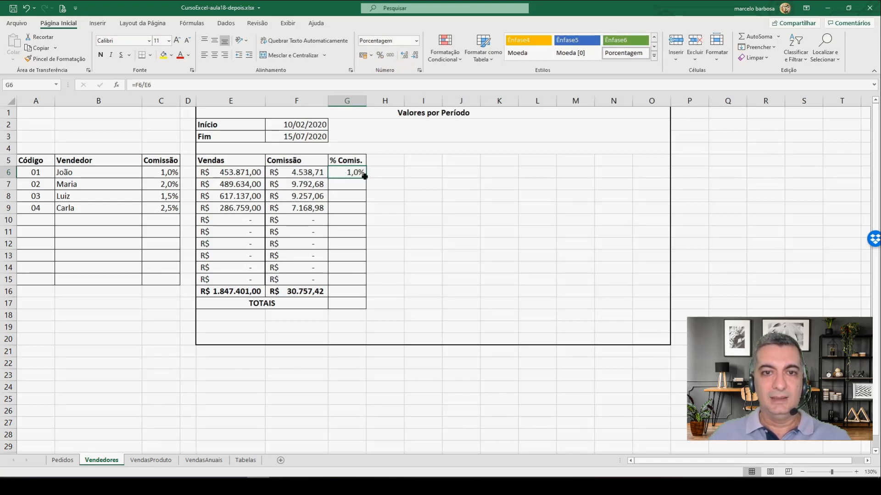
left_click_drag(368, 181, 361, 284)
Step: Wrap the commission percentage formula in G6 in a zero test, =SE(F6=0;"";F6/E6), so empty rows stay blank
left_click(345, 185)
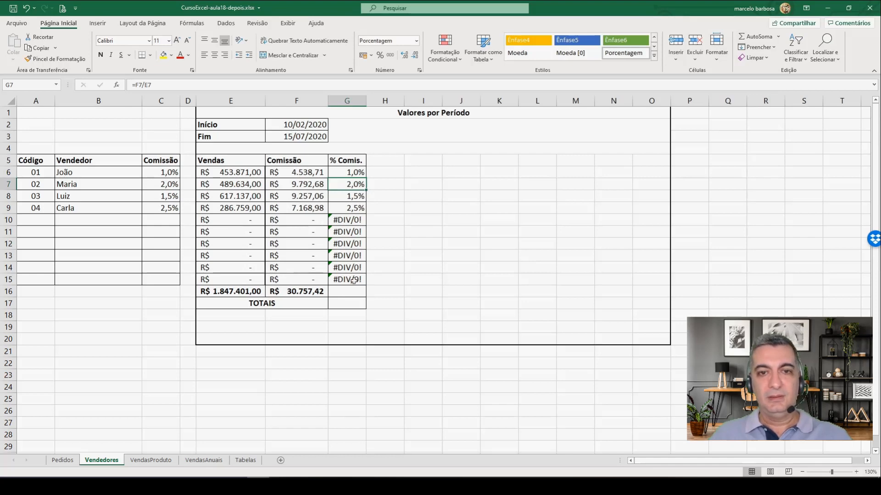
left_click(352, 172)
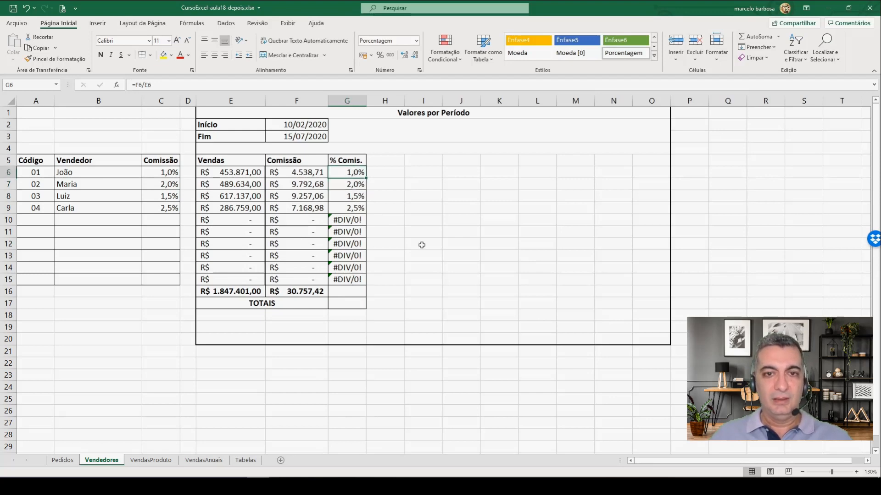
key("F2")
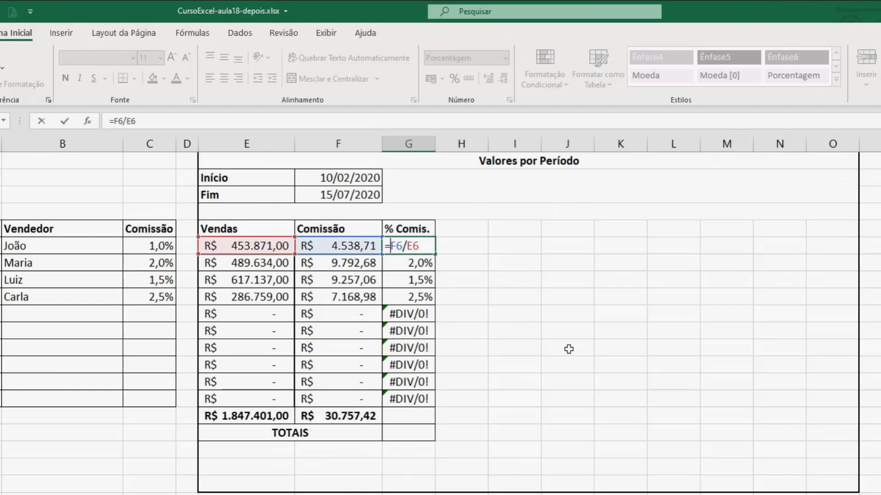
type("se(")
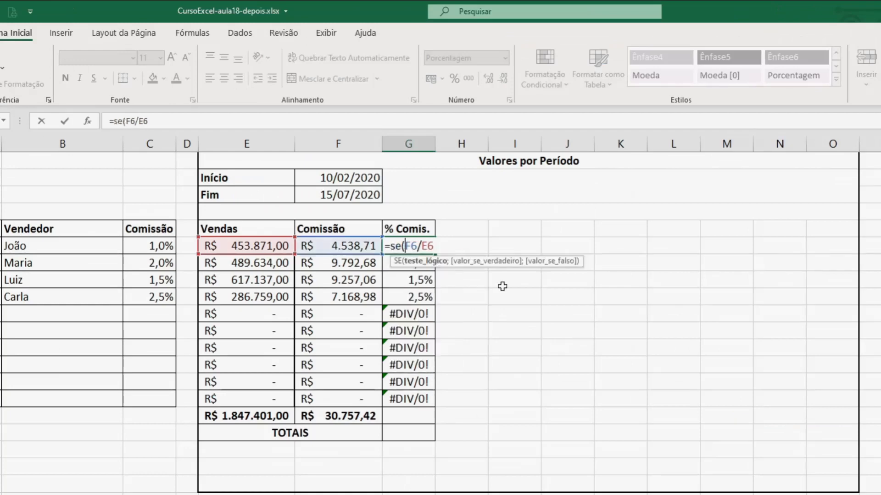
left_click(332, 247)
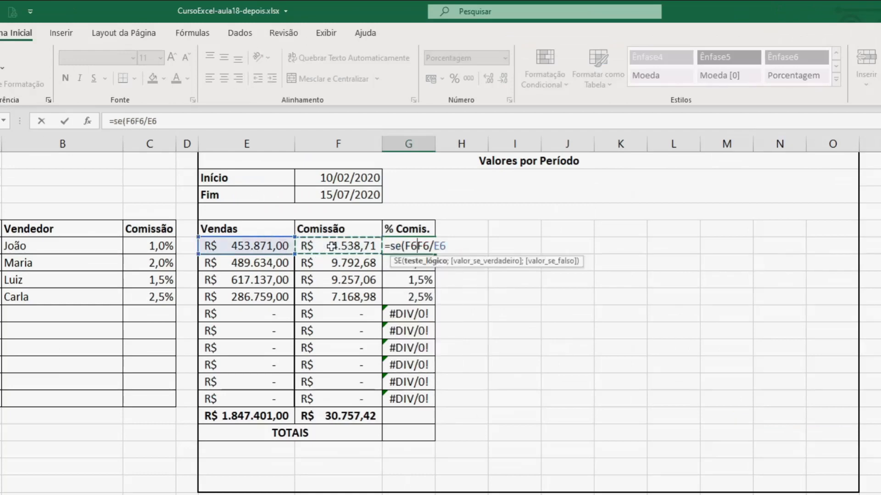
type("=0;")
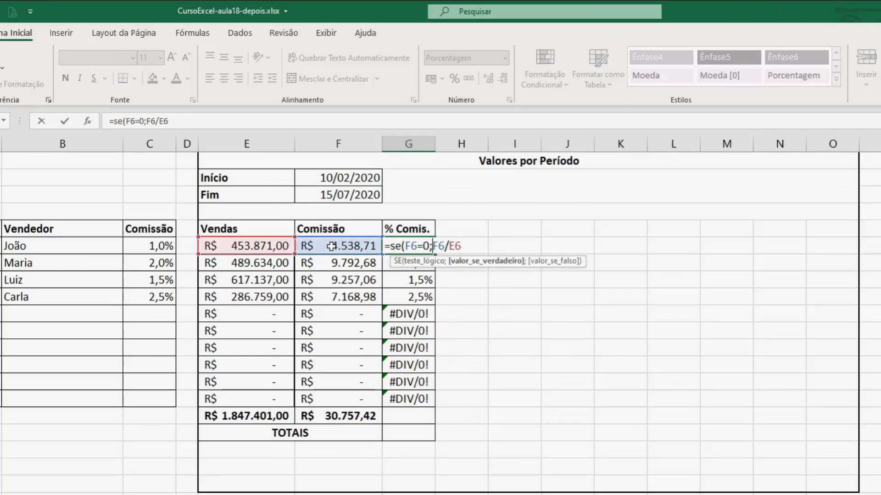
type("\"\";")
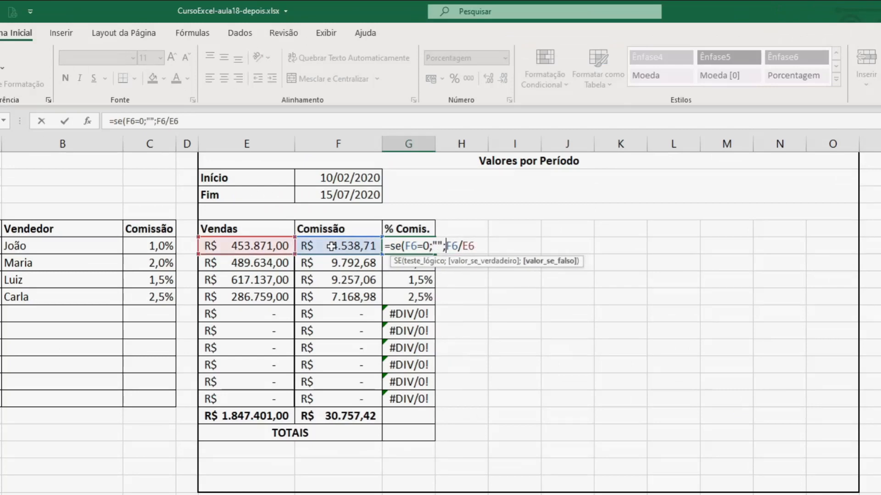
left_click(477, 244)
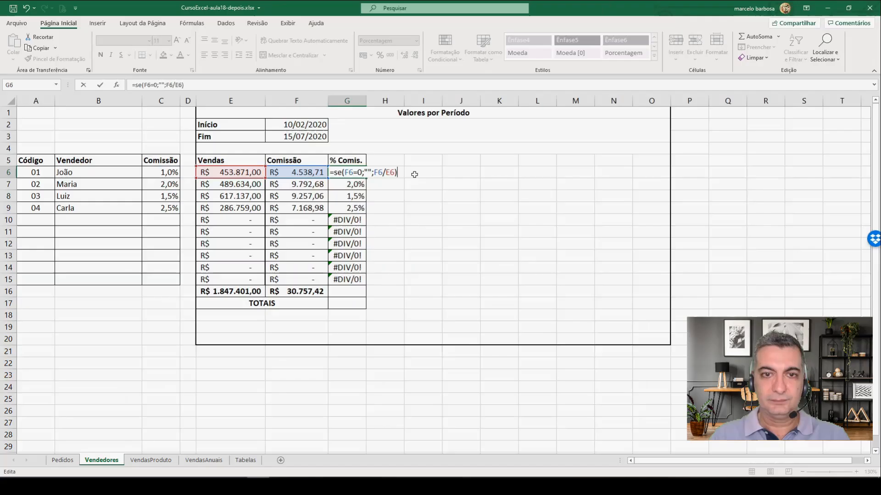
key("Return")
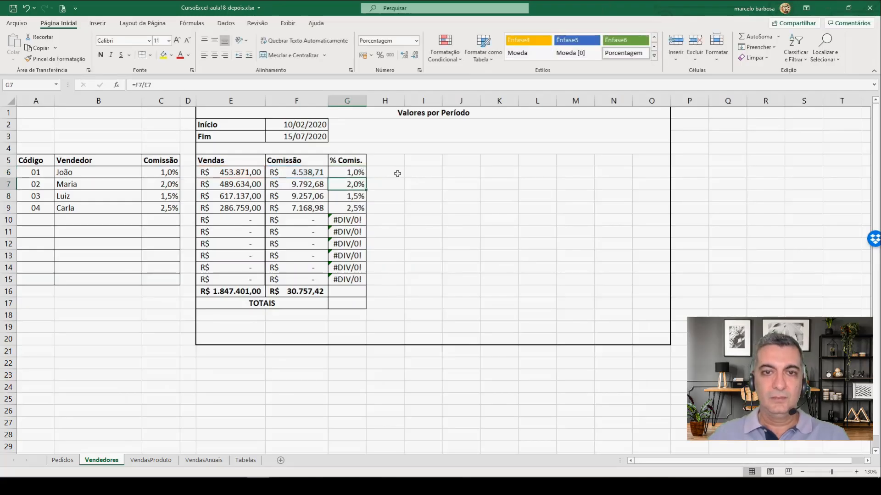
Step: Fill the revised % Comis. formula from G6 down to G15
left_click(350, 172)
left_click_drag(366, 179, 365, 282)
left_click(352, 224)
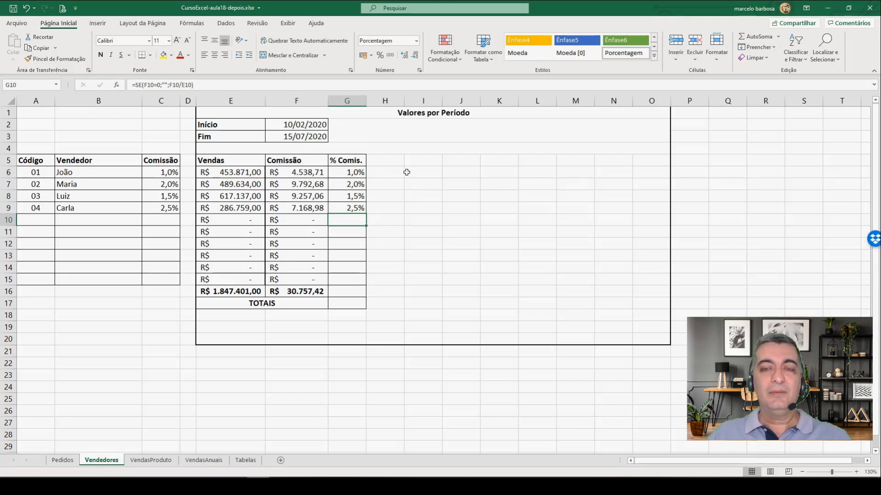
Step: Insert a 2D pie chart from Vendedores A5:E9 and place it beside the % Comis. column, inside the Valores por Período frame
left_click(152, 460)
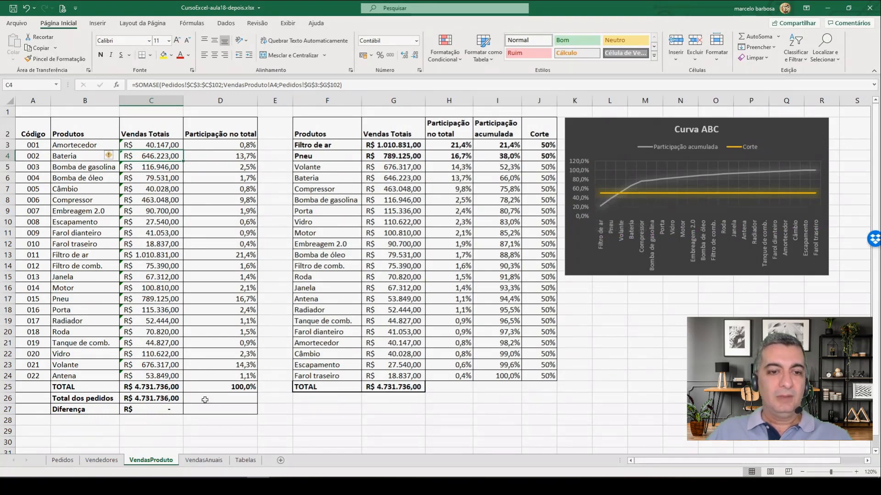
left_click(102, 460)
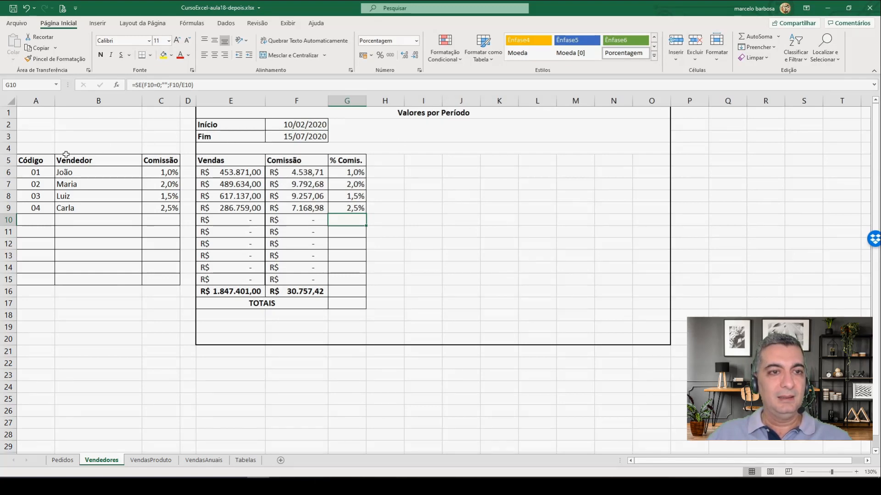
mouse_move(34, 160)
left_mouse_down()
mouse_move(238, 200)
mouse_move(347, 203)
mouse_move(254, 203)
left_mouse_up()
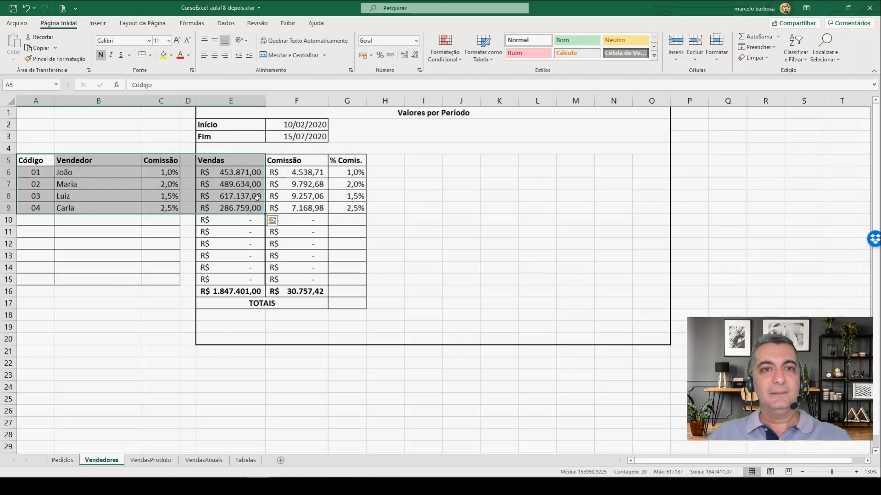
left_click(97, 23)
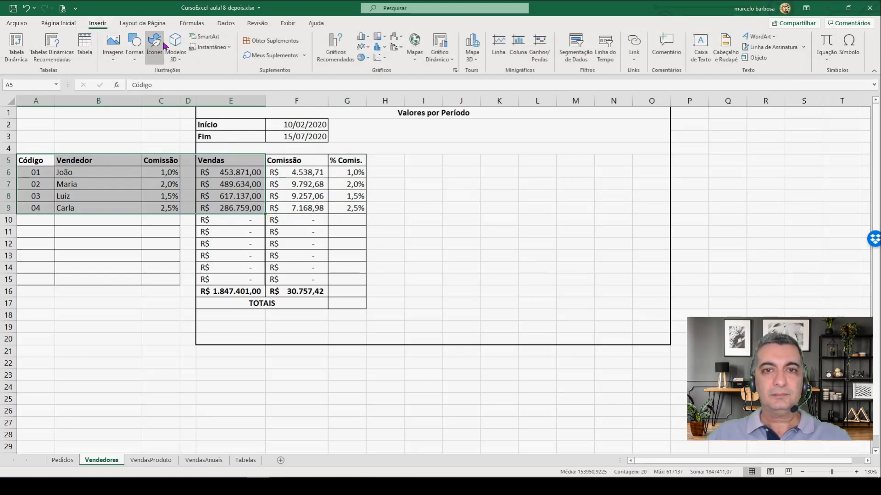
left_click(362, 58)
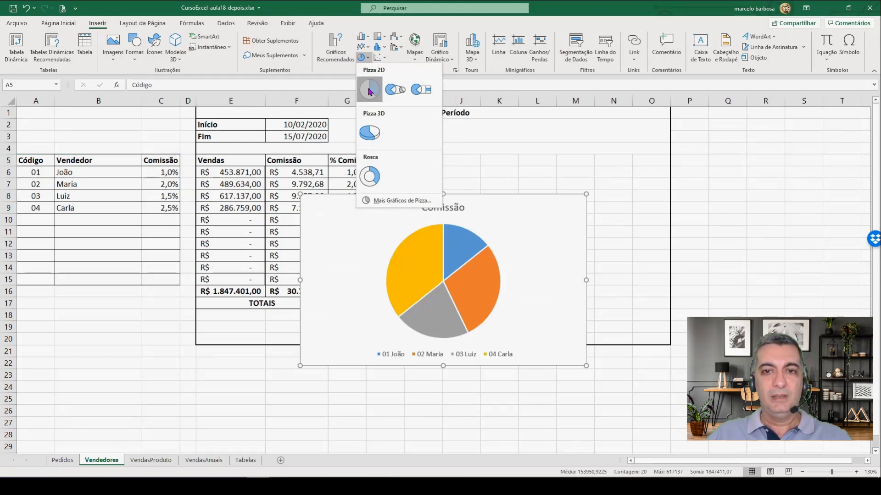
left_click(370, 90)
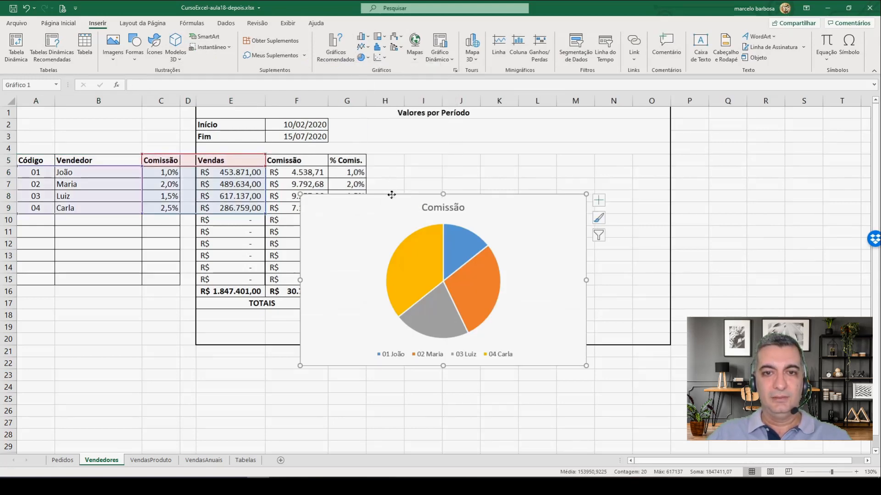
left_click_drag(391, 194, 466, 159)
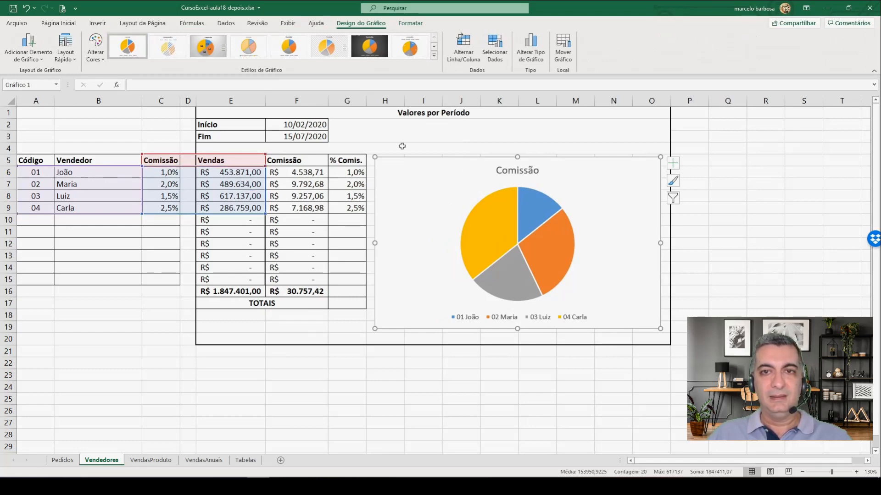
Step: Exclude the Comissão and empty series from the pie chart's data source, keeping only Vendas
left_click(495, 48)
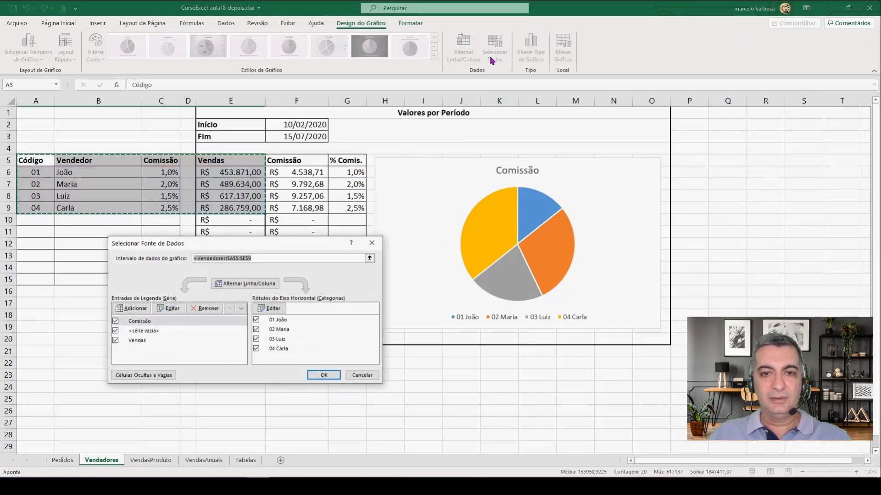
left_click(115, 321)
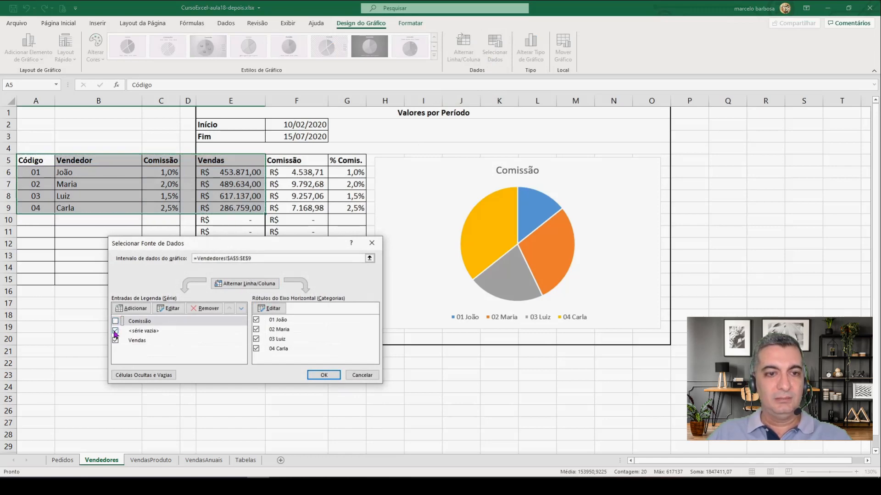
left_click(115, 330)
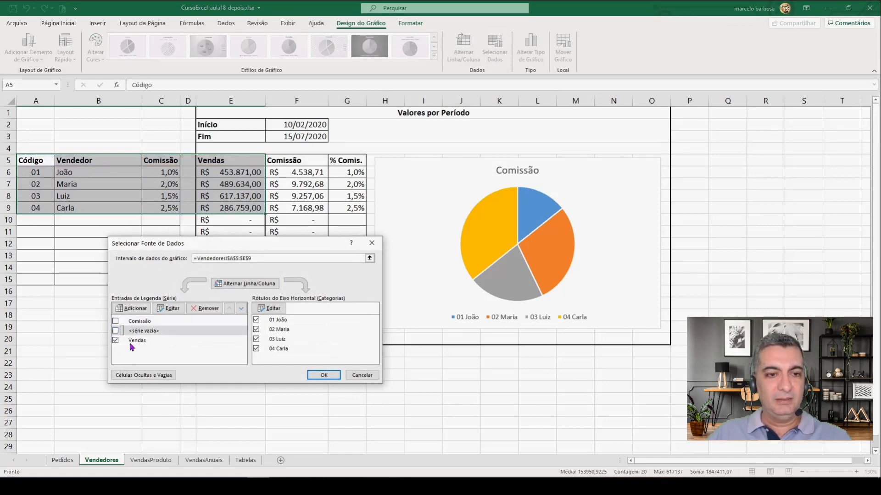
left_click(321, 375)
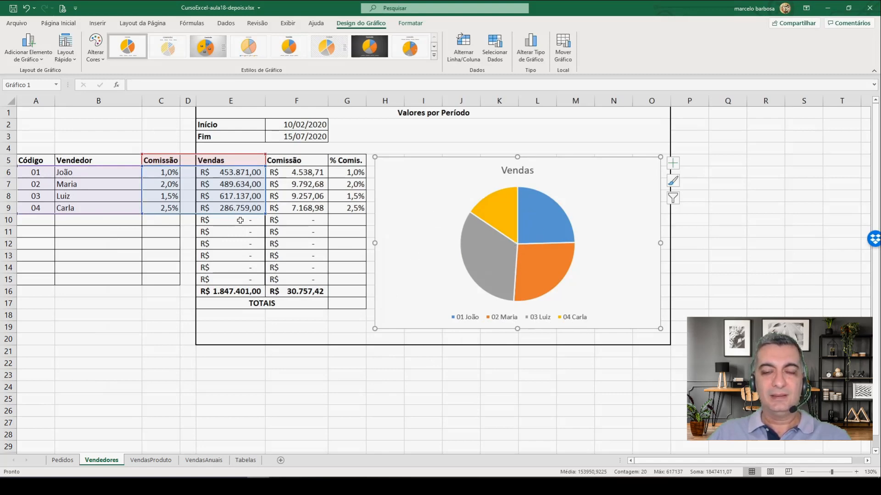
Step: Apply the grey gradient chart style with dark percentage labels on the slices and a legend beside the pie
mouse_move(494, 253)
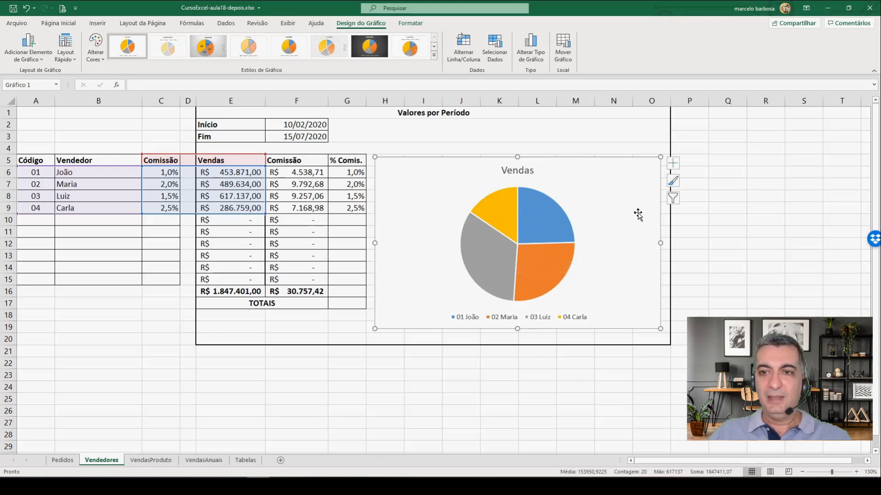
left_click(673, 182)
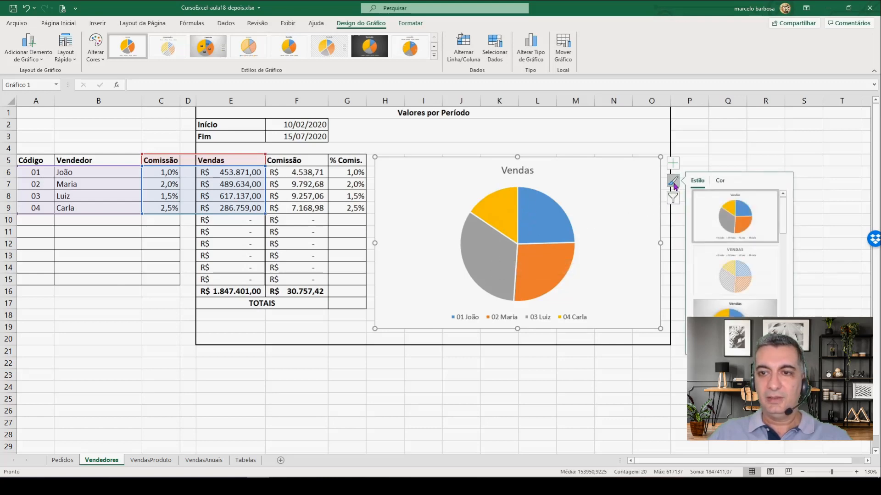
scroll(787, 223, "down", 1)
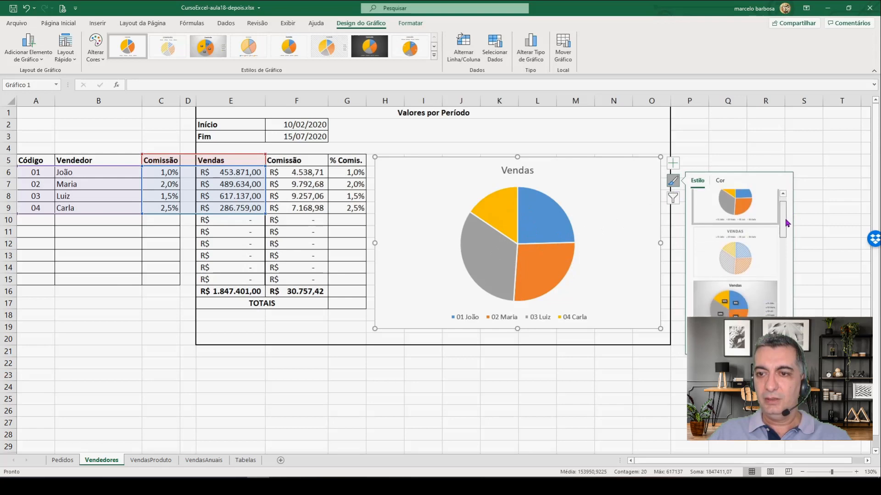
scroll(788, 222, "down", 2)
left_click(735, 270)
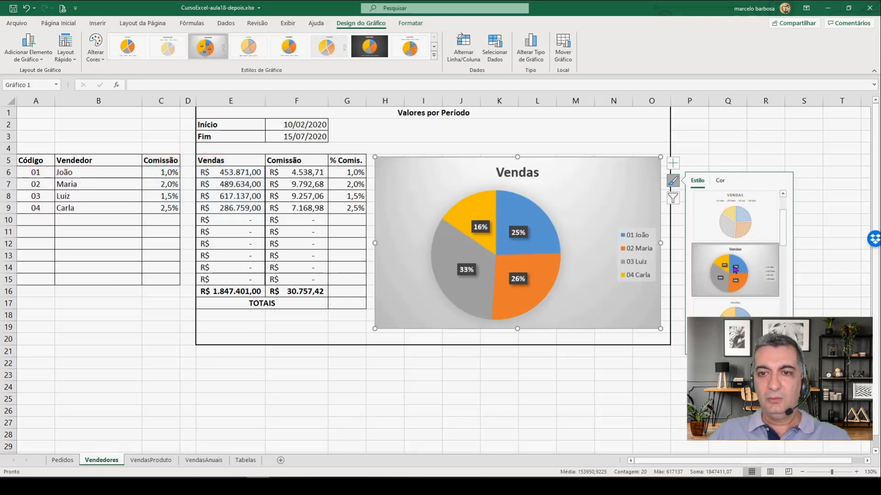
left_click(440, 126)
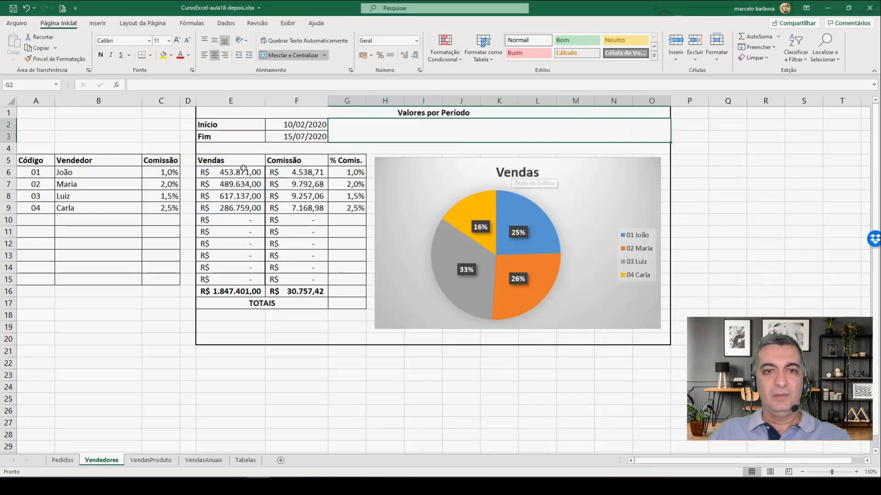
Step: Set the period's Início date in F2 to 15/04/2020 and its Fim date in F3 to 12/10/2020
left_click(275, 126)
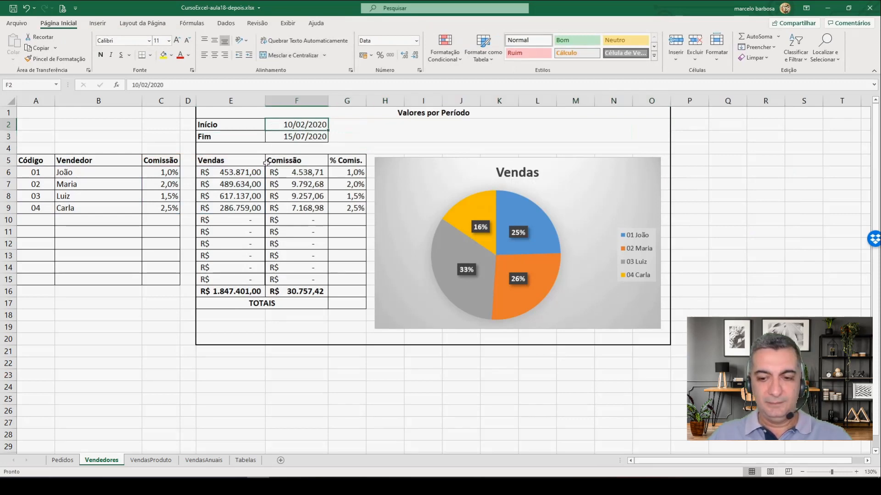
type("15-4")
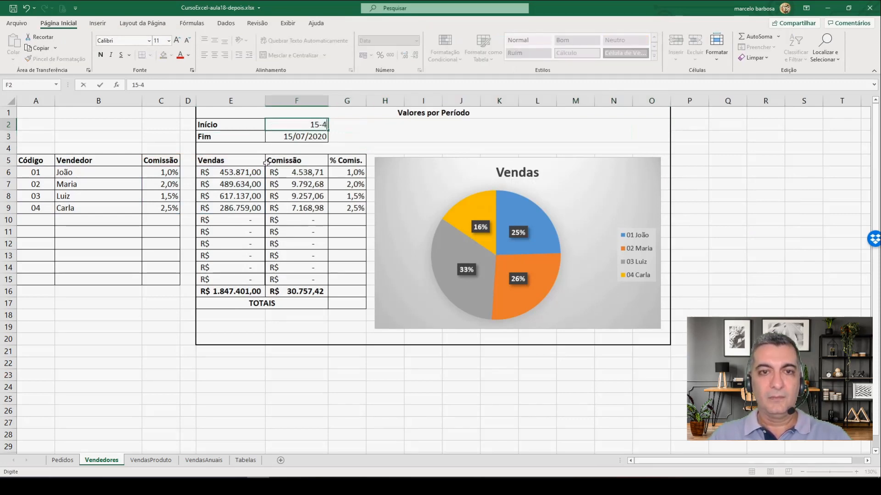
key("Return")
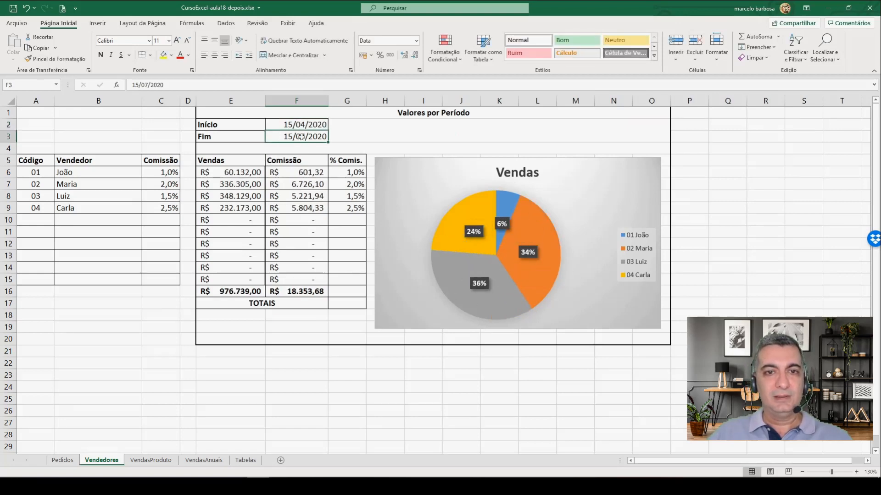
type("12-12")
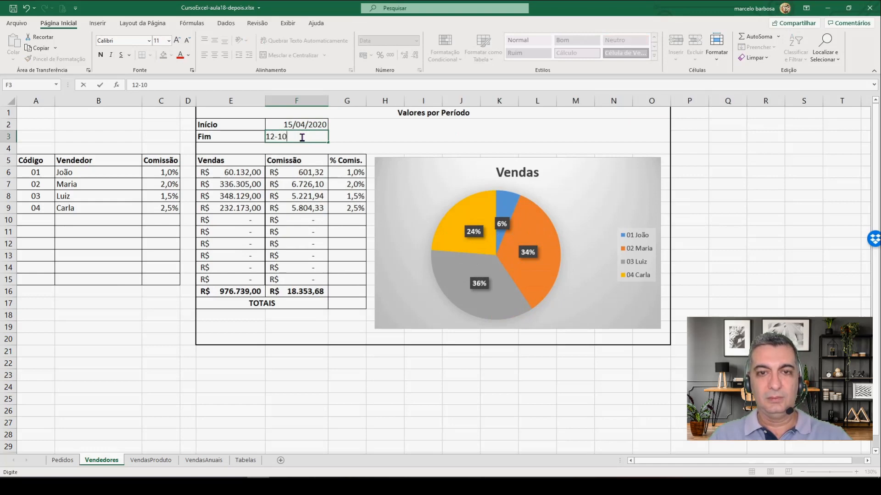
key("Return")
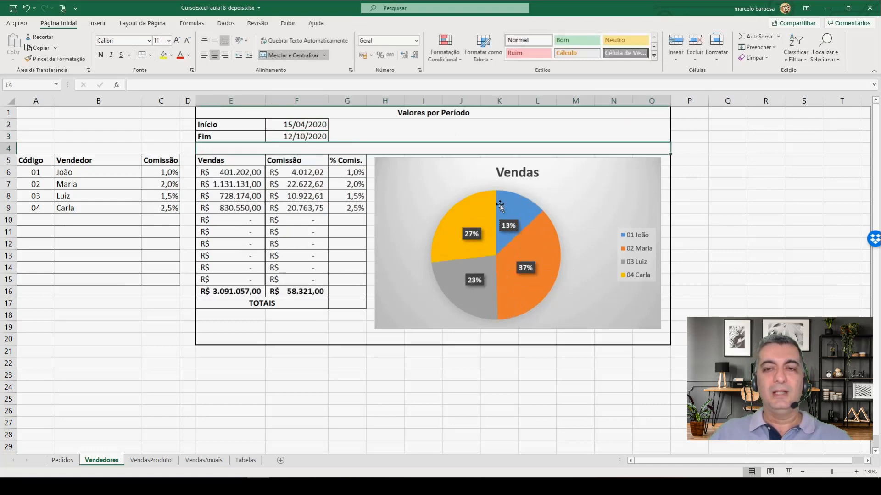
Step: Change the pie chart's title to "Vendas em um Período"
left_click(513, 172)
double_click(513, 172)
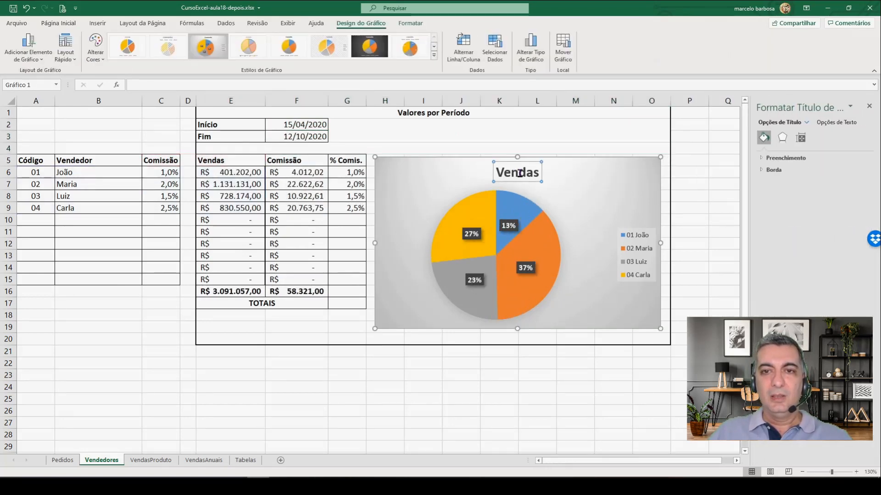
mouse_move(500, 197)
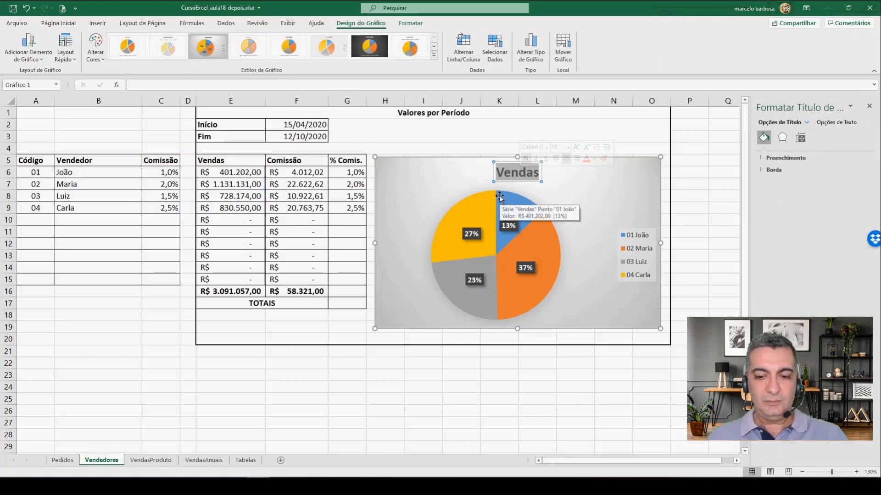
type("Vendas")
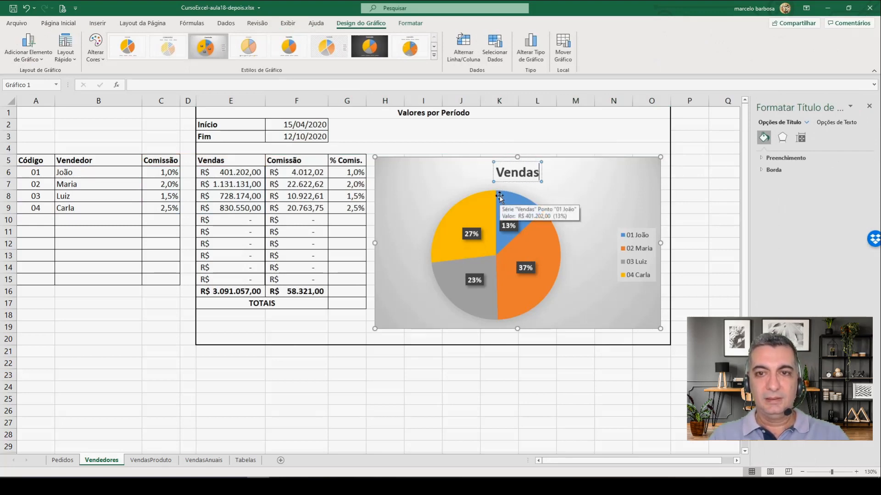
type(" em")
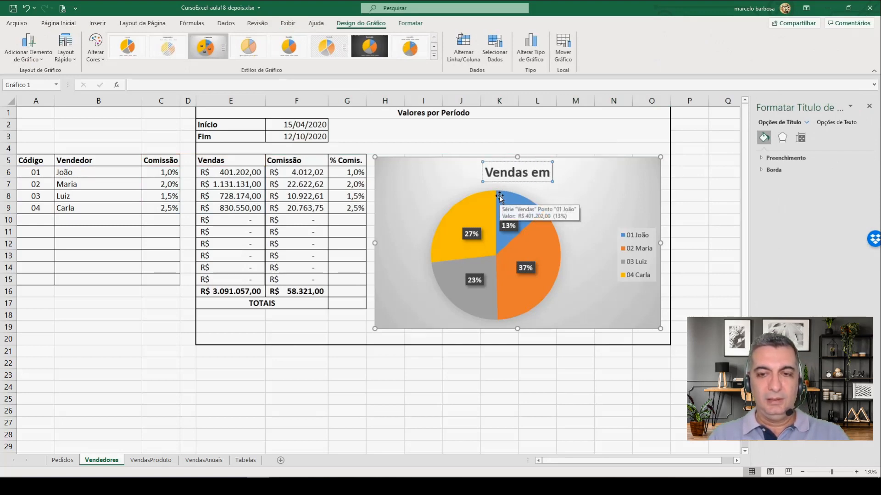
type(" um Período")
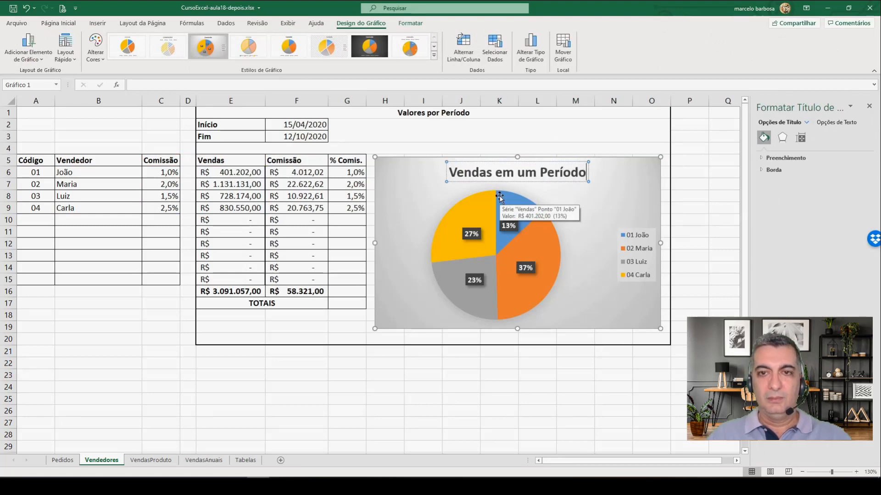
left_click(525, 132)
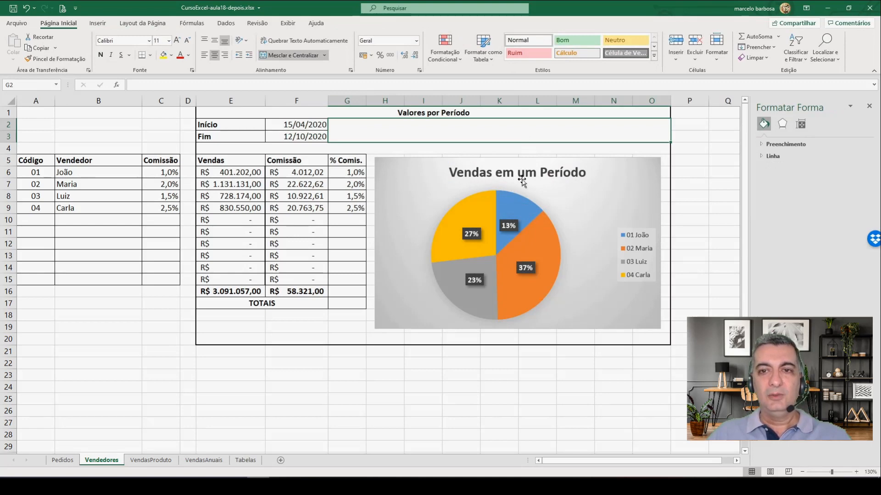
left_click(295, 124)
left_click(297, 136)
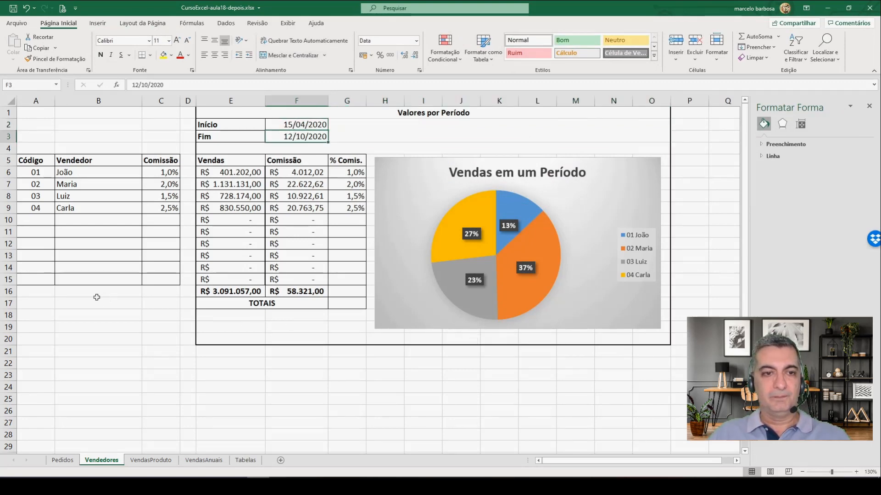
left_click(33, 292)
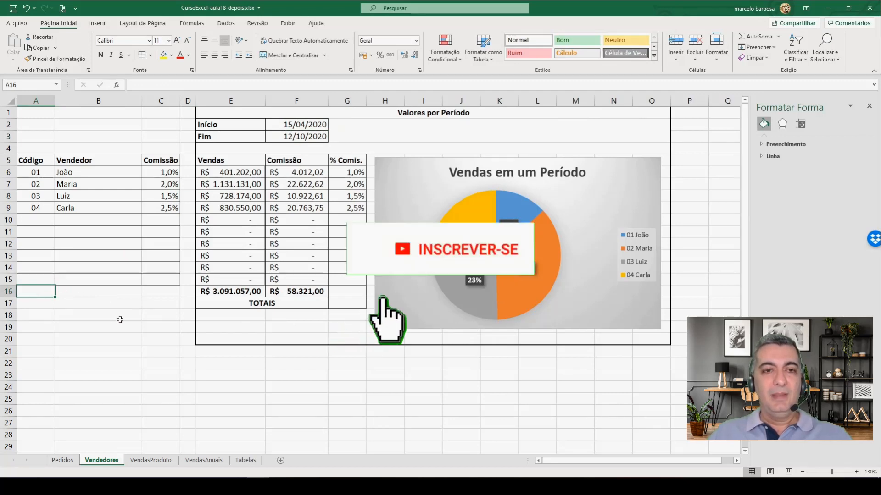
left_click(233, 171)
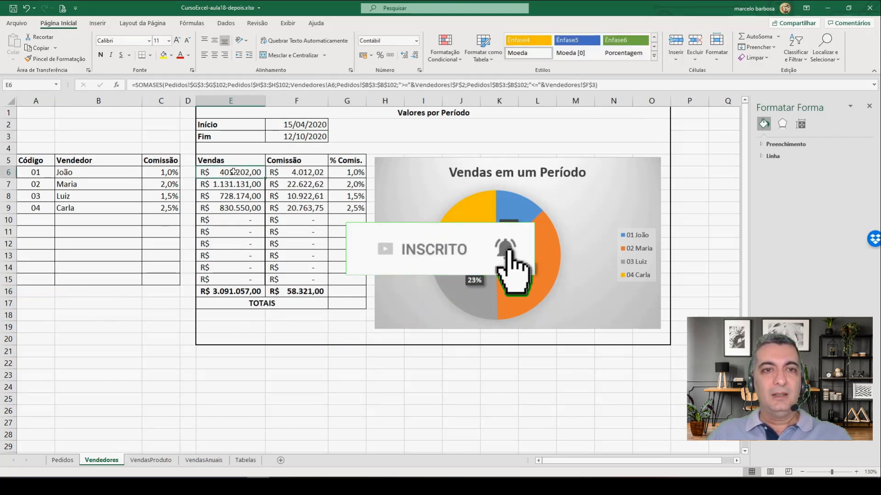